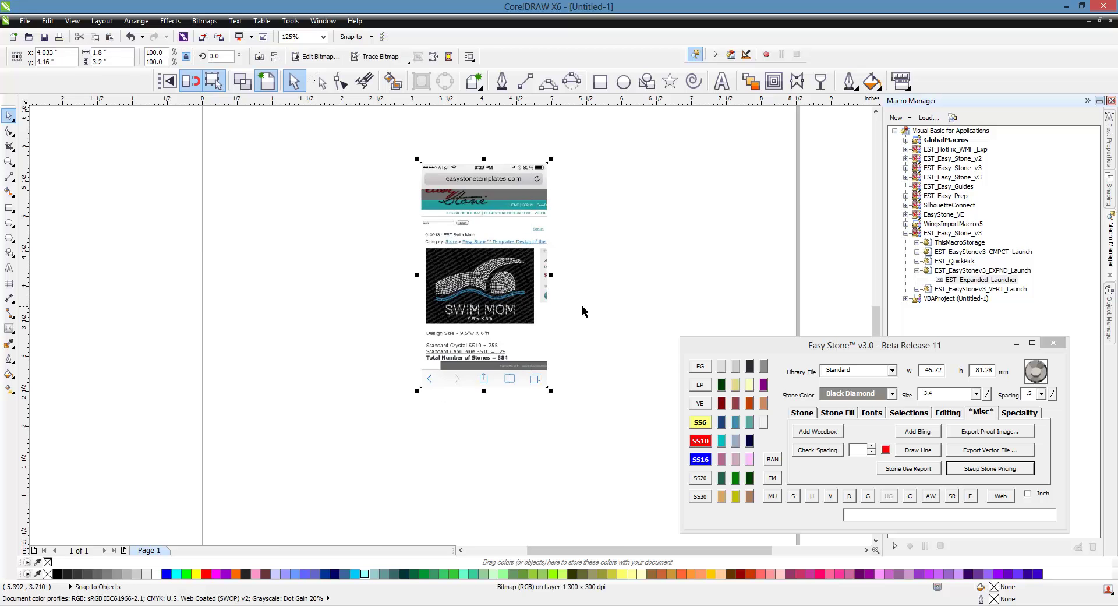
# - Move the swim mom screenshot to about X 3.94, Y 4.19 inches and lock the image in place
pyautogui.scroll(4, 532, 274)
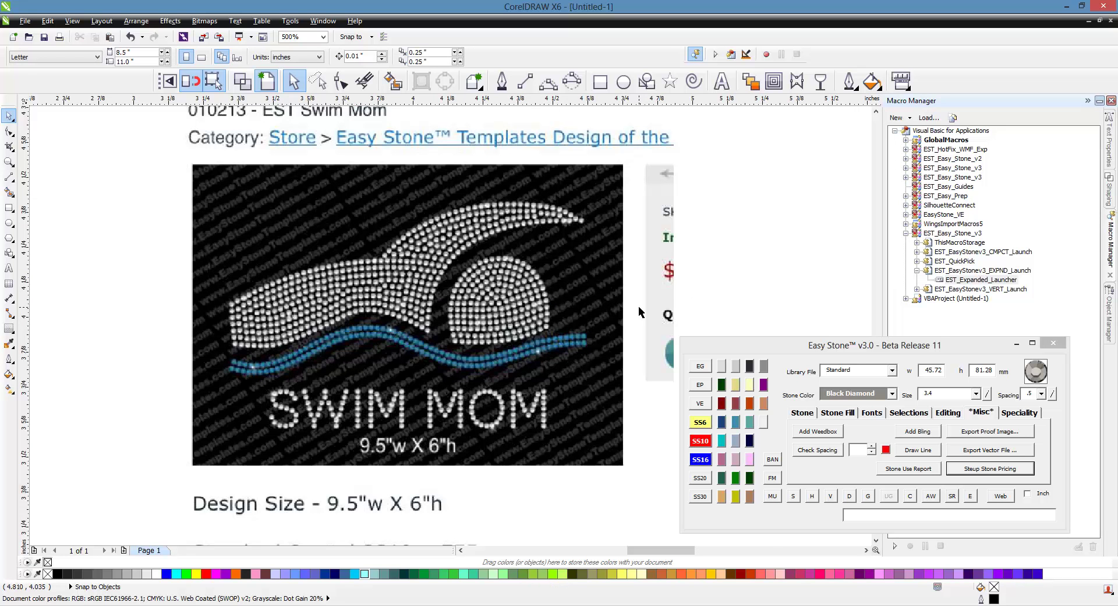
pyautogui.click(580, 301)
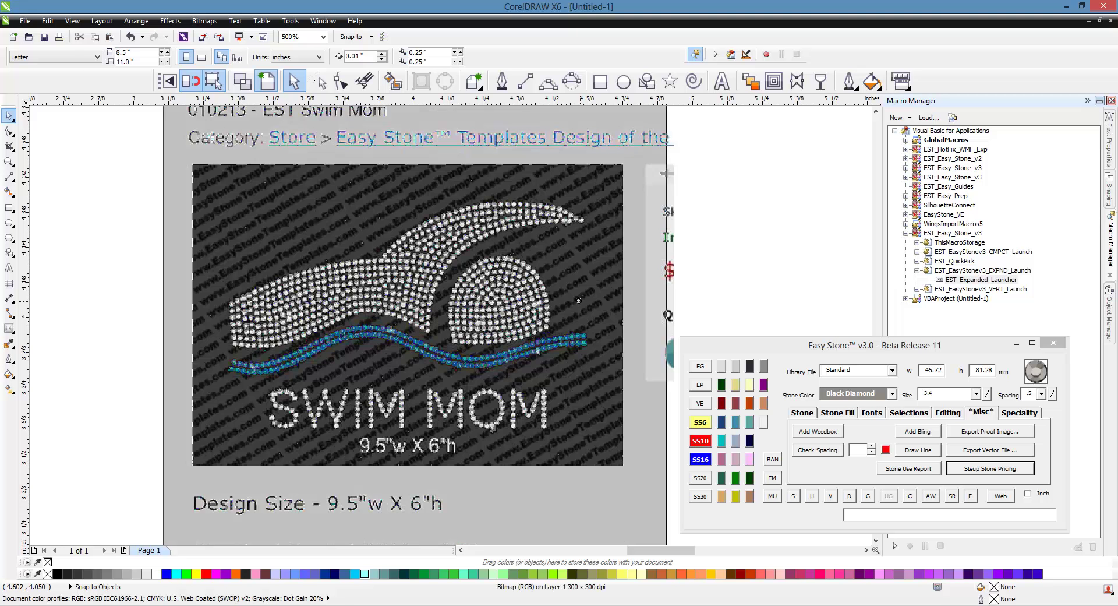
pyautogui.moveTo(580, 301); pyautogui.dragTo(565, 292)
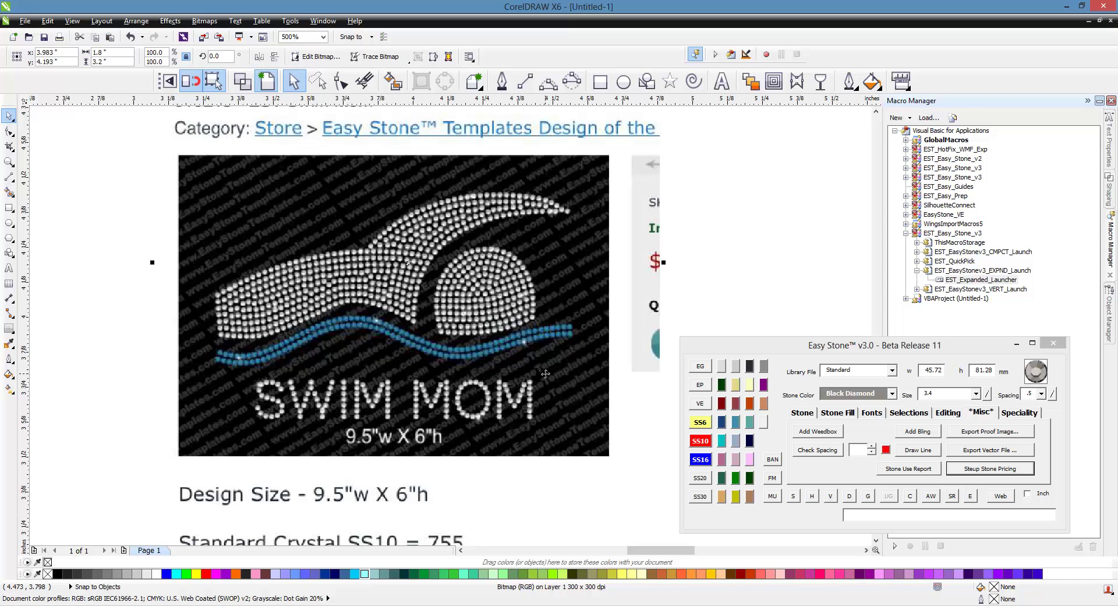
pyautogui.moveTo(540, 373); pyautogui.dragTo(528, 374)
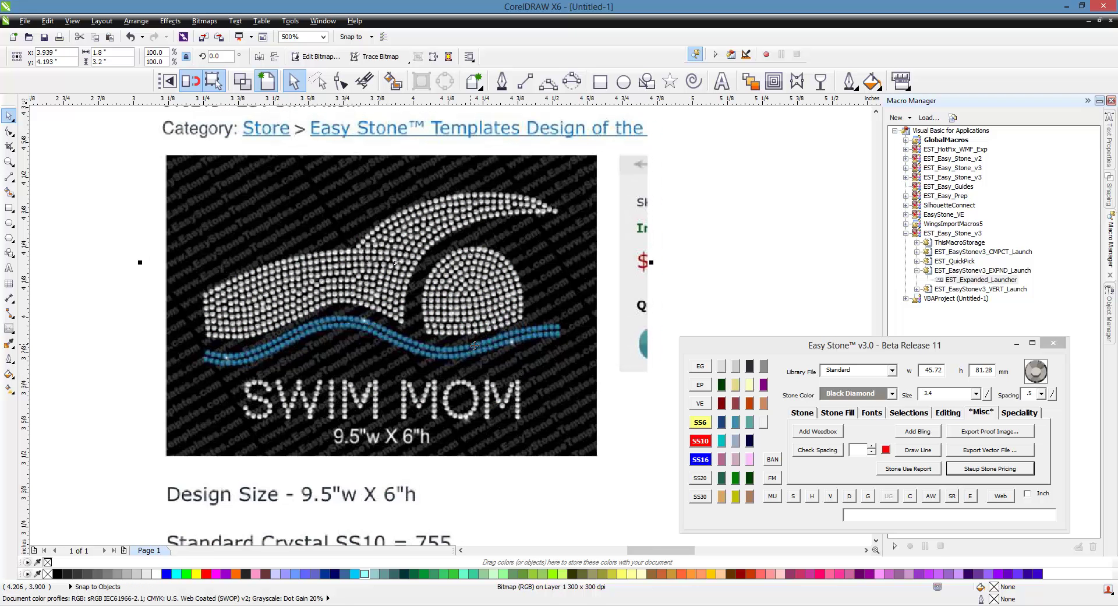
pyautogui.click(1018, 413)
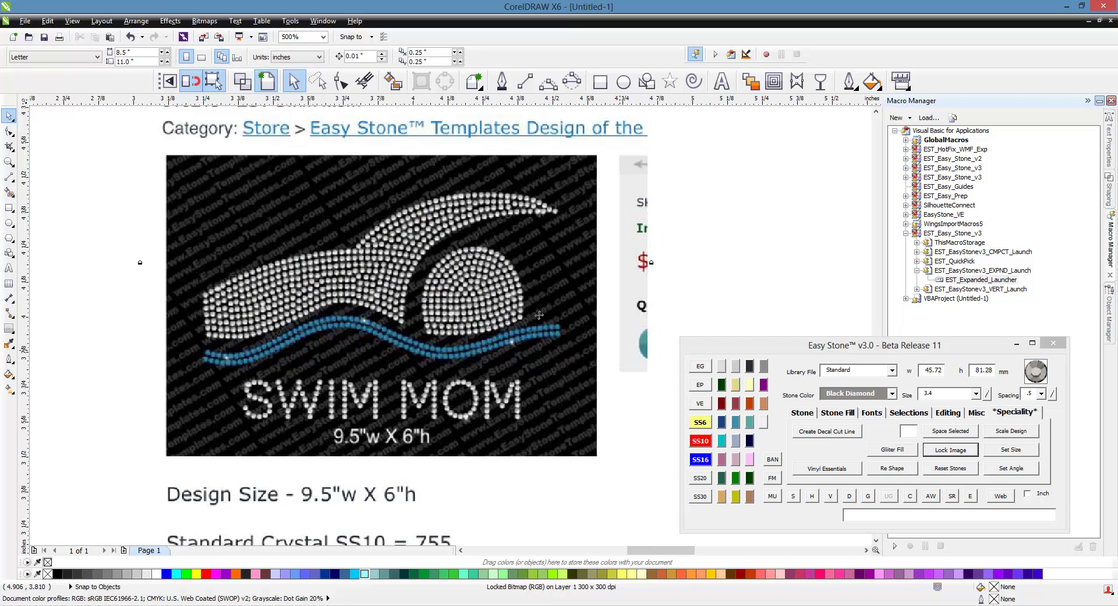
pyautogui.click(674, 300)
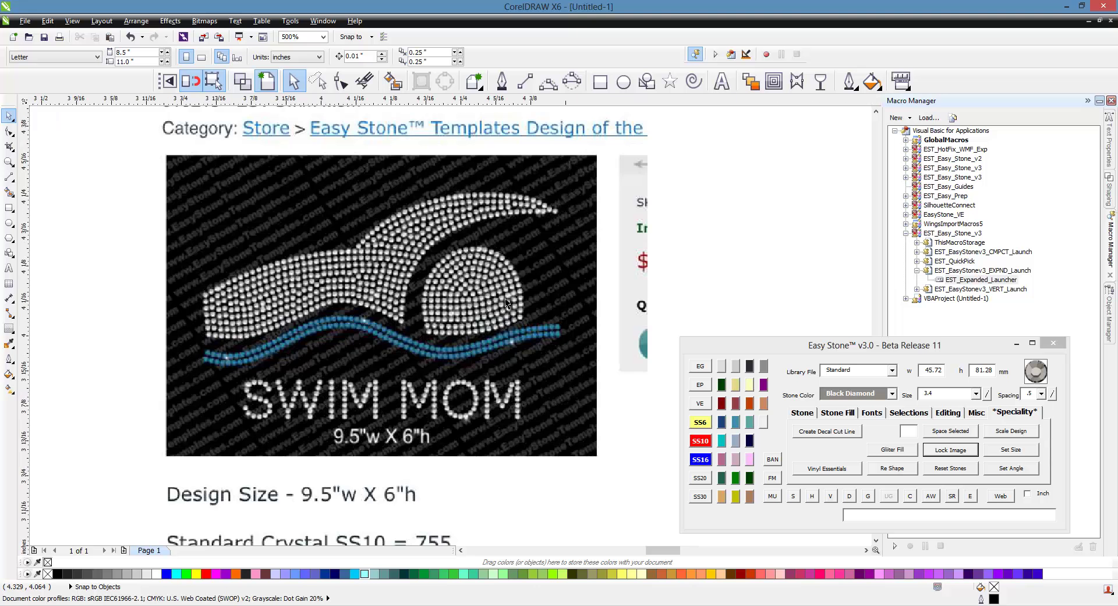
# - Trace the bottom edge of the swimmer's head with a 3-point curve about 8.4 mm wide and outline it in orange
pyautogui.scroll(2, 505, 285)
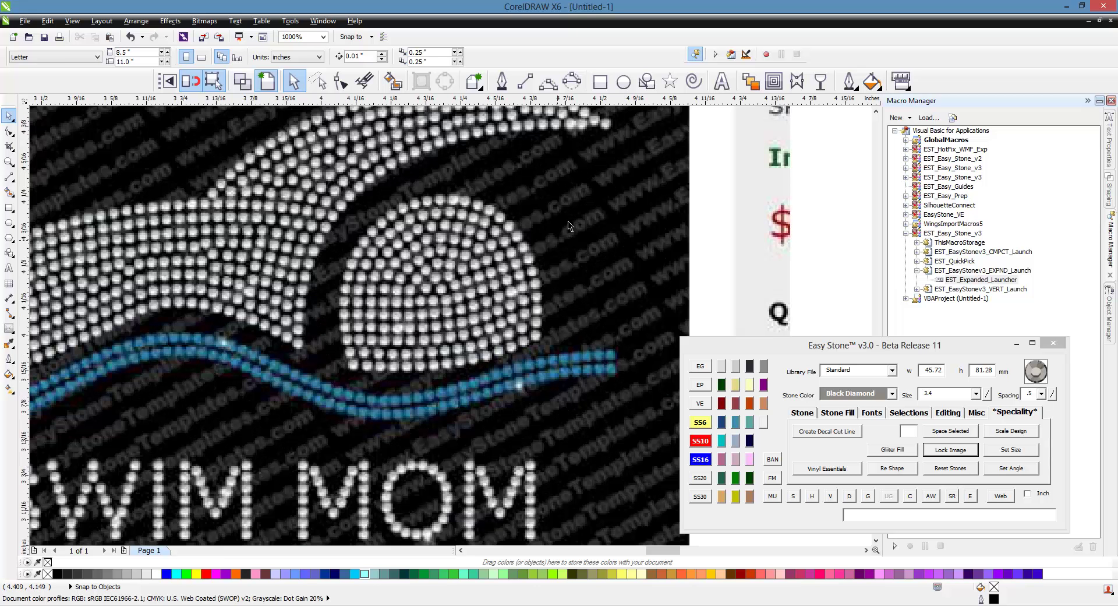
pyautogui.click(548, 81)
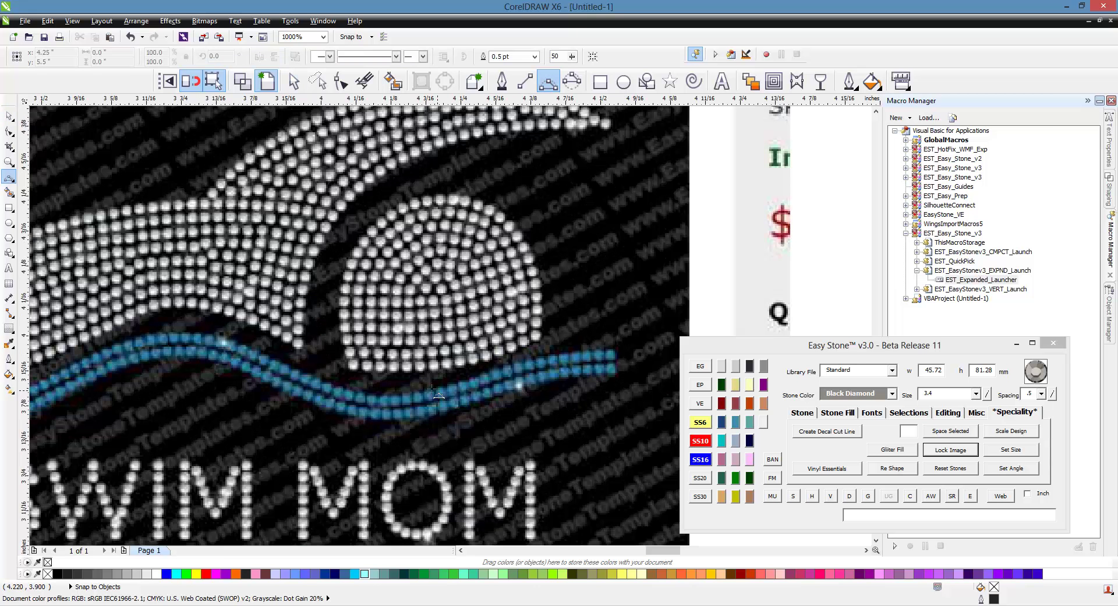
pyautogui.click(353, 364)
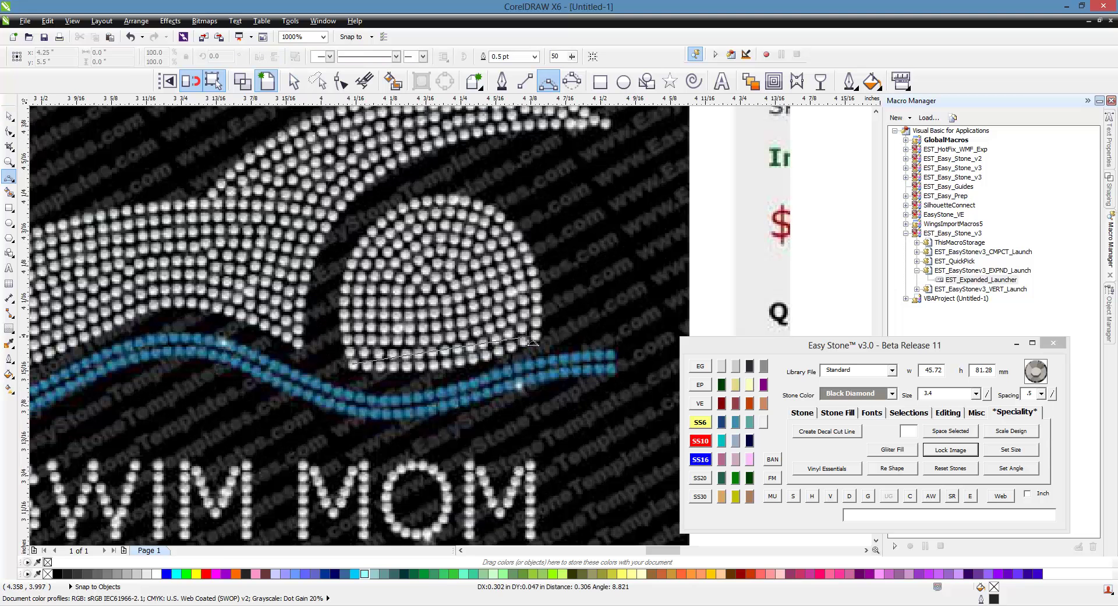
pyautogui.click(542, 336)
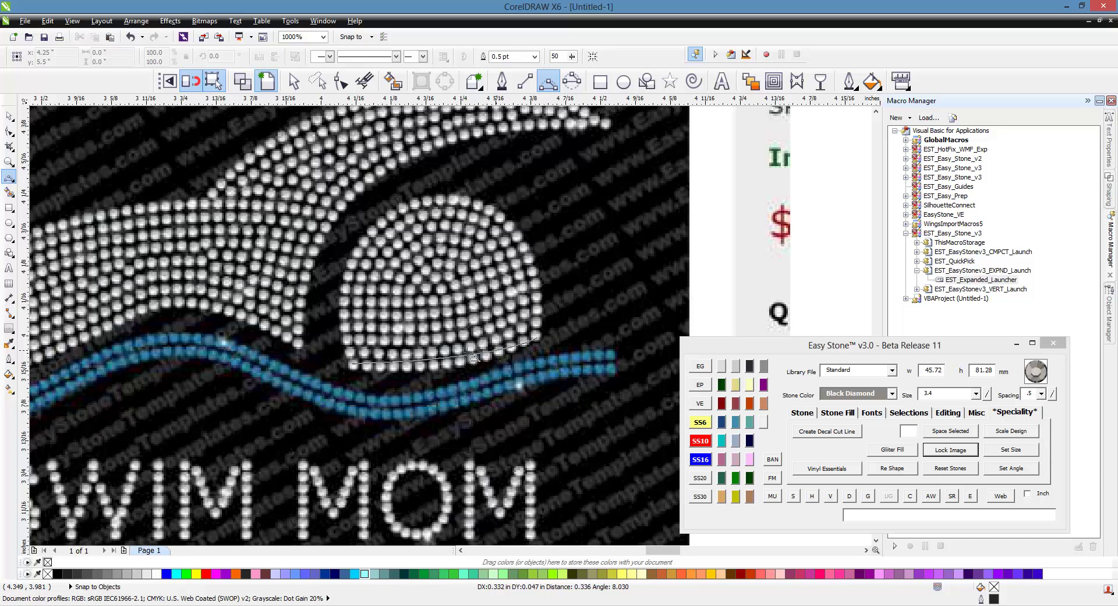
pyautogui.click(450, 370)
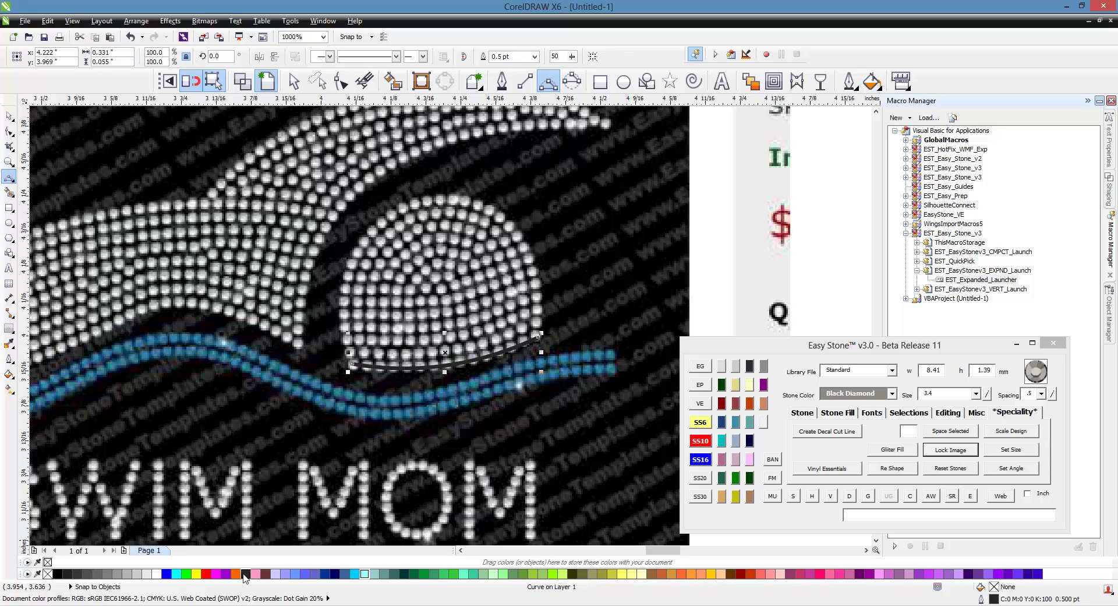
pyautogui.rightClick(236, 574)
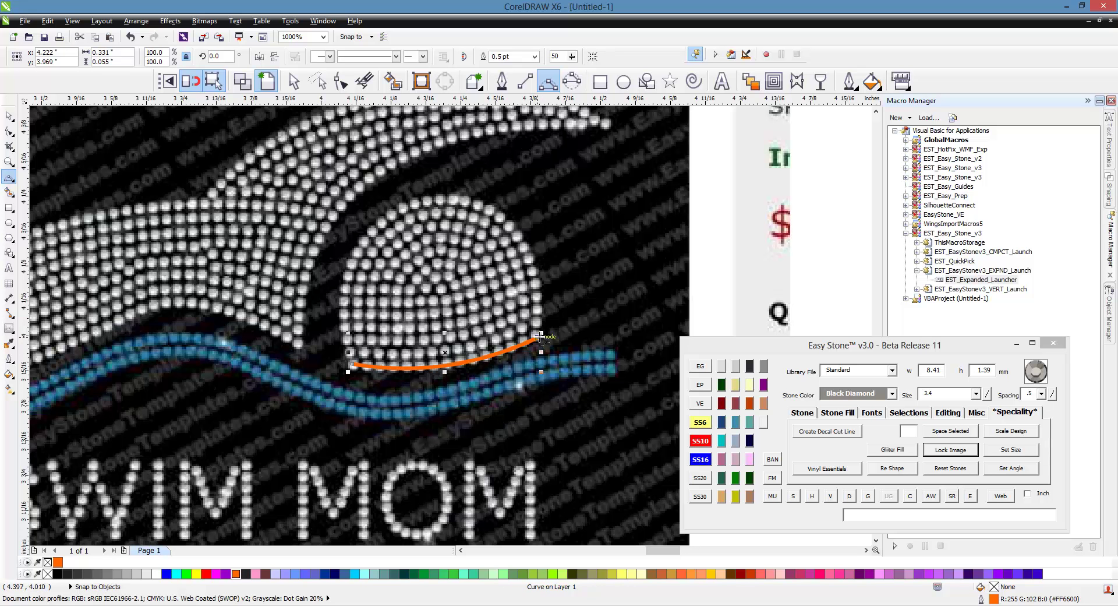
# - Close the head outline with two 3-point curves meeting at its top, making a shape about 8.8 by 7.7 mm
pyautogui.moveTo(537, 337); pyautogui.dragTo(438, 199)
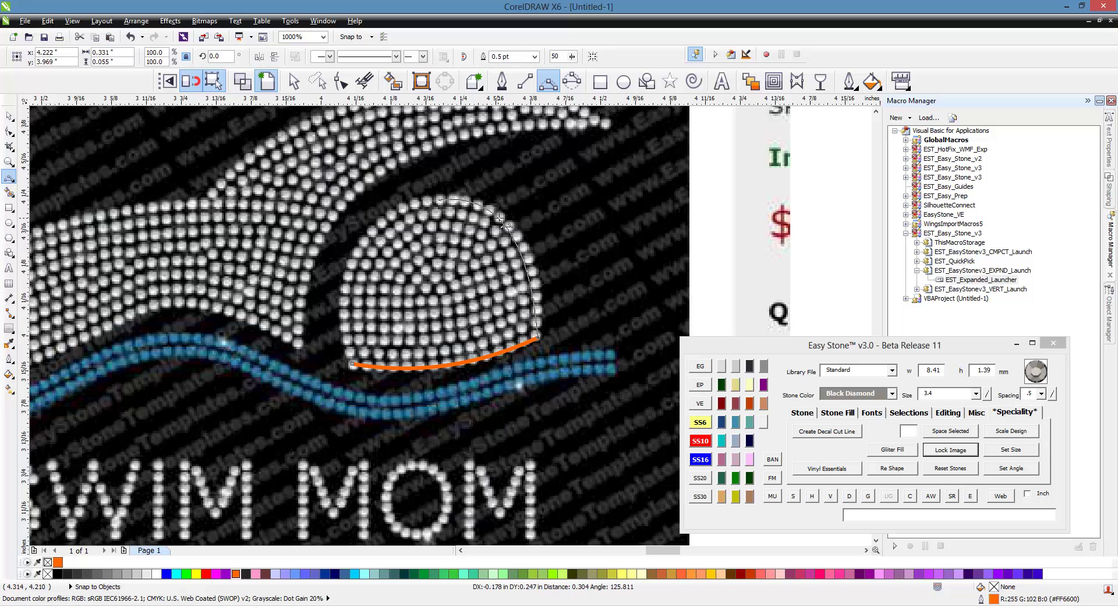
pyautogui.click(509, 226)
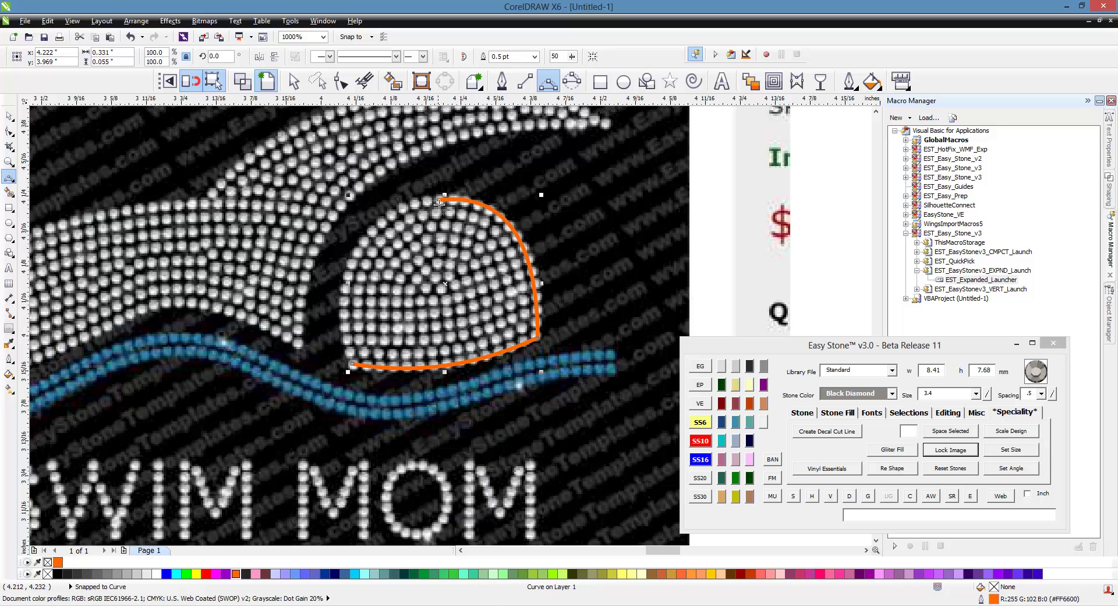
pyautogui.moveTo(439, 199); pyautogui.dragTo(353, 365)
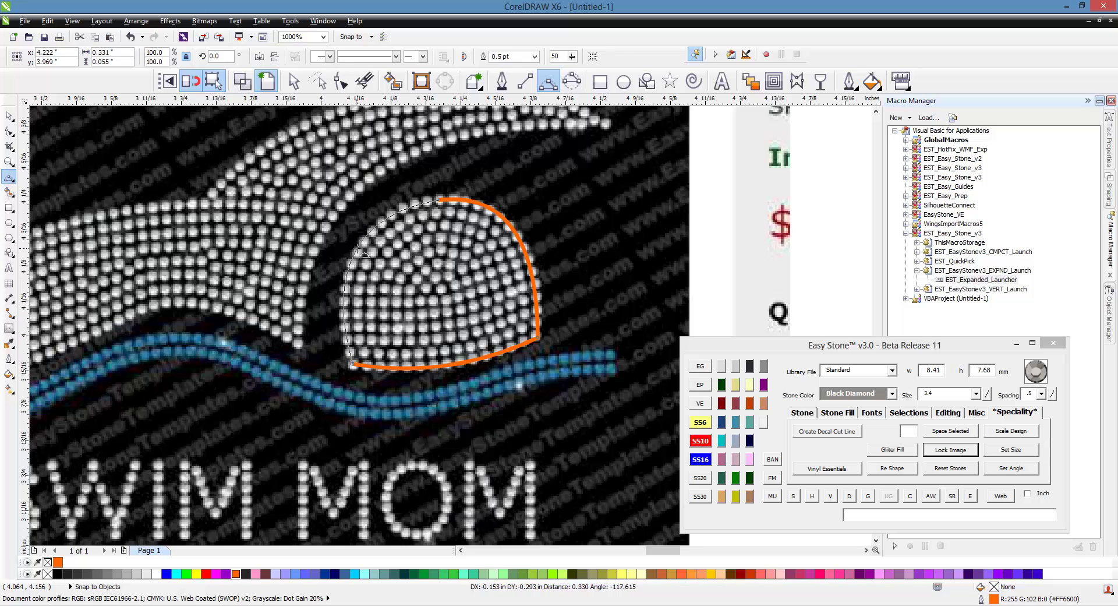
pyautogui.click(356, 256)
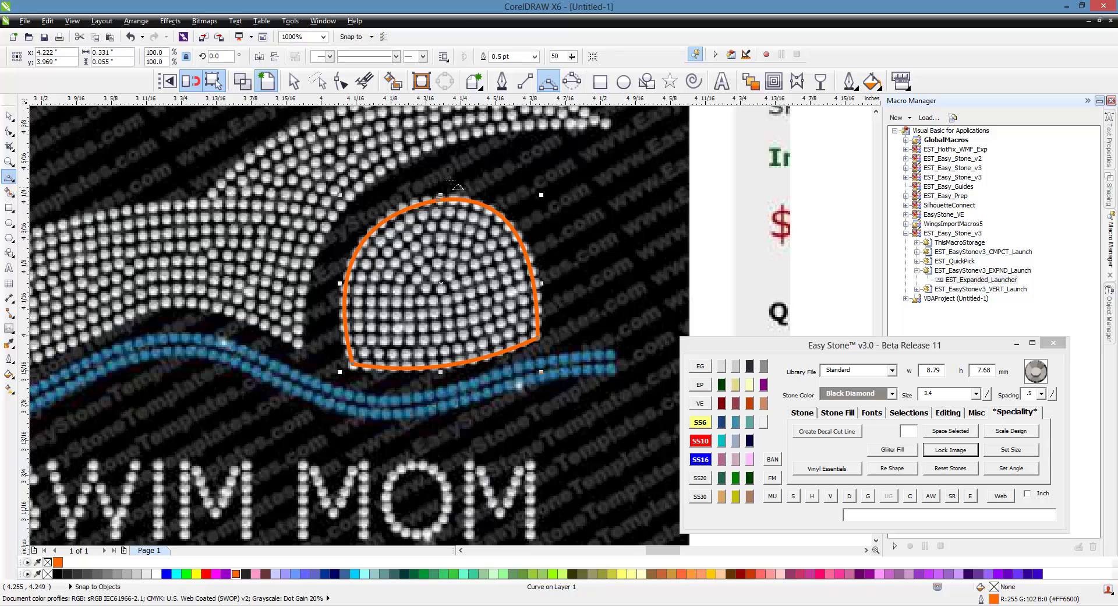
# - Trace the arm's inner edge from the armpit to the fingertip with a 3-point curve about 14 mm wide and outline it in orange
pyautogui.scroll(-3, 402, 175)
pyautogui.scroll(3, 338, 195)
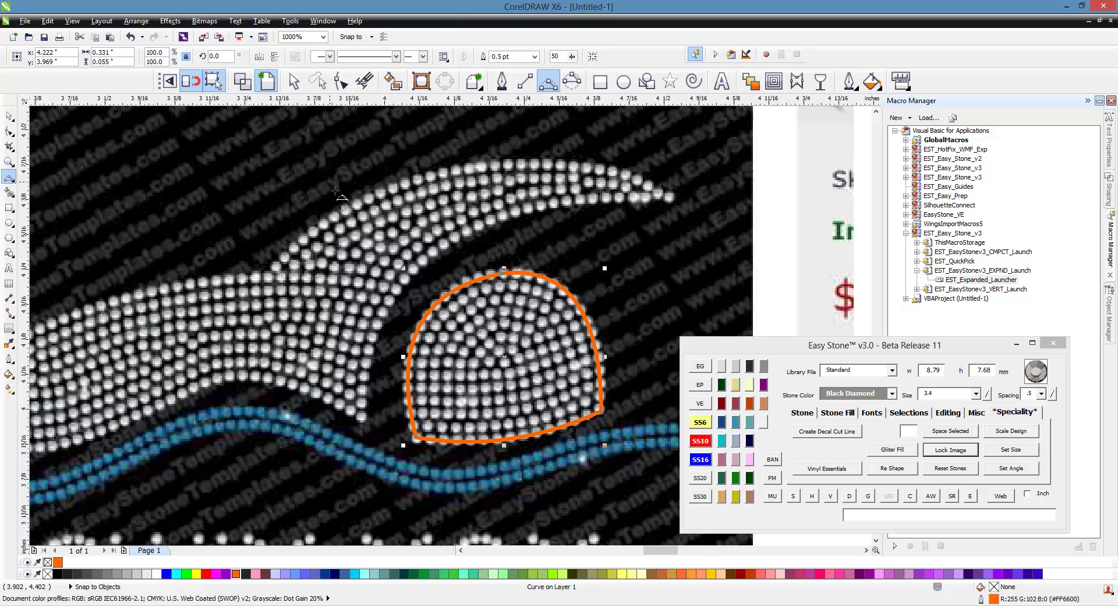
pyautogui.click(362, 419)
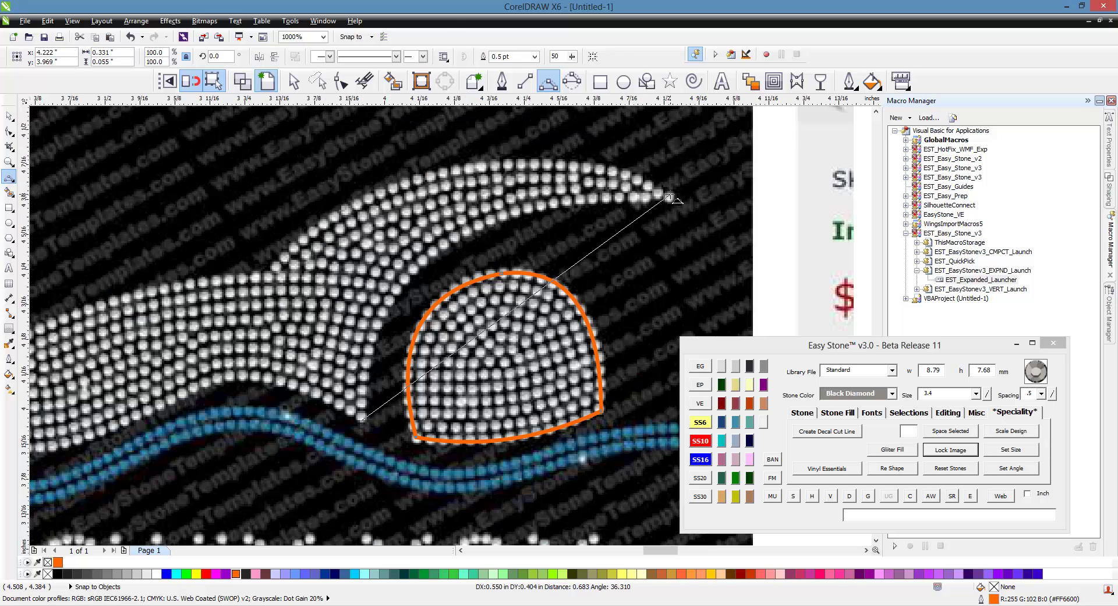
pyautogui.moveTo(669, 199); pyautogui.dragTo(670, 197)
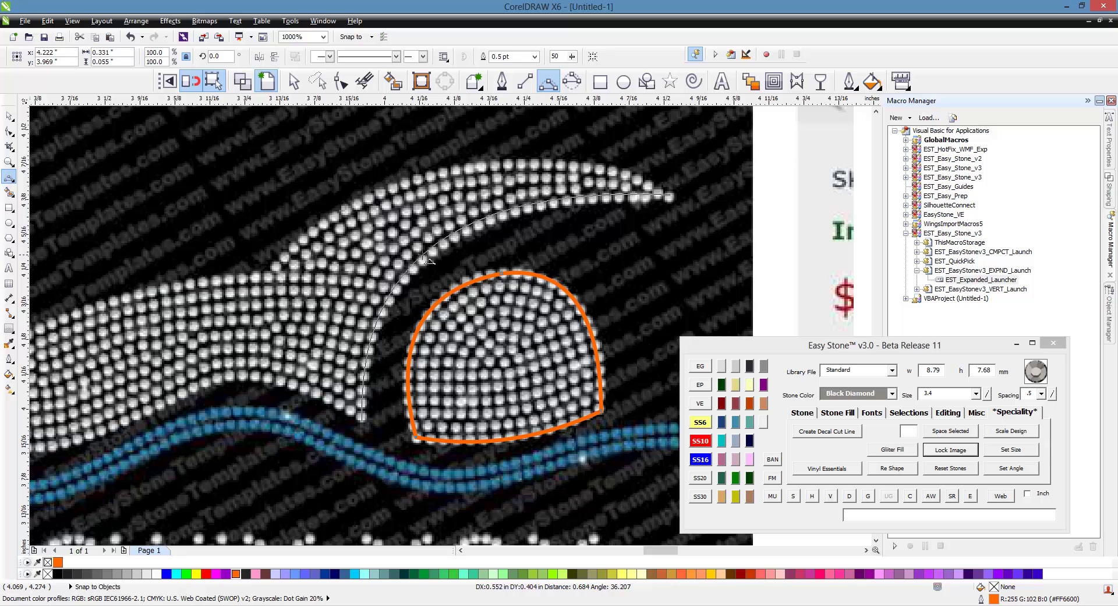
pyautogui.click(408, 270)
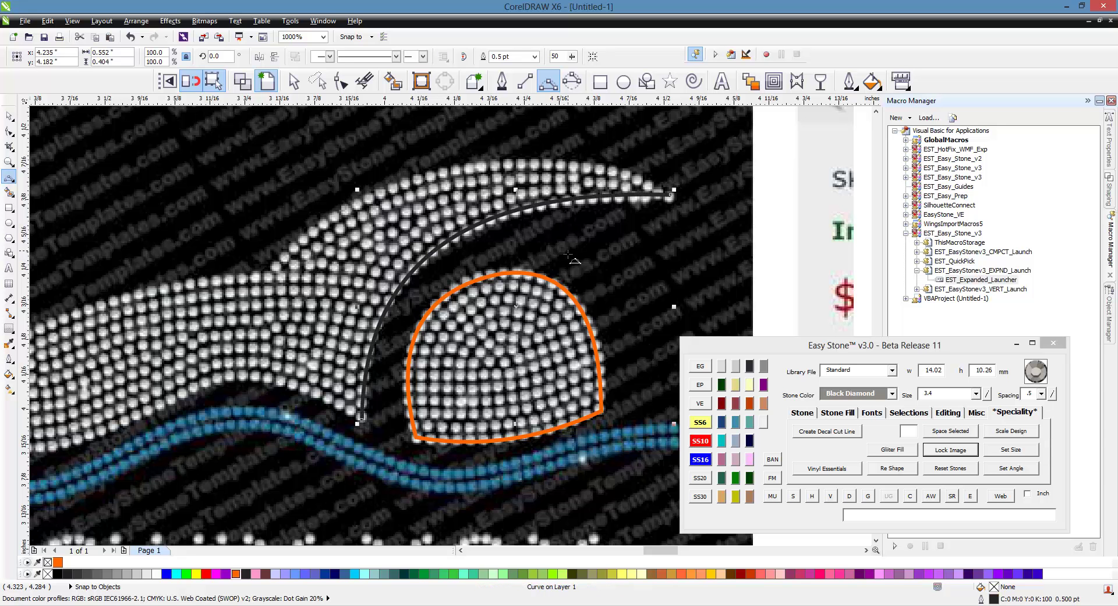
pyautogui.rightClick(239, 576)
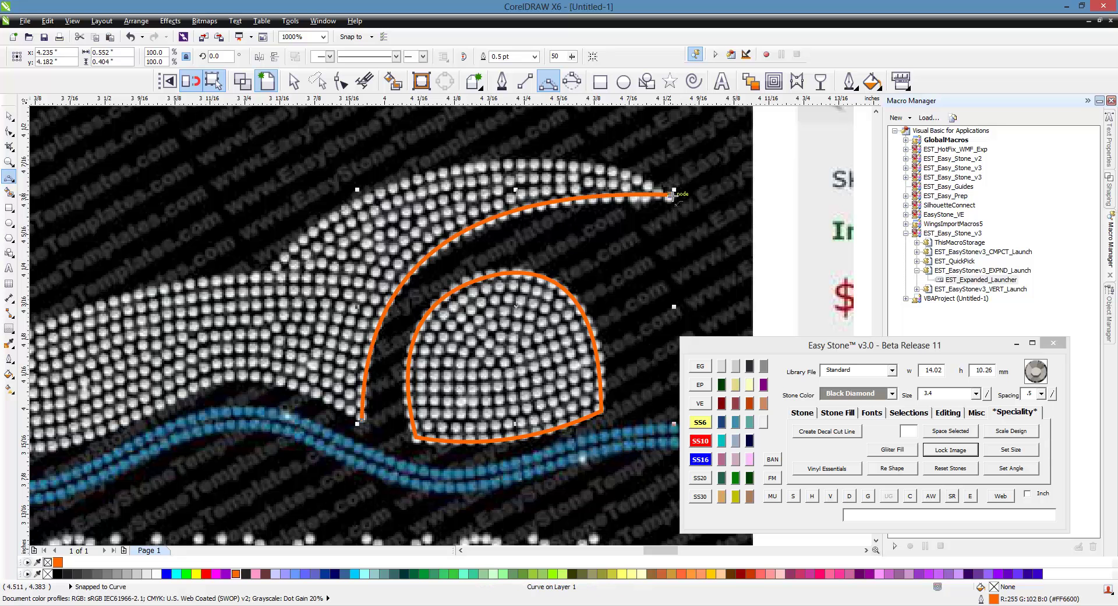
# - Extend the arm outline from the fingertip to the shoulder along the upper edge and adjust that curve's control handle to follow the stones
pyautogui.moveTo(671, 194)
pyautogui.mouseDown()
pyautogui.moveTo(286, 268)
pyautogui.moveTo(344, 259)
pyautogui.moveTo(418, 181)
pyautogui.mouseUp()
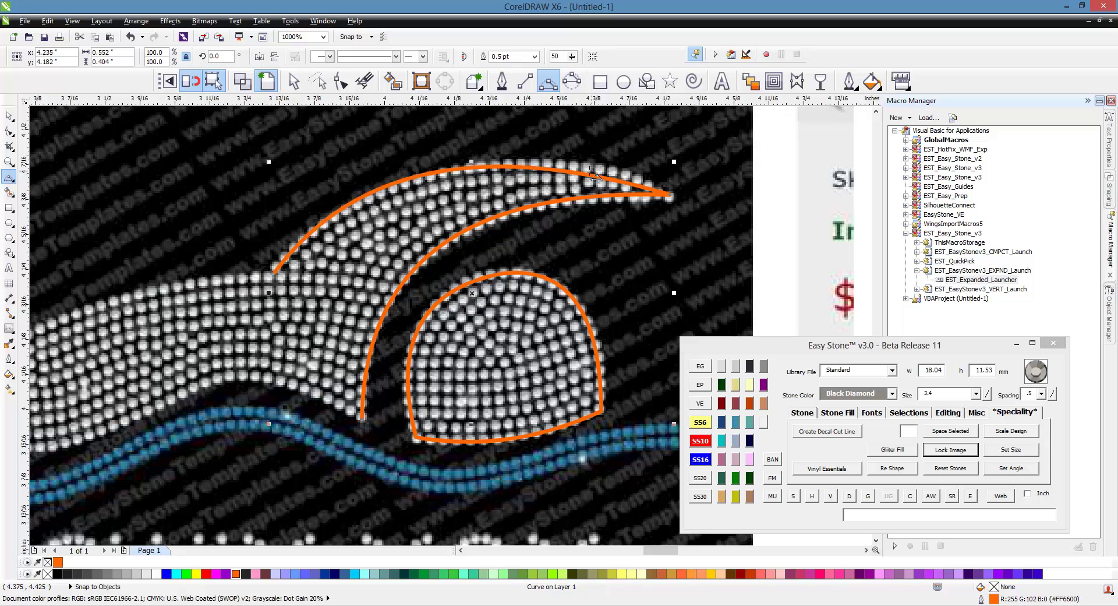
pyautogui.click(343, 88)
pyautogui.click(672, 198)
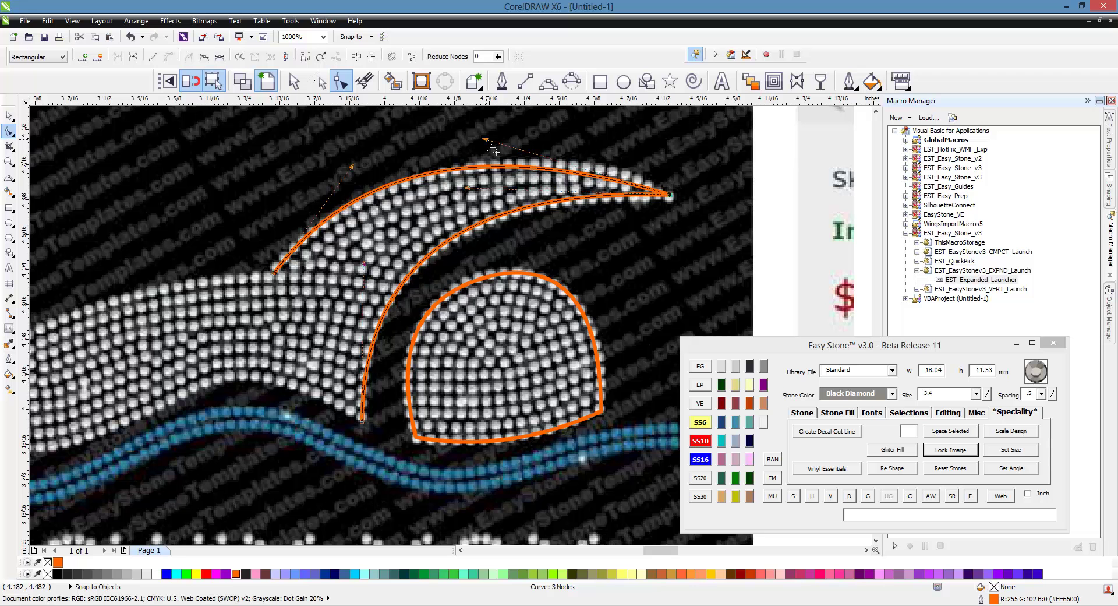
pyautogui.moveTo(487, 140); pyautogui.dragTo(548, 132)
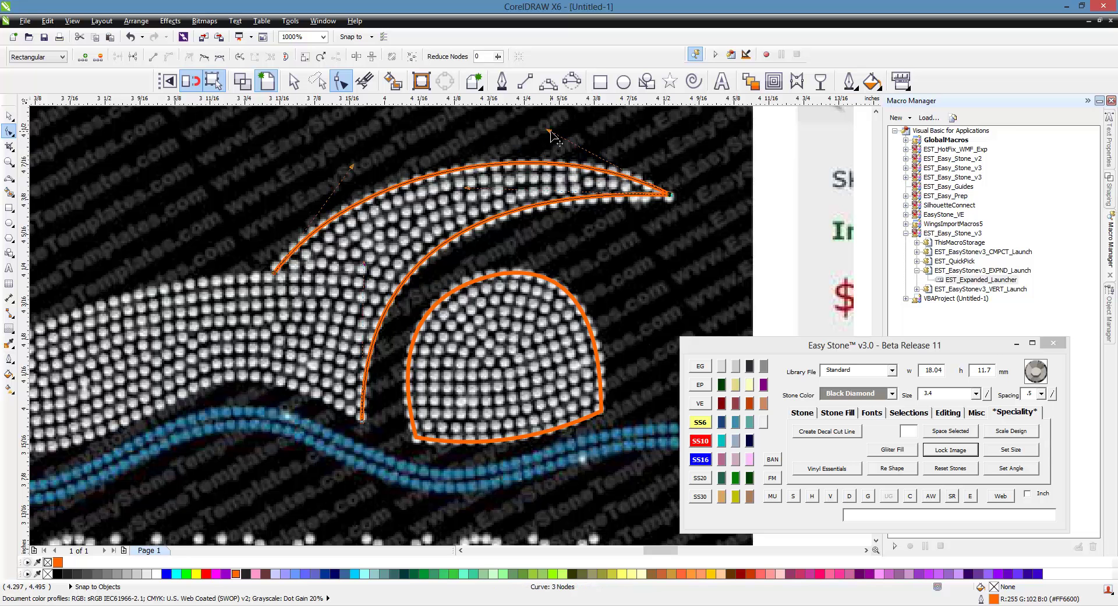
pyautogui.moveTo(550, 134); pyautogui.dragTo(588, 129)
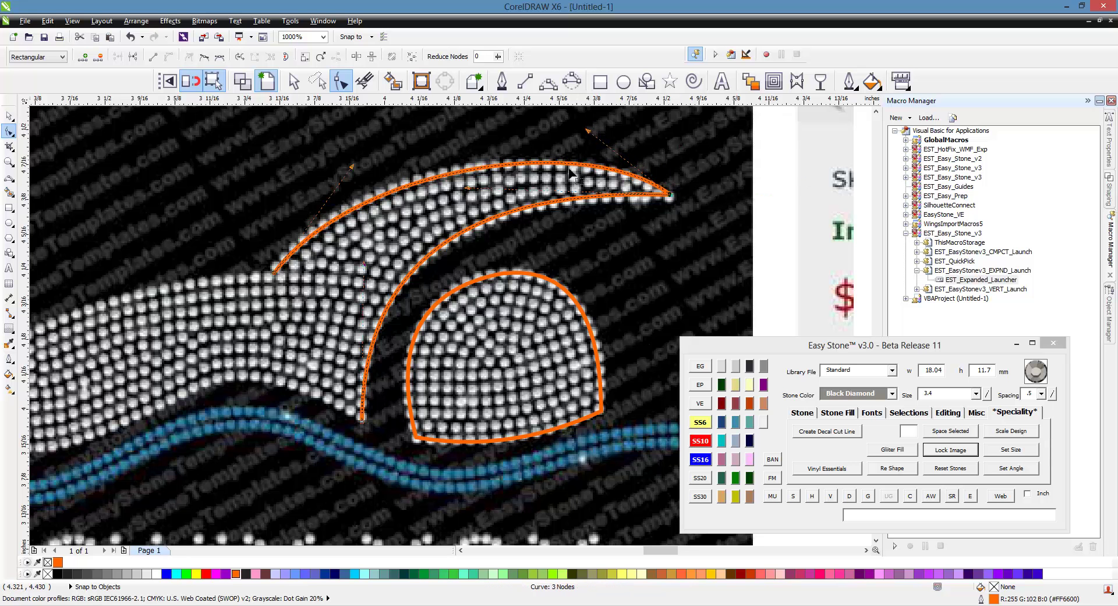
pyautogui.moveTo(587, 130); pyautogui.dragTo(577, 132)
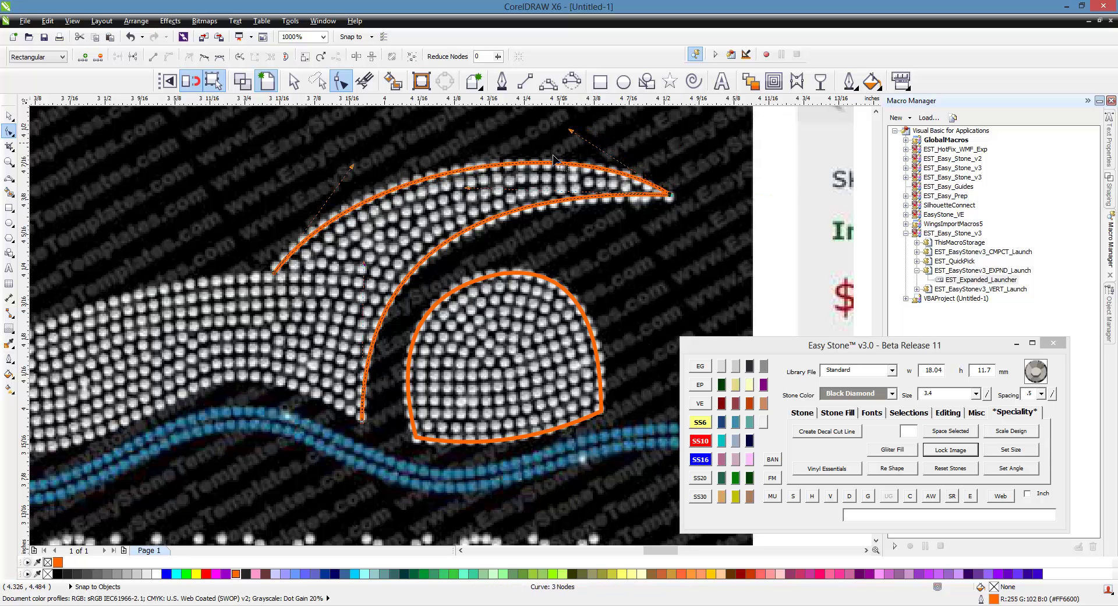
# - Continue the outline along the top of the swimmer's back with a 3-point curve and add a straight segment down its far end
pyautogui.scroll(-1, 663, 236)
pyautogui.scroll(1, 398, 255)
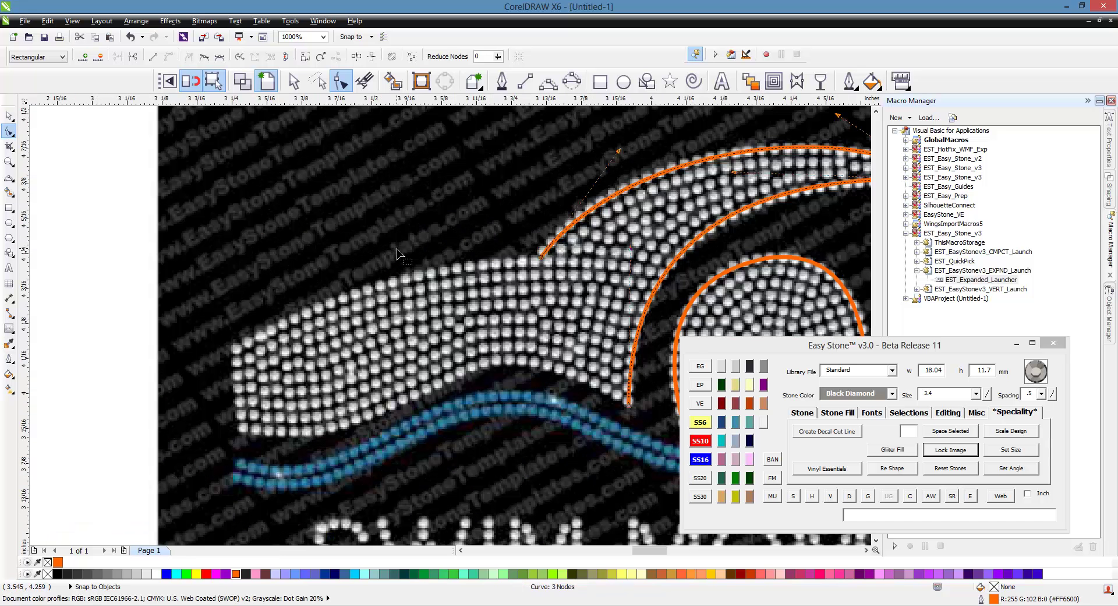
pyautogui.click(548, 82)
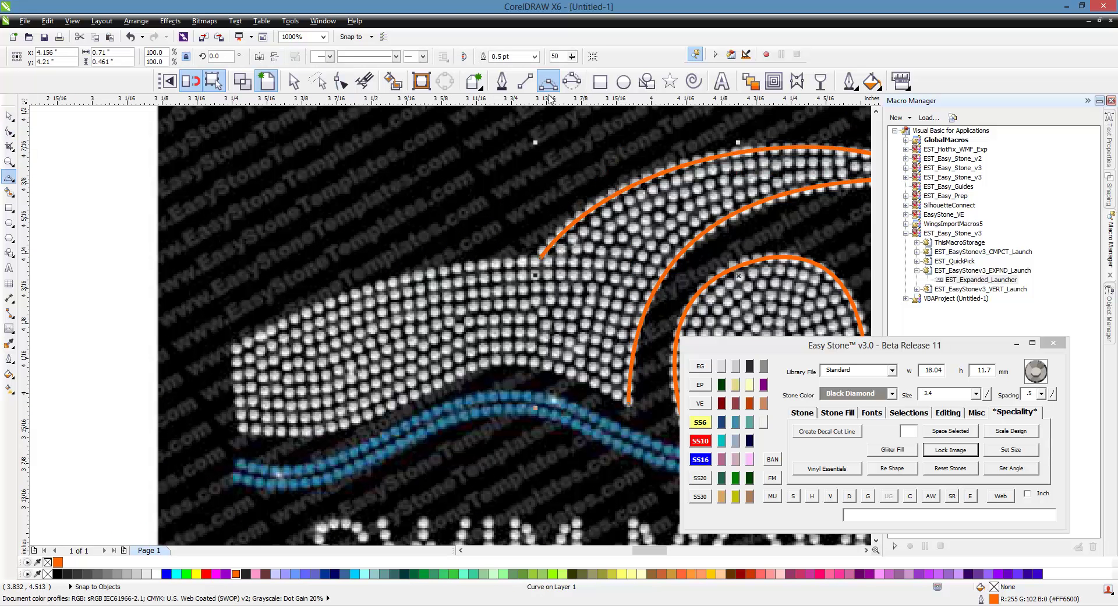
pyautogui.moveTo(540, 258); pyautogui.dragTo(233, 347)
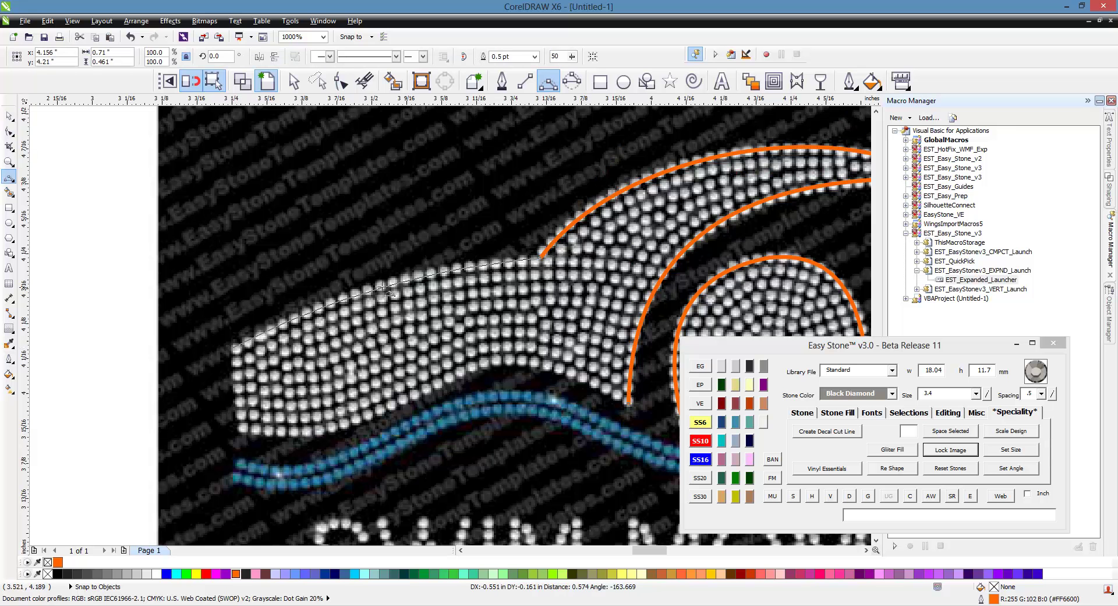
pyautogui.click(398, 284)
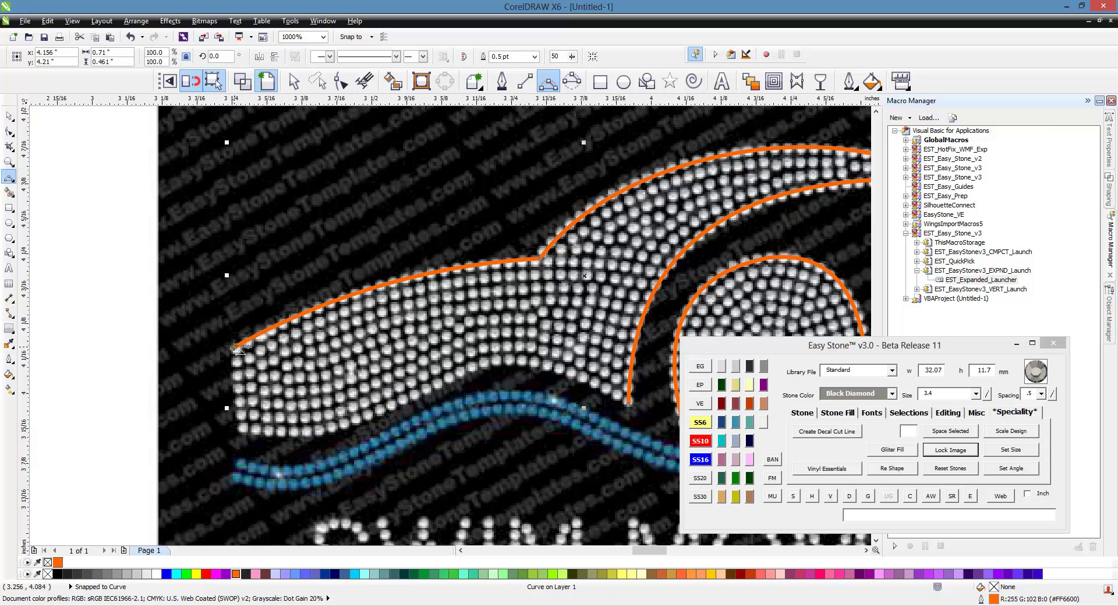
pyautogui.click(525, 81)
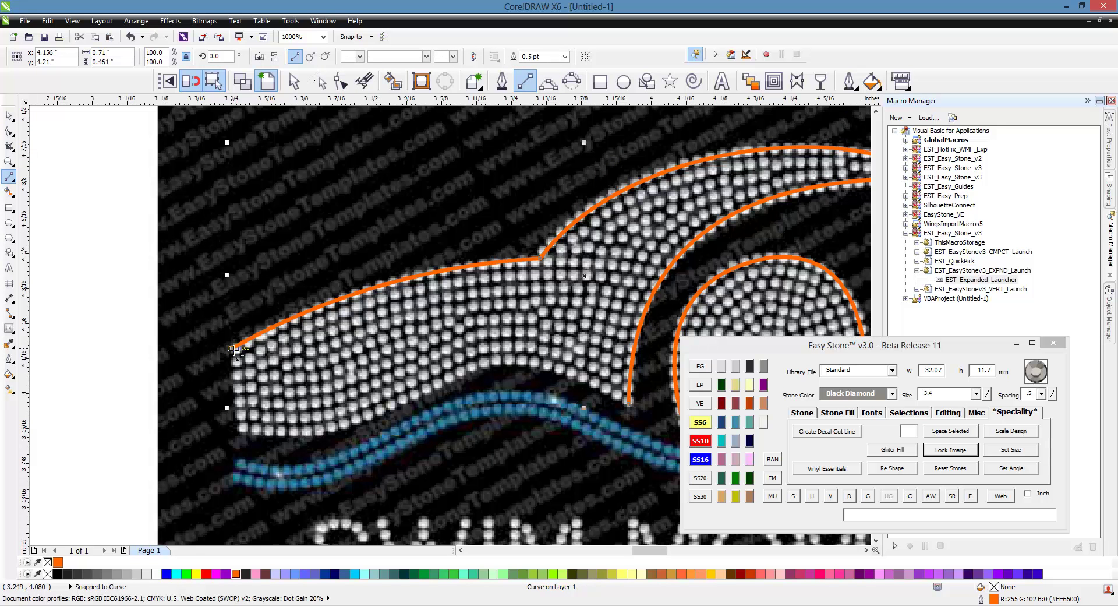
pyautogui.moveTo(233, 349); pyautogui.dragTo(242, 430)
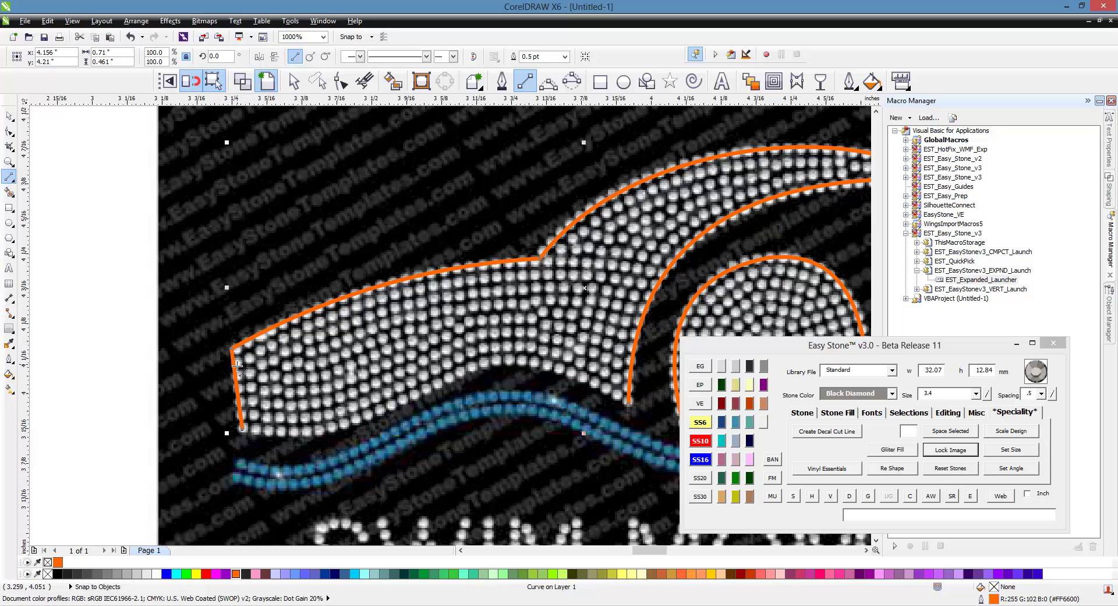
# - Close the swimmer's body outline by tracing its wavy lower edge with two 3-point curves ending at the armpit
pyautogui.click(548, 82)
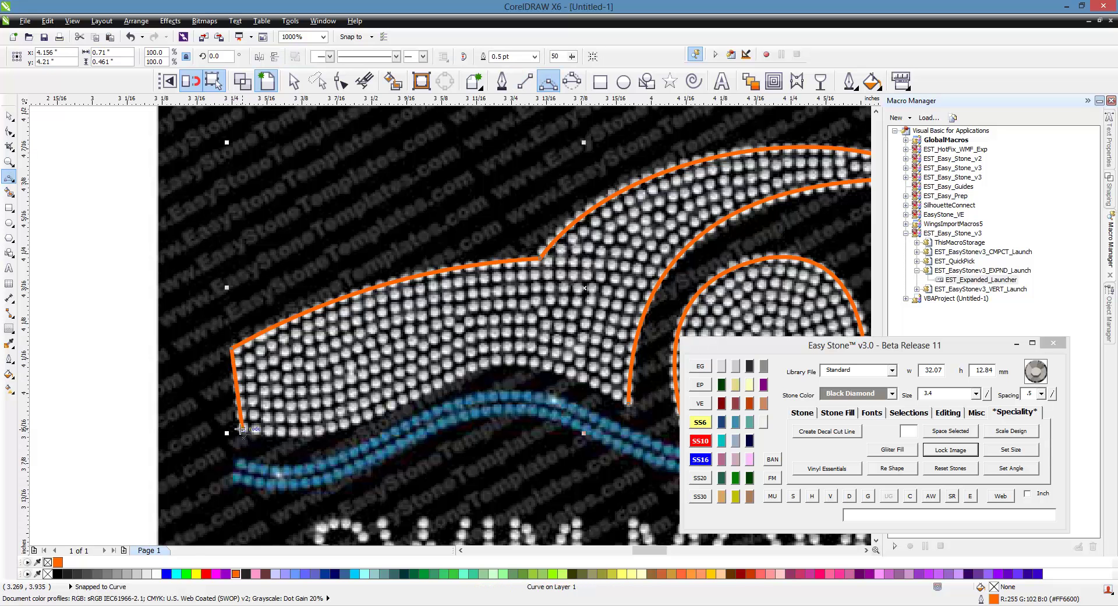
pyautogui.moveTo(243, 430); pyautogui.dragTo(629, 403)
pyautogui.click(349, 428)
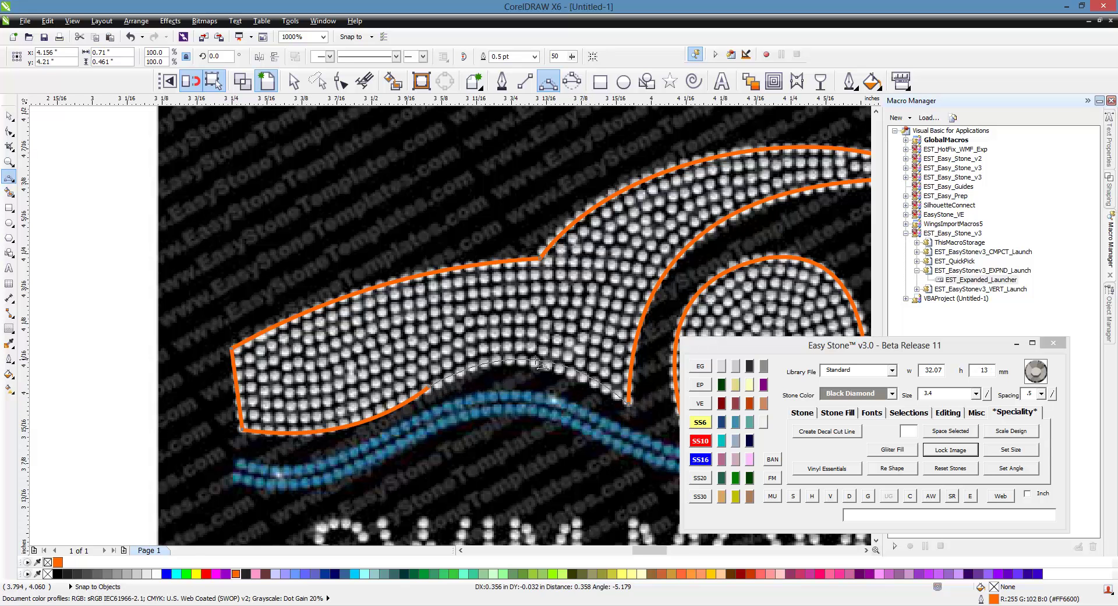
pyautogui.click(541, 365)
pyautogui.scroll(-3, 337, 331)
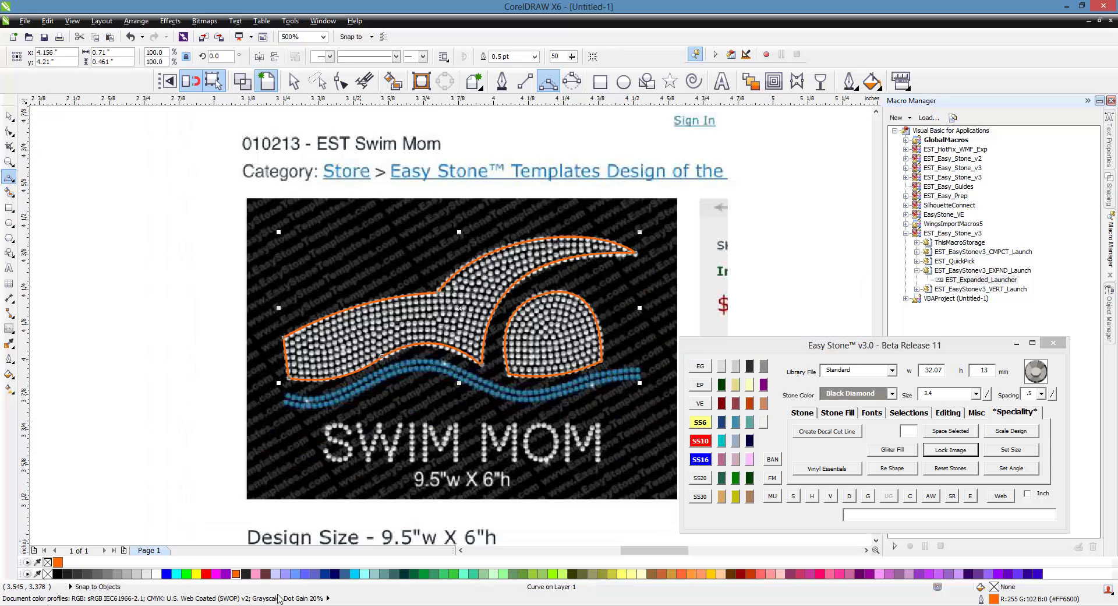
# - Fill the swimmer's body outline and the head outline with orange
pyautogui.click(235, 574)
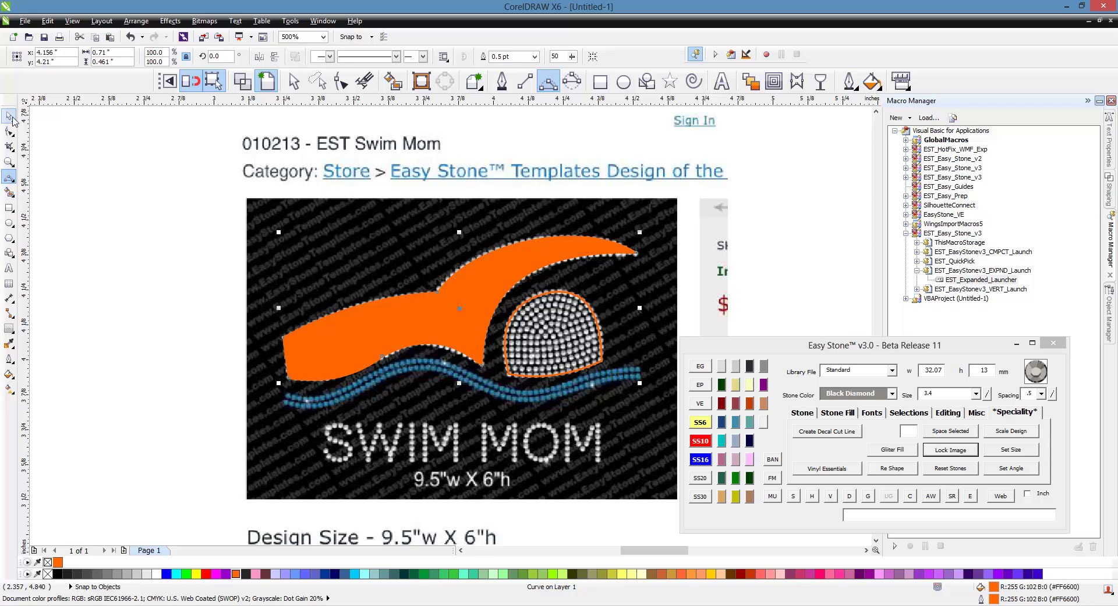
pyautogui.press('space')
pyautogui.click(109, 202)
pyautogui.click(571, 339)
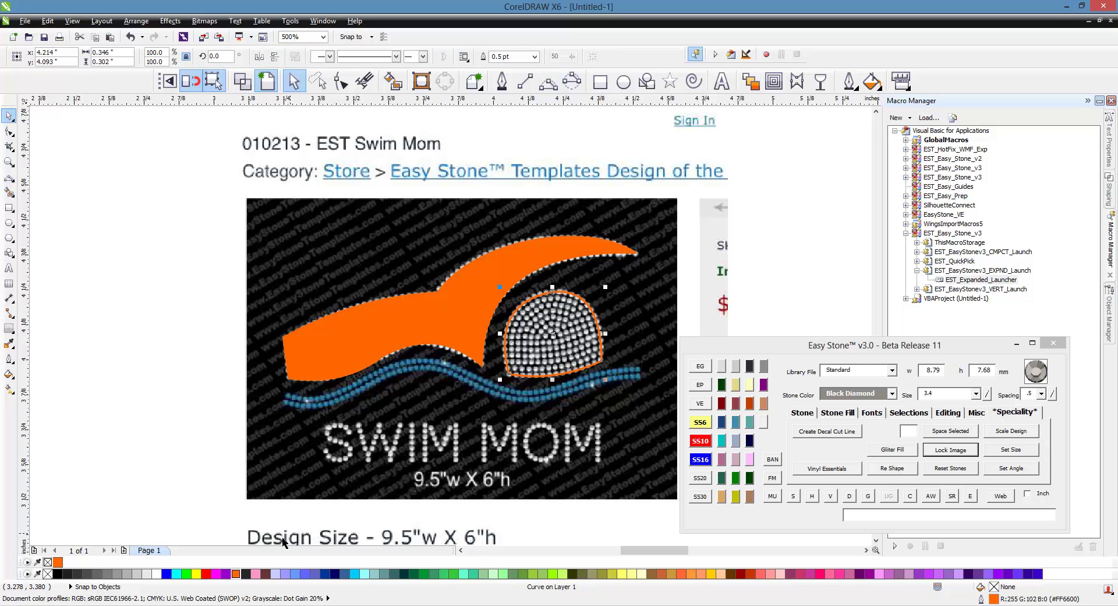
pyautogui.click(236, 574)
pyautogui.click(173, 398)
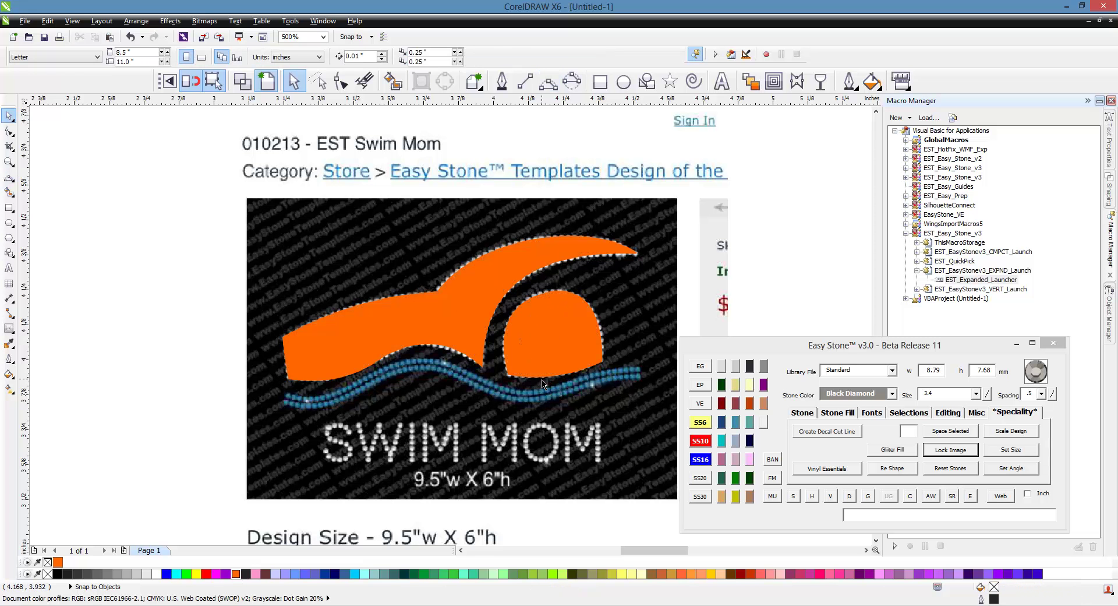
# - Draw a straight line about 32 mm wide between the two ends of the blue wave and outline it in orange
pyautogui.scroll(1, 561, 411)
pyautogui.scroll(-1, 429, 306)
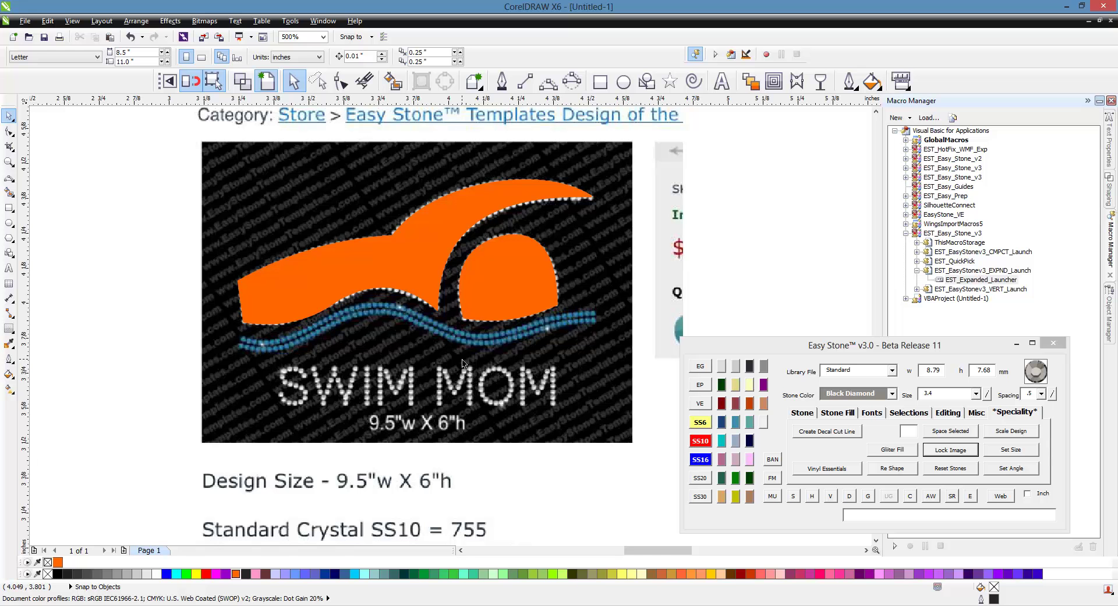
pyautogui.click(525, 81)
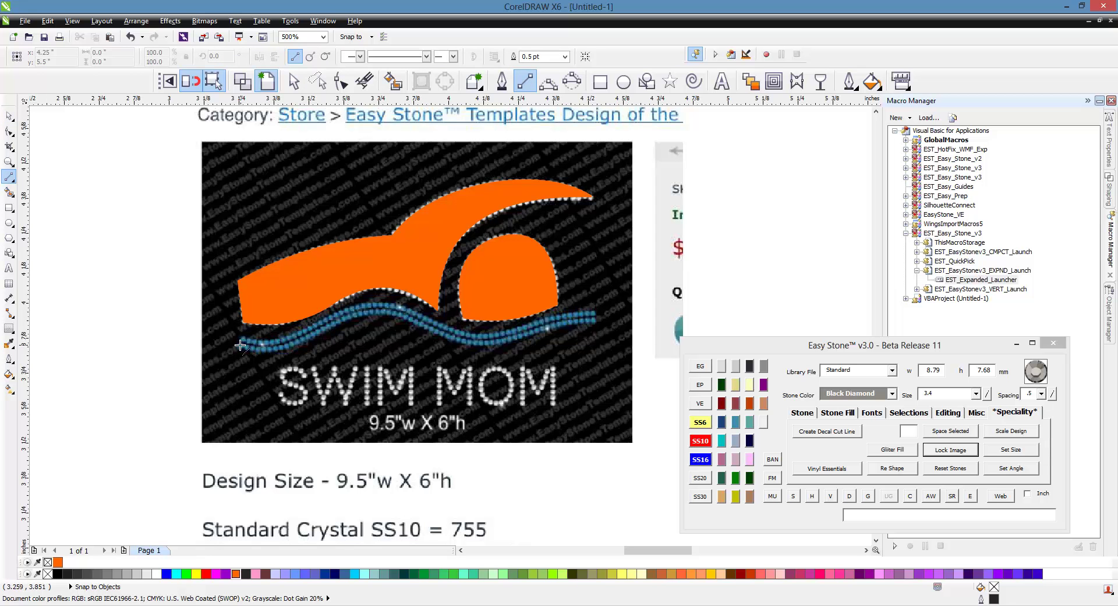
pyautogui.moveTo(240, 345); pyautogui.dragTo(596, 317)
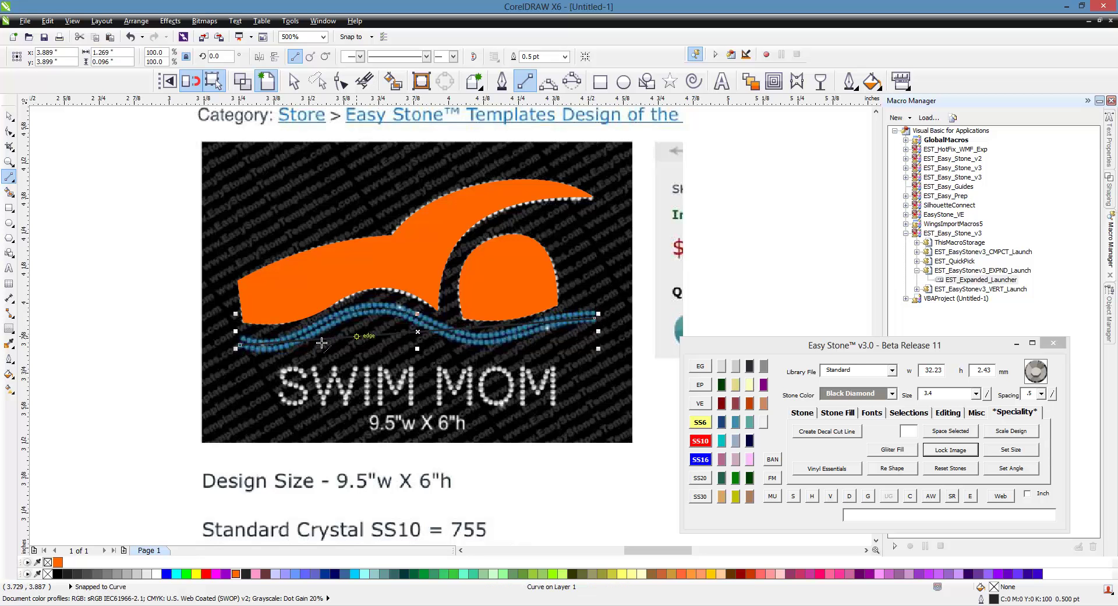
pyautogui.rightClick(236, 574)
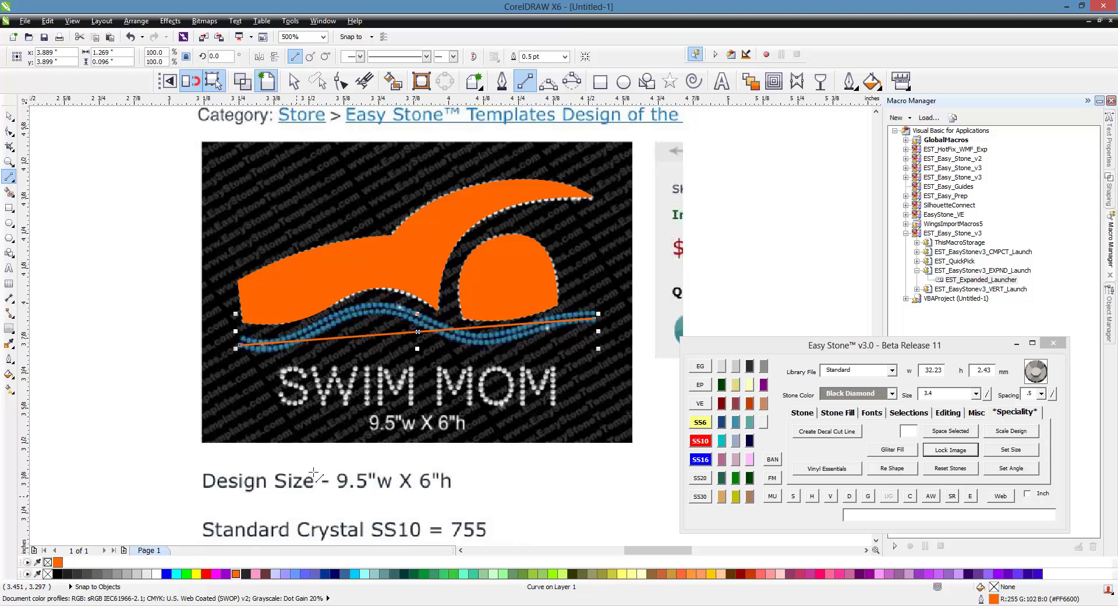
# - Convert the wave line to a curve and bow its middle down below the blue stones
pyautogui.scroll(2, 362, 406)
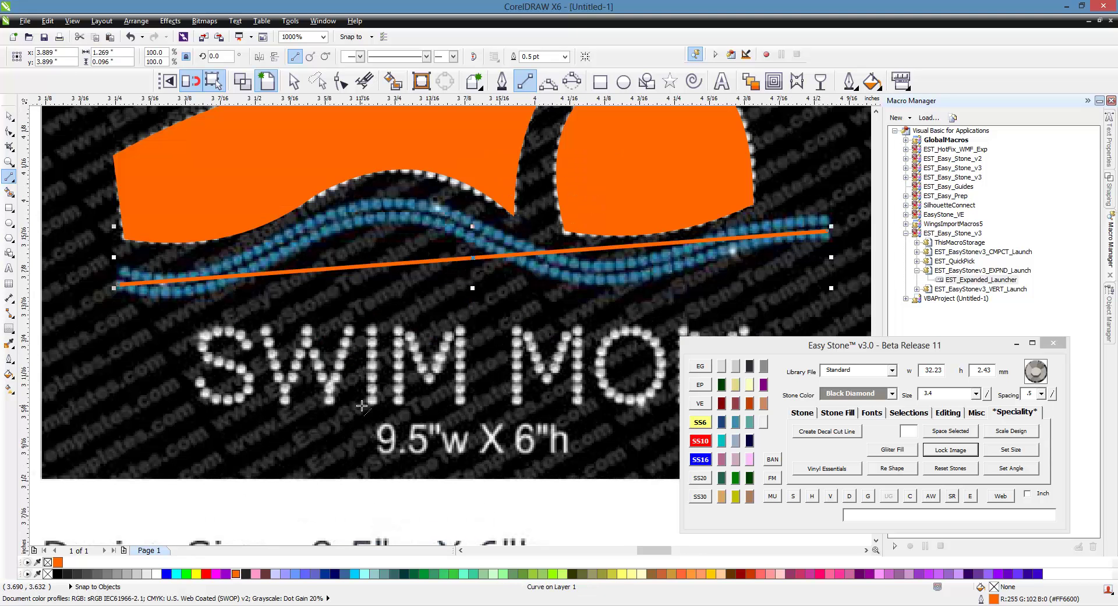
pyautogui.click(341, 82)
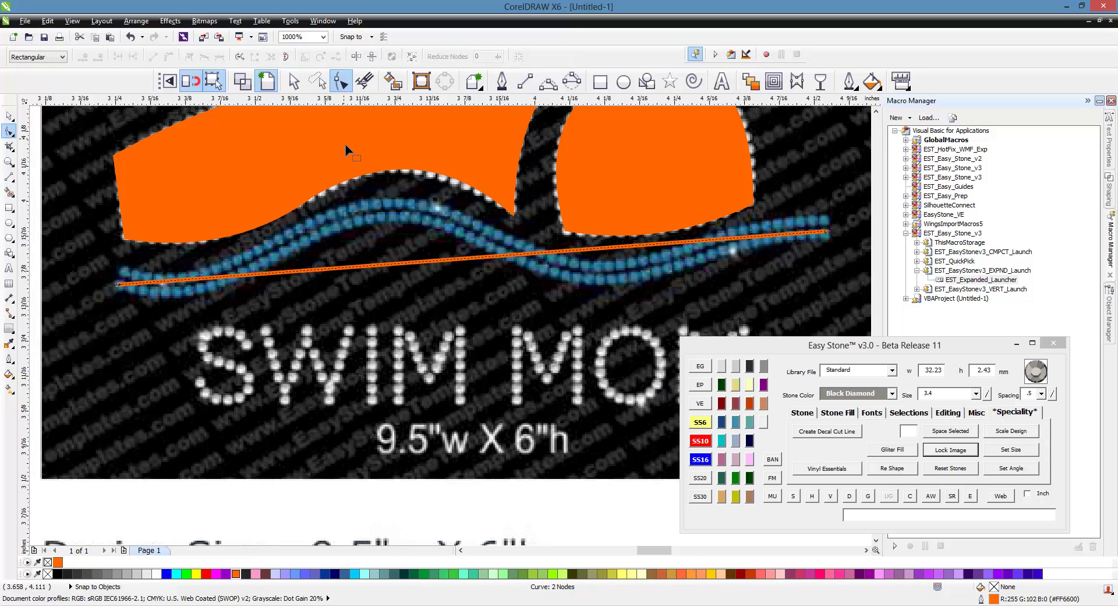
pyautogui.rightClick(453, 262)
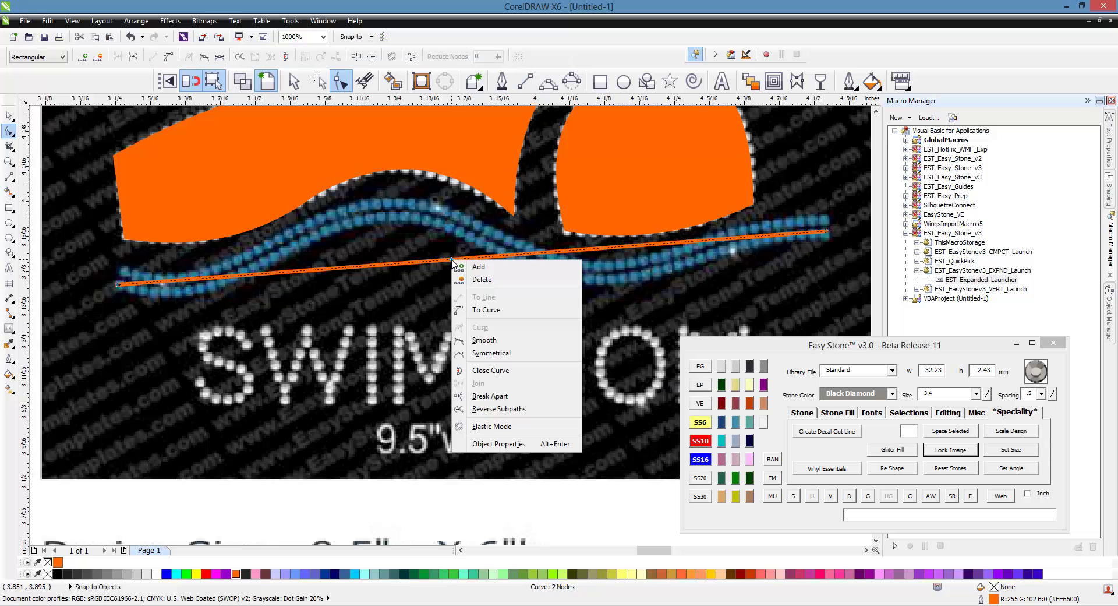
pyautogui.click(486, 310)
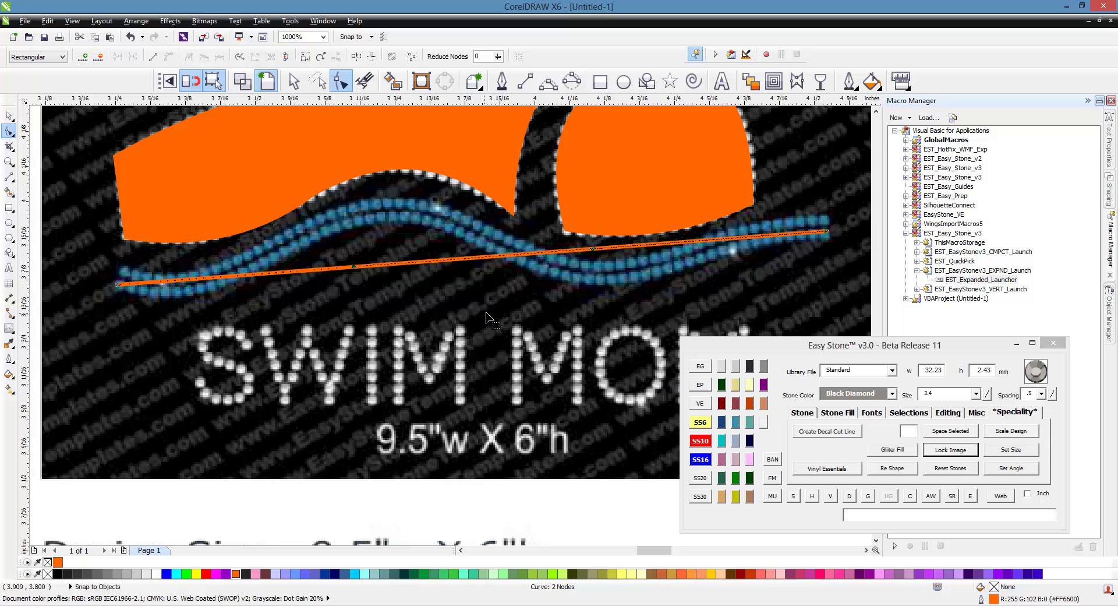
pyautogui.click(567, 254)
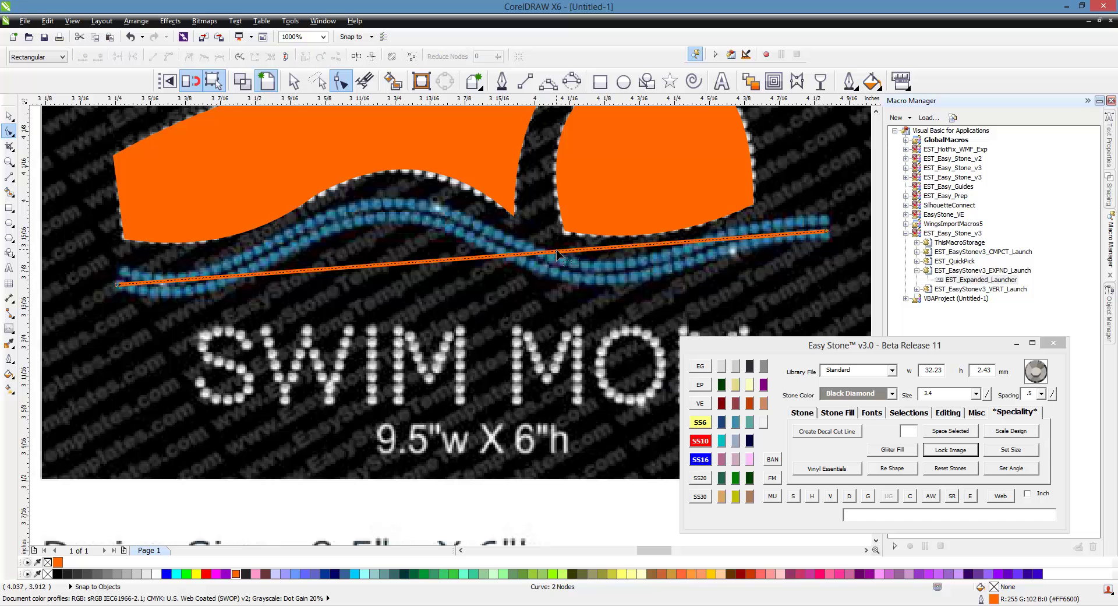
pyautogui.moveTo(554, 255); pyautogui.dragTo(489, 349)
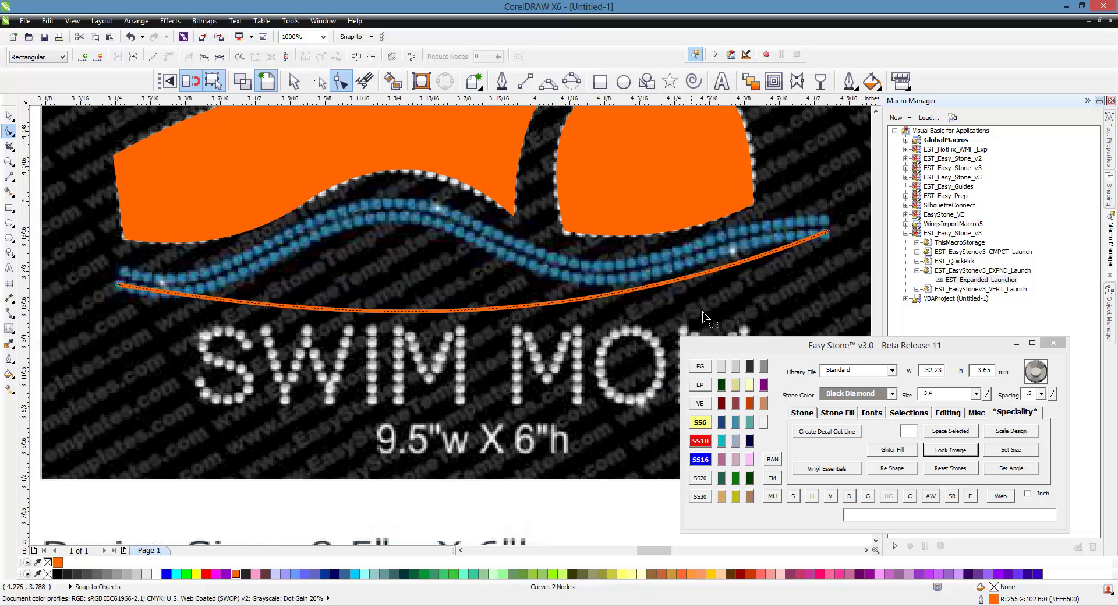
# - Bend the wave curve into an S shape with the control handles of its end nodes and add a node near its middle
pyautogui.click(827, 232)
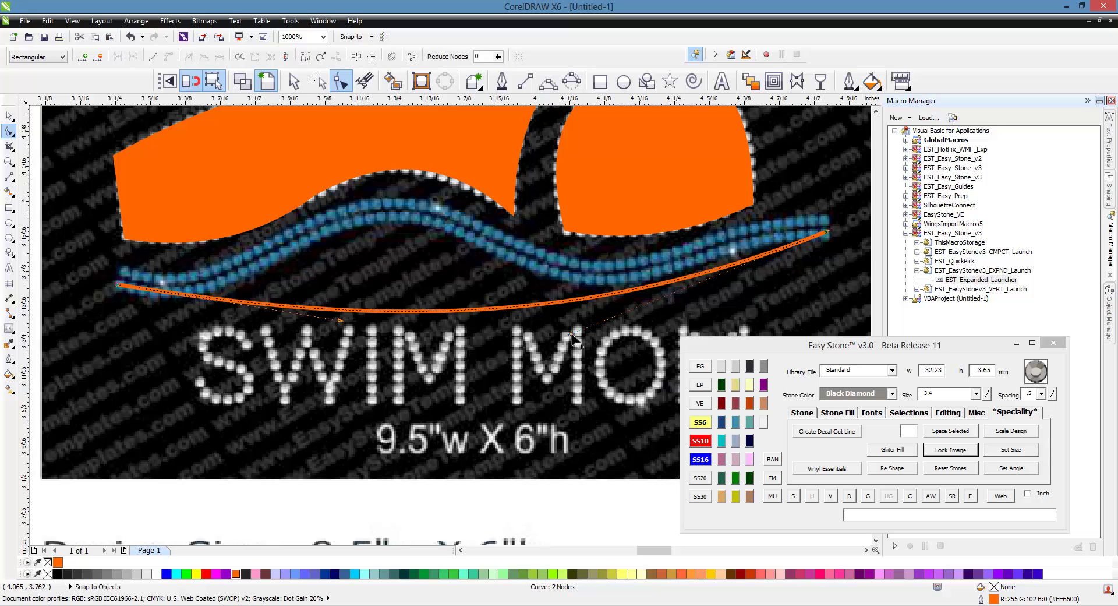
pyautogui.moveTo(572, 333); pyautogui.dragTo(587, 157)
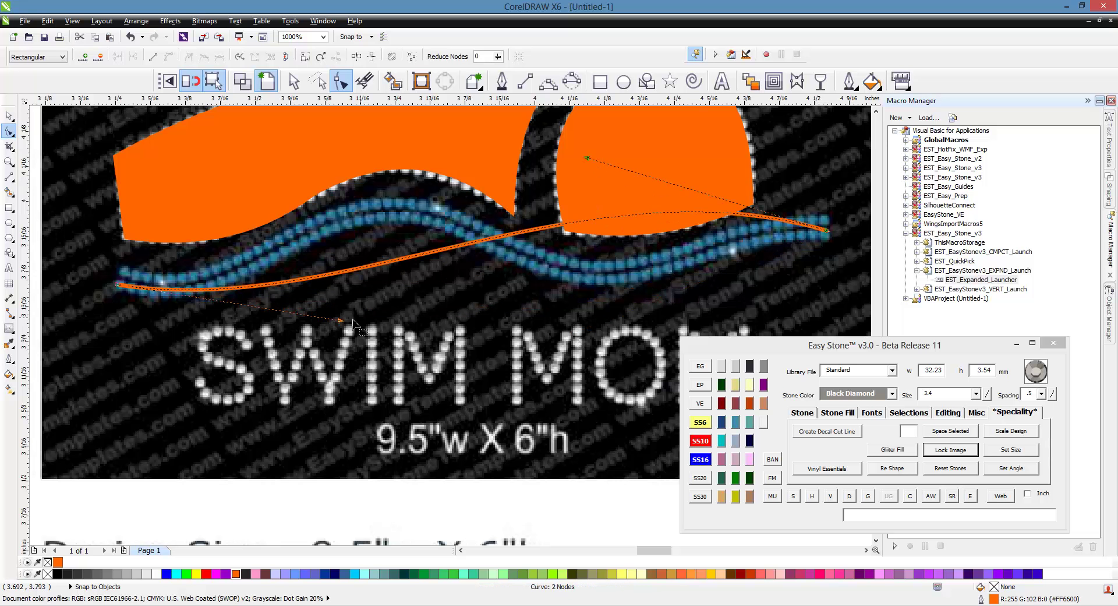
pyautogui.moveTo(342, 320); pyautogui.dragTo(312, 392)
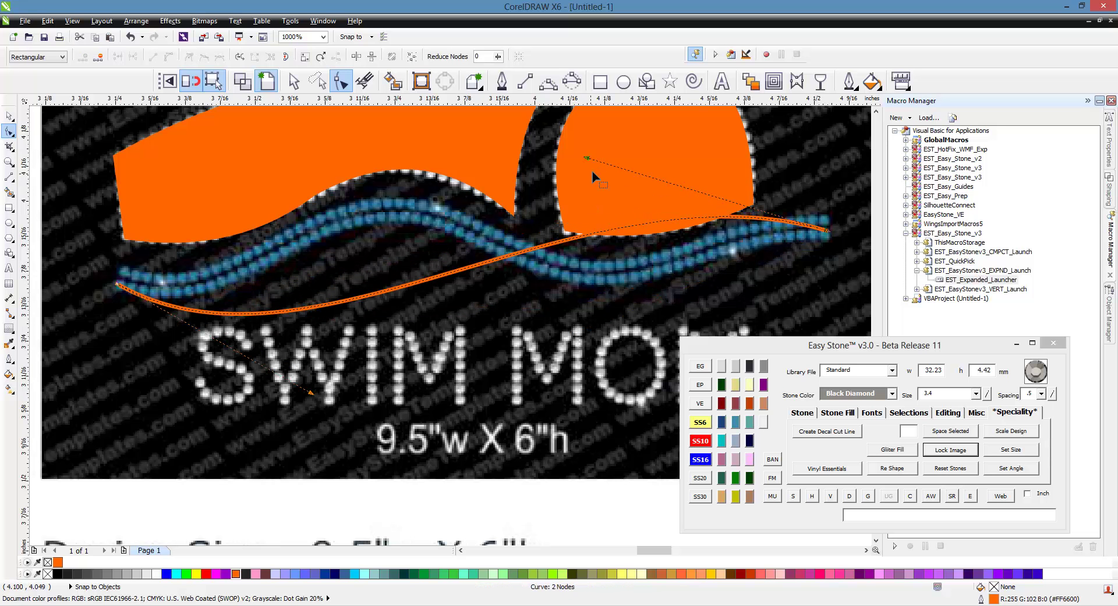
pyautogui.moveTo(588, 162); pyautogui.dragTo(236, 203)
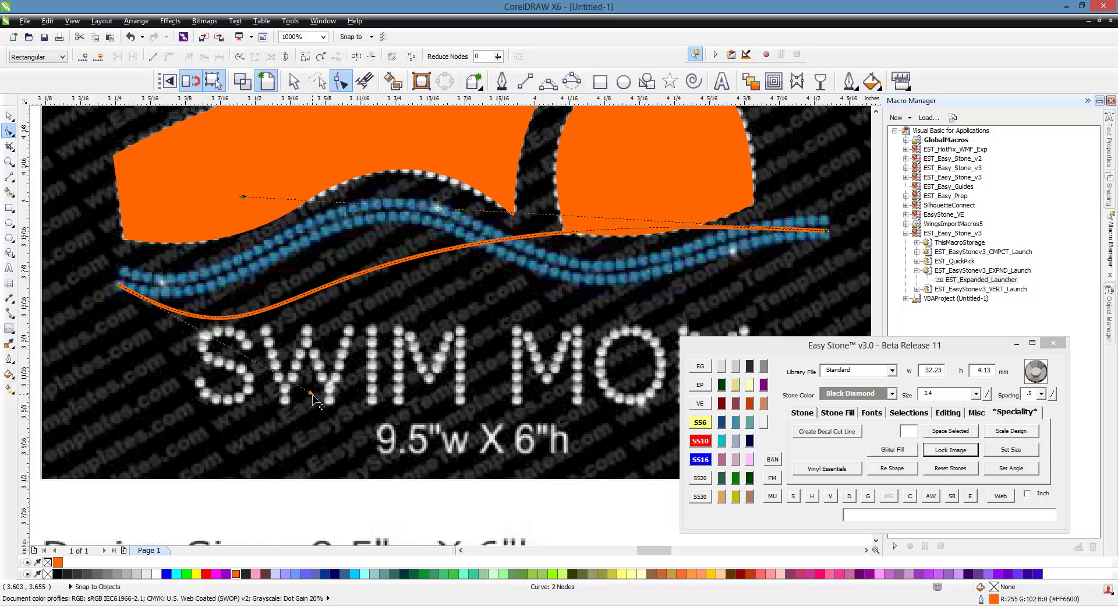
pyautogui.moveTo(315, 398); pyautogui.dragTo(556, 427)
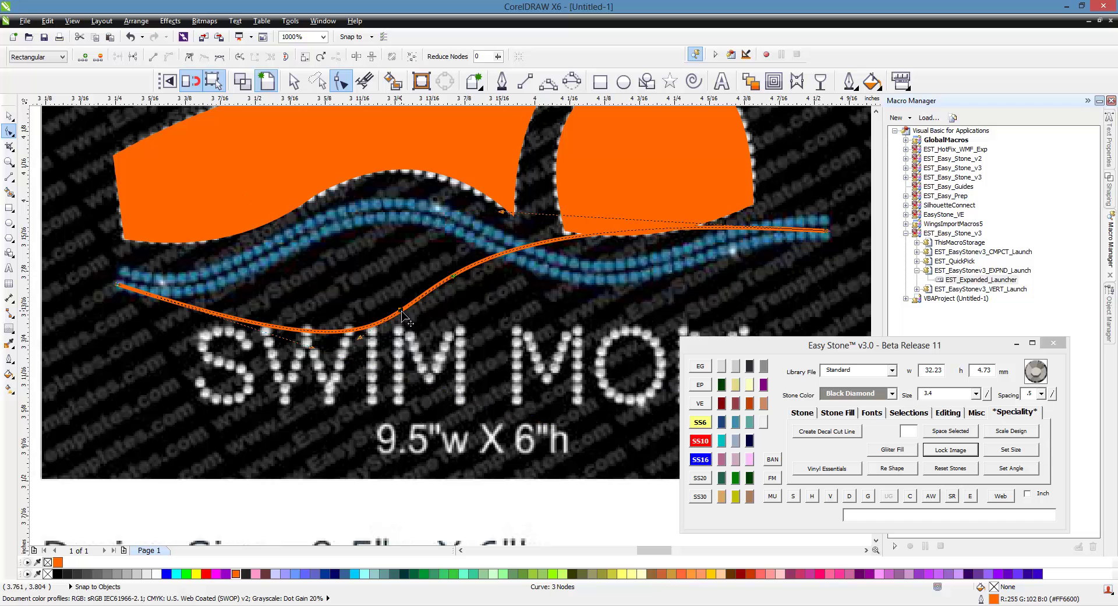
# - Move the middle node up onto the blue wave and adjust the adjoining handles so the curve's first section follows the stones
pyautogui.moveTo(406, 316); pyautogui.dragTo(372, 213)
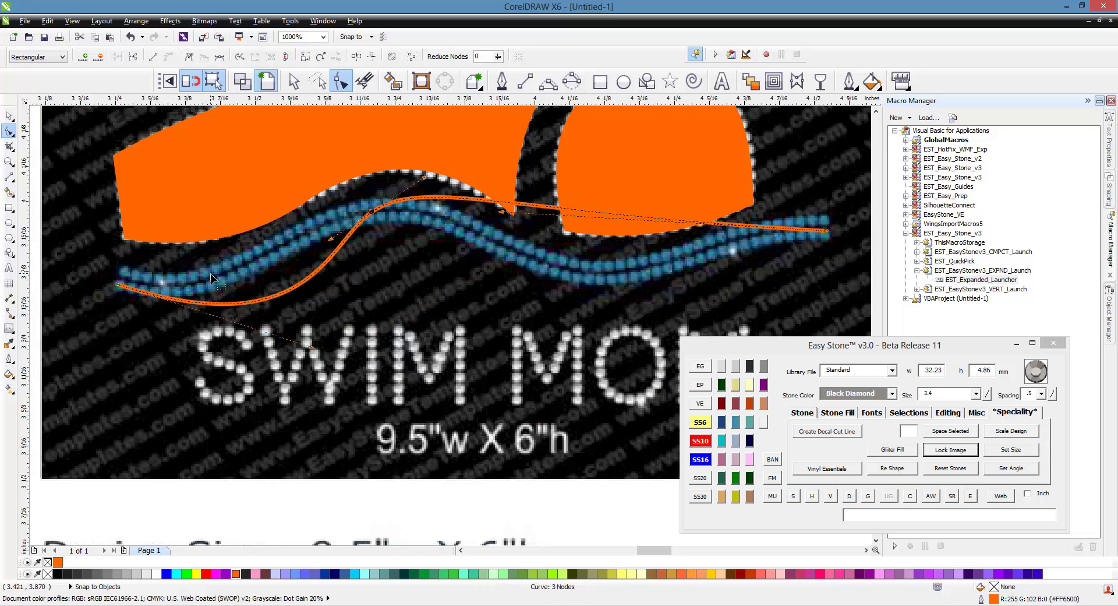
pyautogui.moveTo(310, 349); pyautogui.dragTo(210, 300)
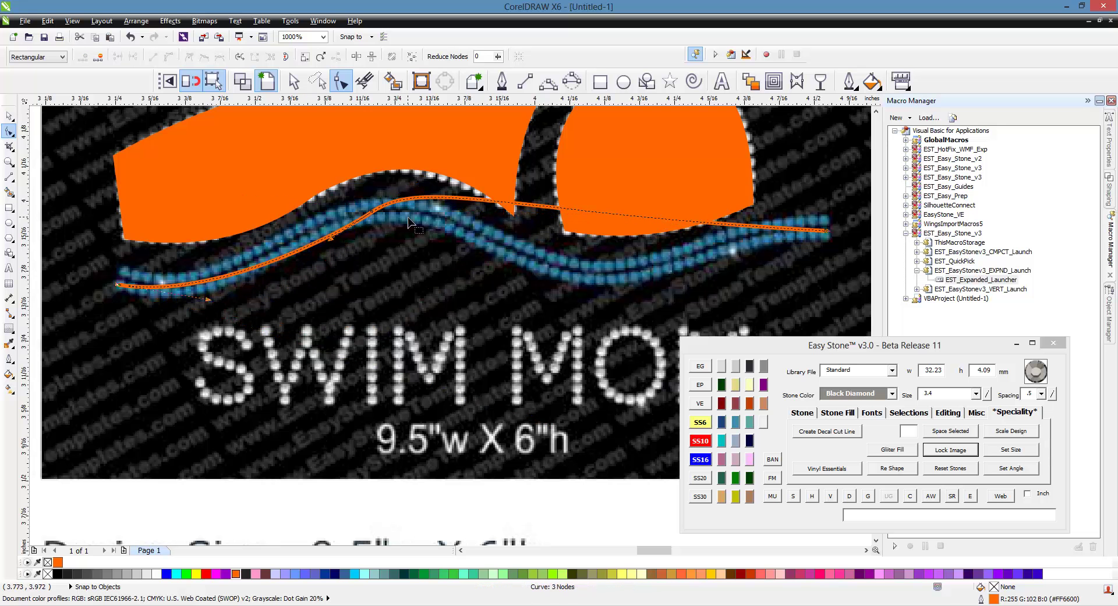
pyautogui.moveTo(333, 240); pyautogui.dragTo(242, 276)
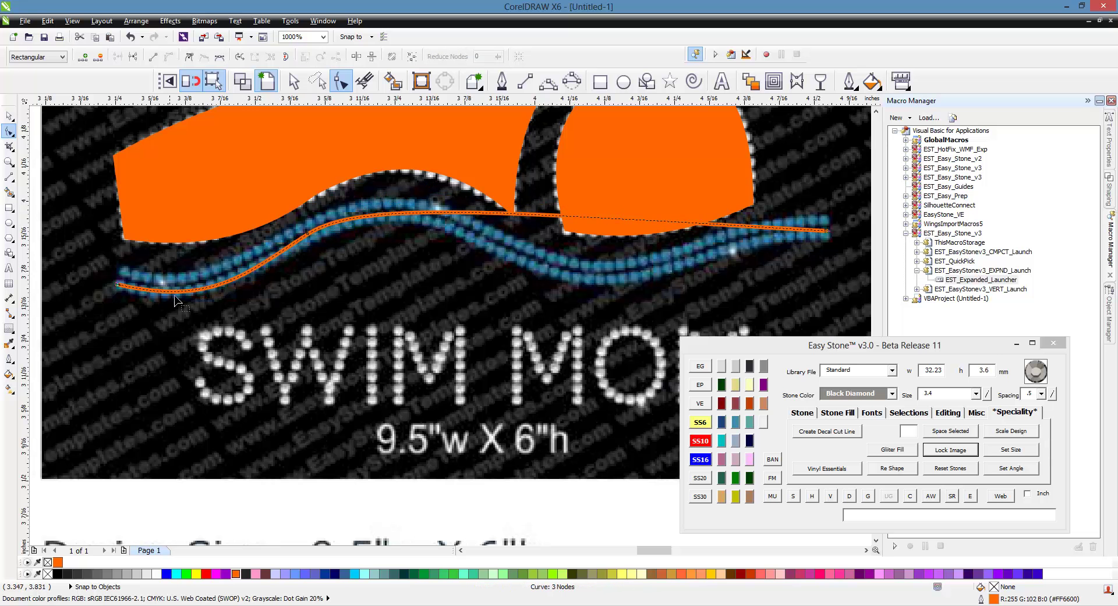
pyautogui.click(295, 235)
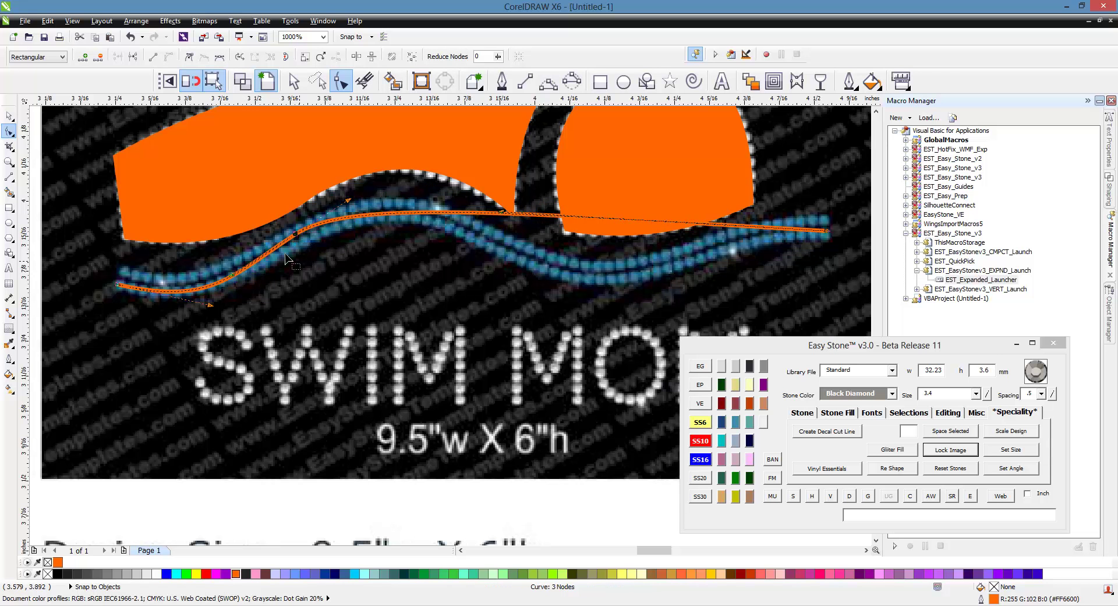
pyautogui.click(307, 259)
# - Try the middle node below the wave as a symmetrical node and rotate its paired control handles
pyautogui.moveTo(297, 234); pyautogui.dragTo(362, 274)
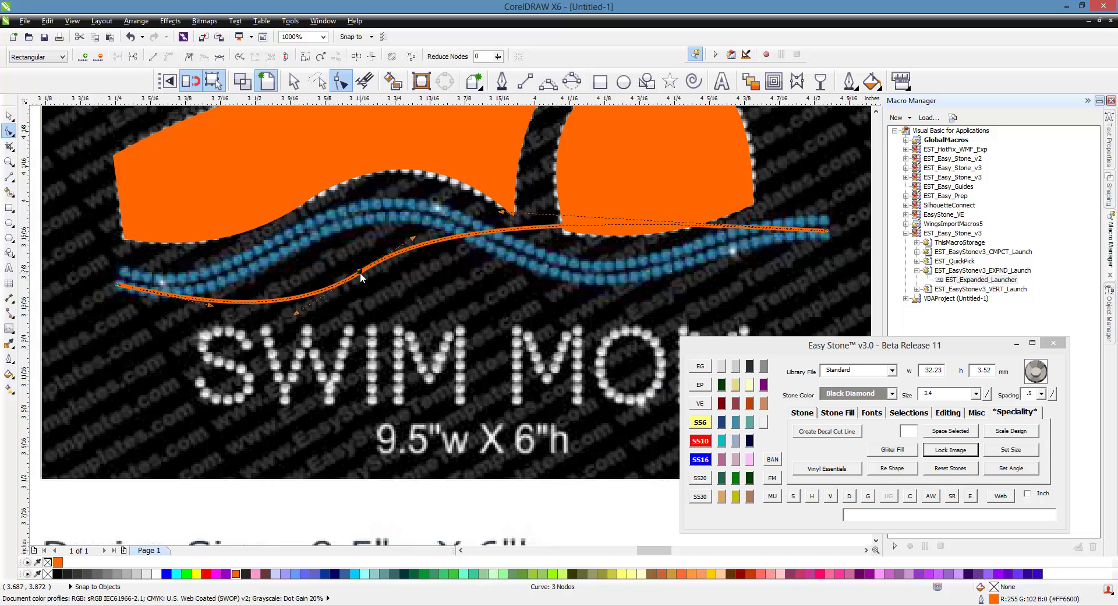
pyautogui.rightClick(361, 277)
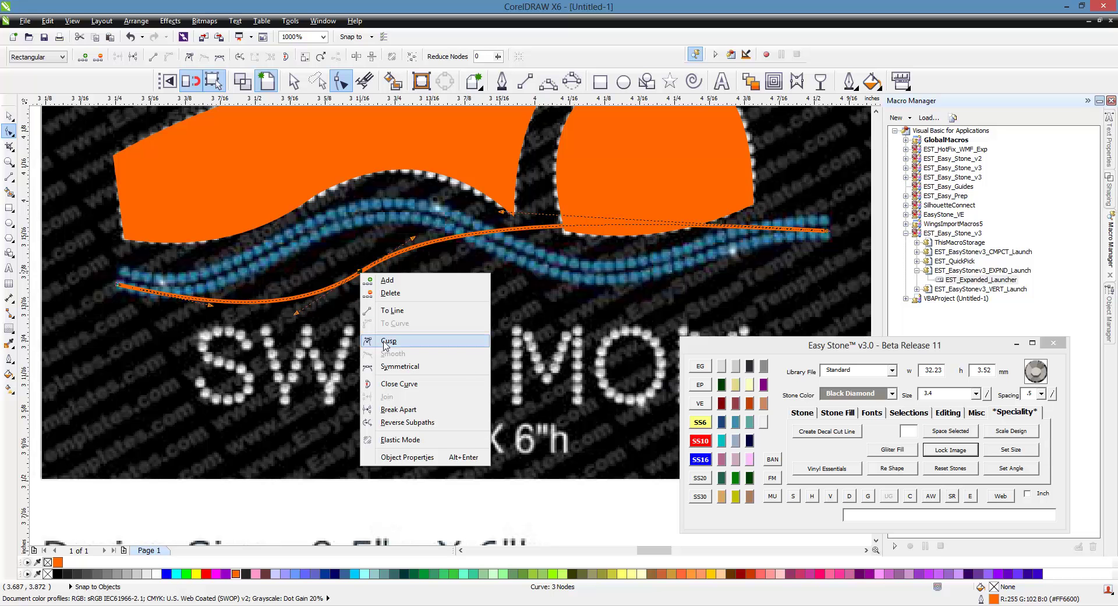
pyautogui.click(388, 367)
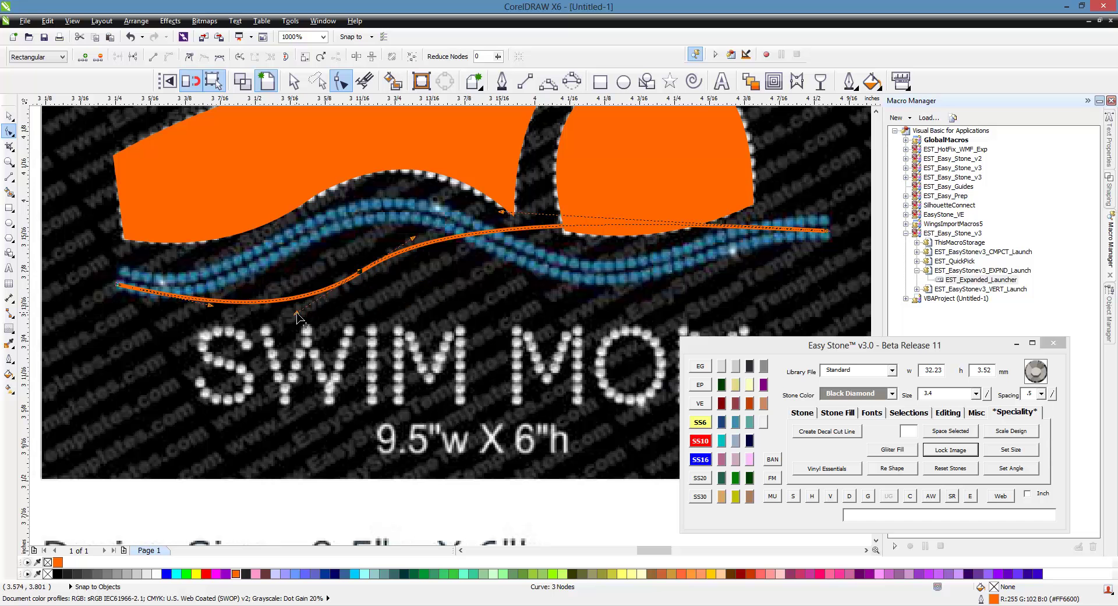
pyautogui.moveTo(297, 316); pyautogui.dragTo(326, 387)
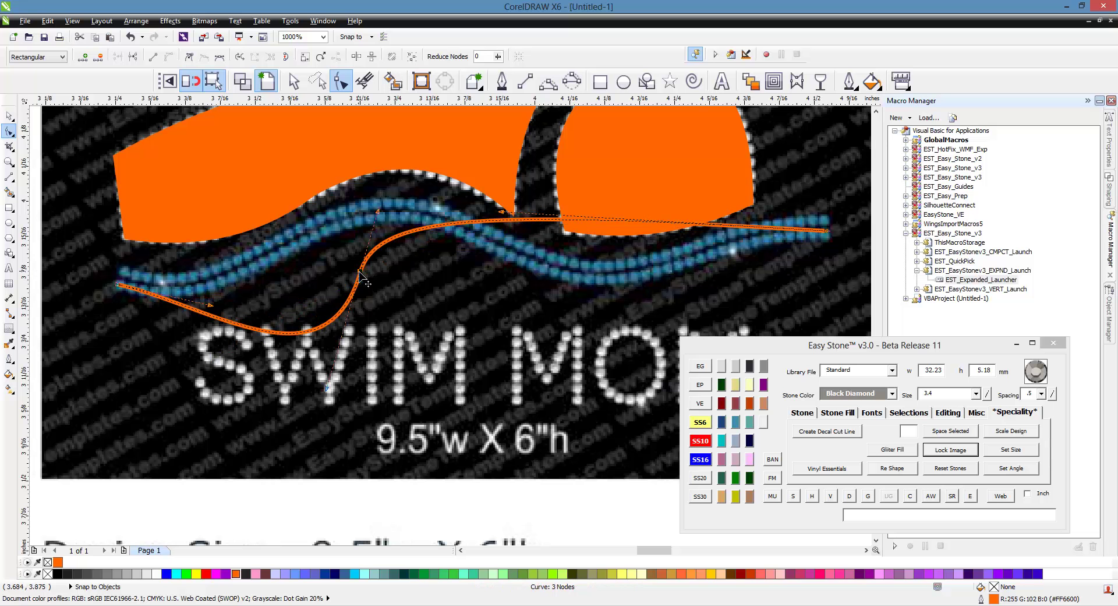
# - Change the wave curve's middle node to a cusp and swing its two control handles independently
pyautogui.rightClick(360, 272)
pyautogui.click(388, 340)
pyautogui.moveTo(328, 389); pyautogui.dragTo(250, 217)
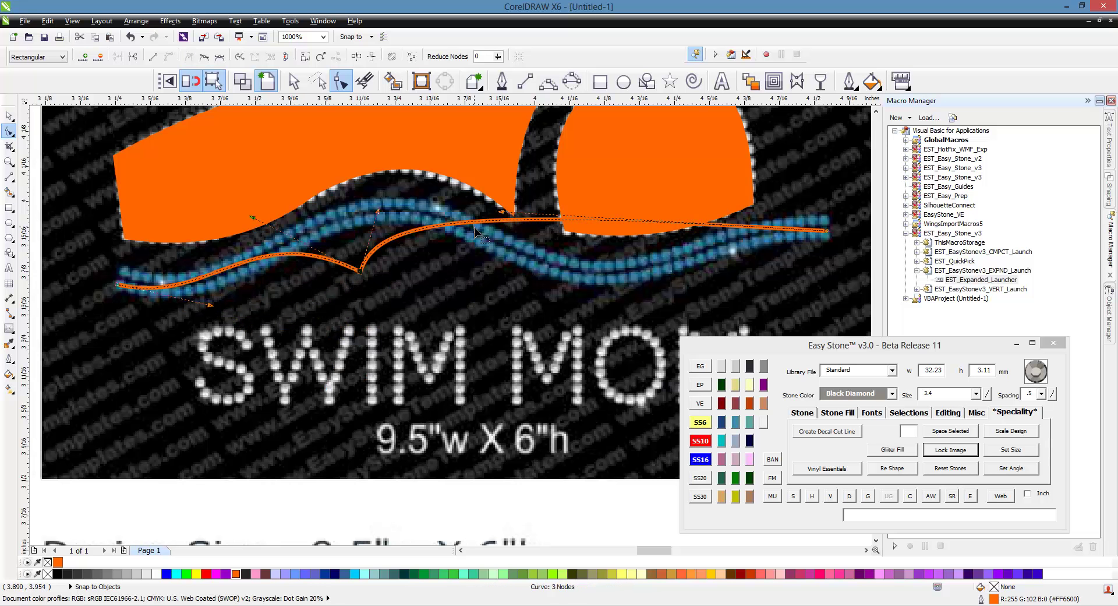
pyautogui.moveTo(379, 213); pyautogui.dragTo(466, 345)
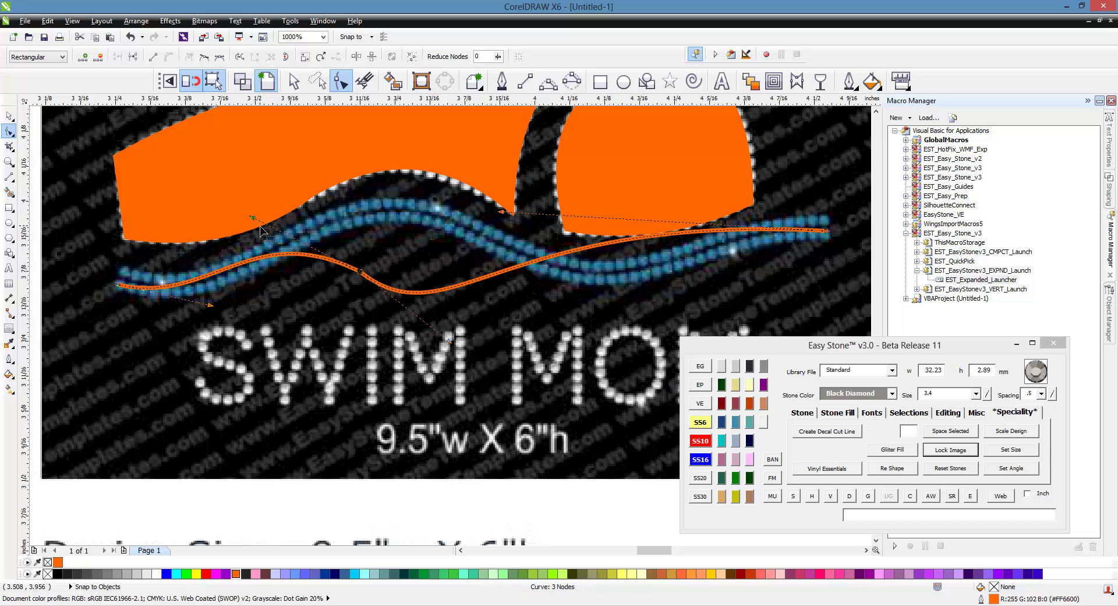
# - Move the cusp node onto the wave's rising stones and adjust its incoming handle so the first section follows them
pyautogui.moveTo(257, 221); pyautogui.dragTo(230, 273)
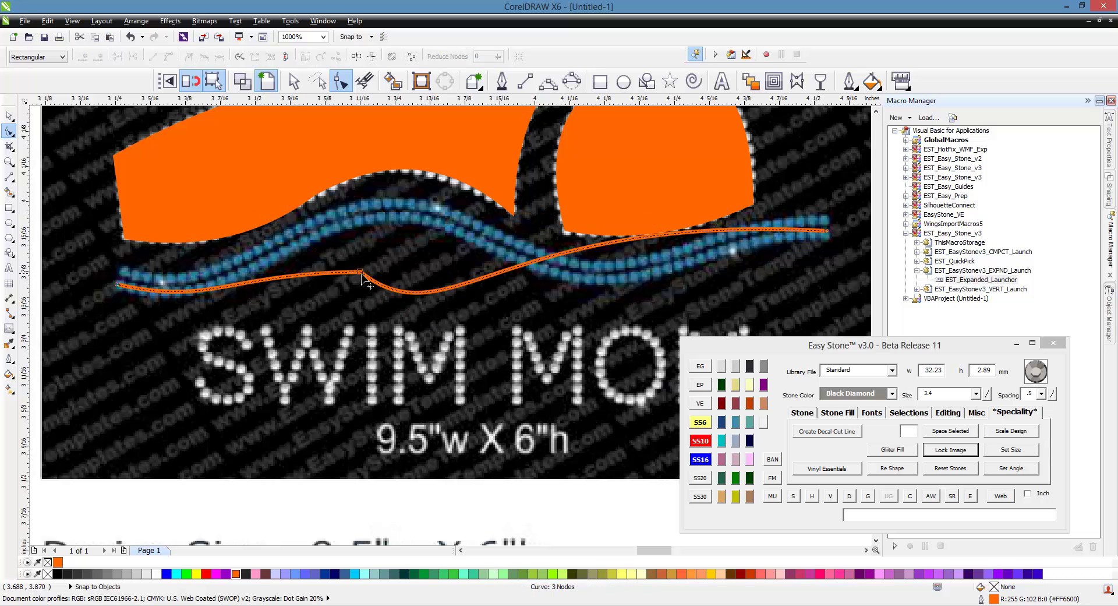
pyautogui.moveTo(360, 271); pyautogui.dragTo(285, 249)
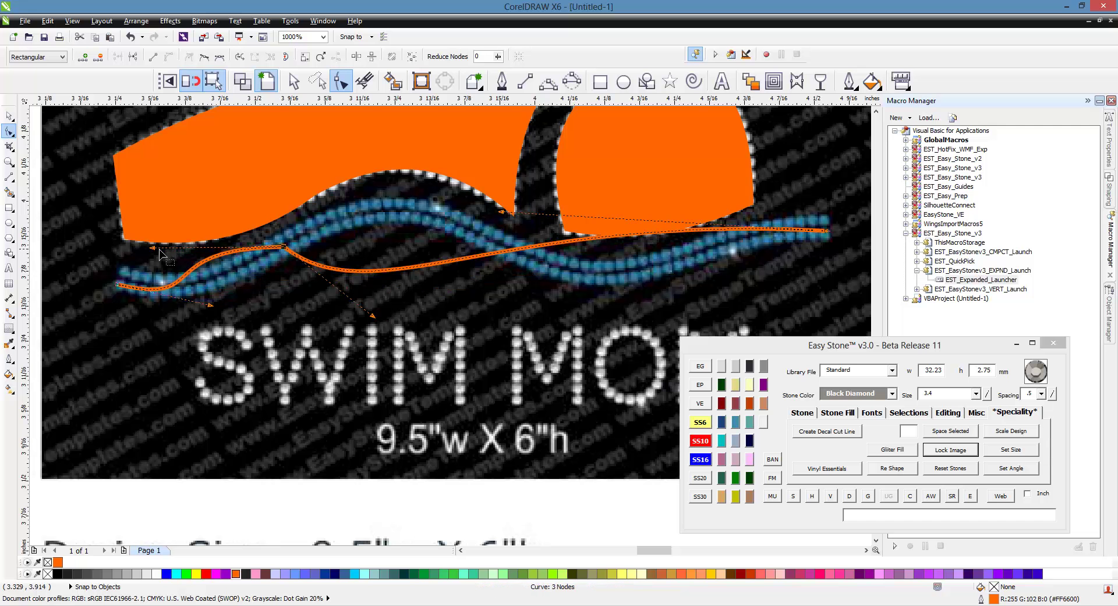
pyautogui.moveTo(155, 251); pyautogui.dragTo(223, 280)
# - Move the curve's start node between the two rows of blue stones and shorten its control handle to match the wave's dip
pyautogui.scroll(2, 78, 279)
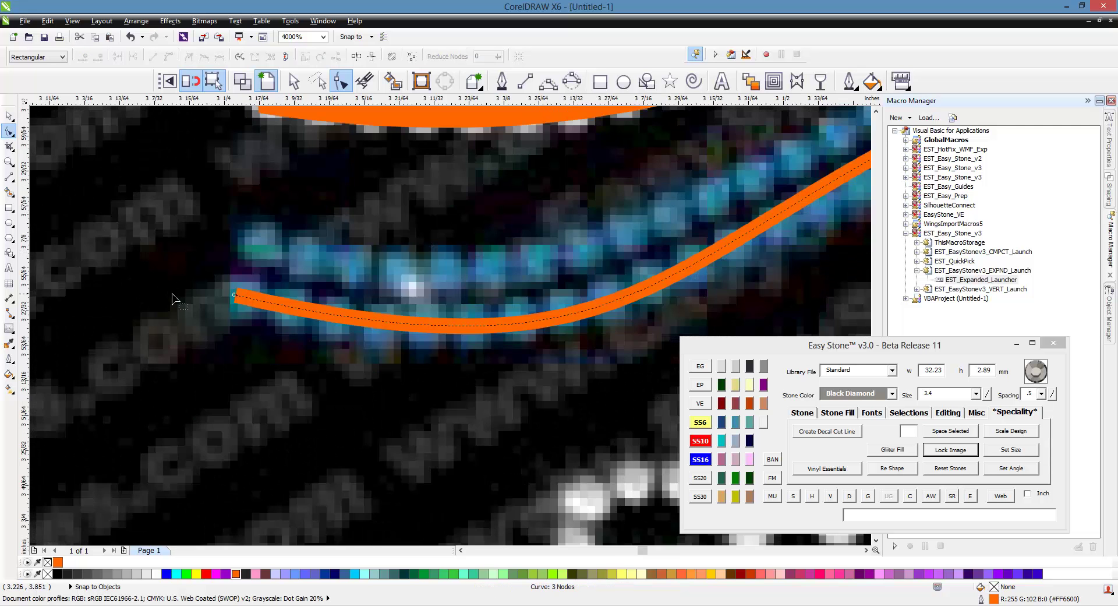
pyautogui.click(238, 297)
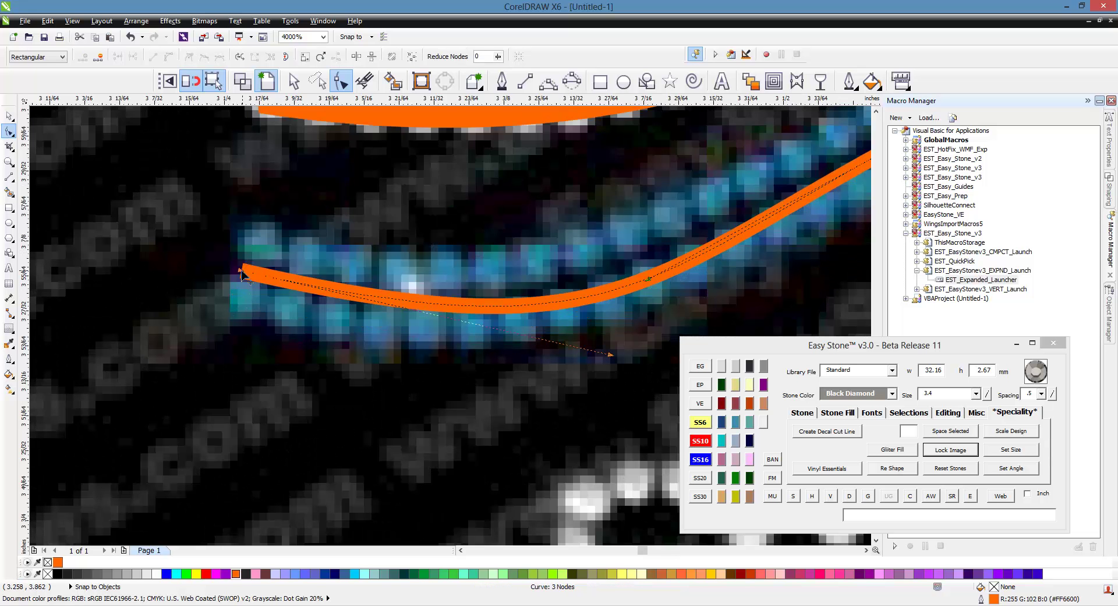
pyautogui.scroll(-2, 216, 278)
pyautogui.scroll(1, 283, 229)
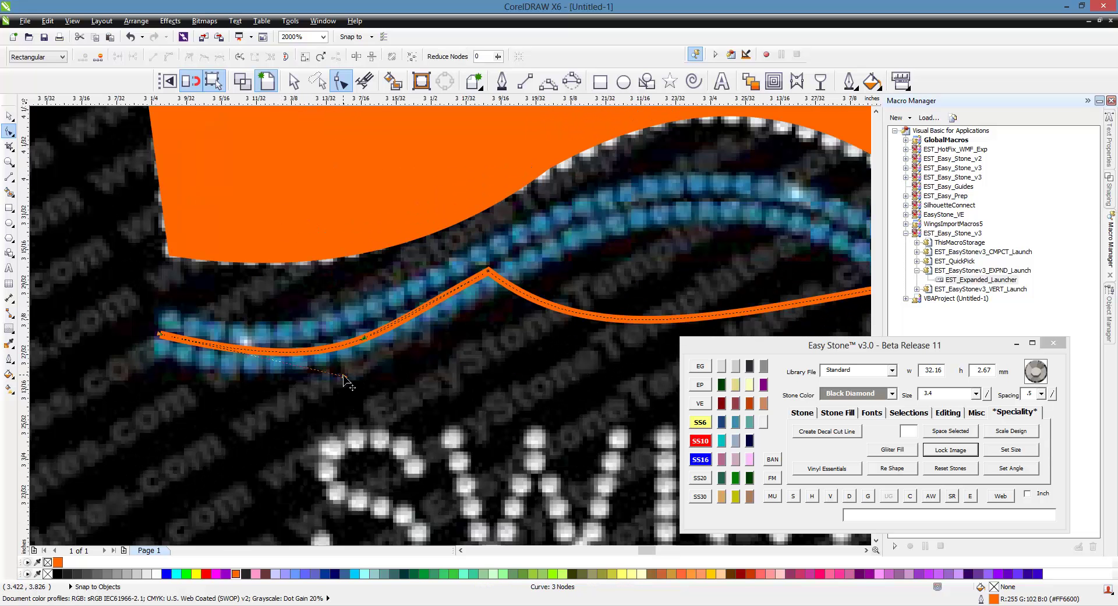
pyautogui.moveTo(346, 376); pyautogui.dragTo(306, 362)
pyautogui.scroll(-1, 333, 312)
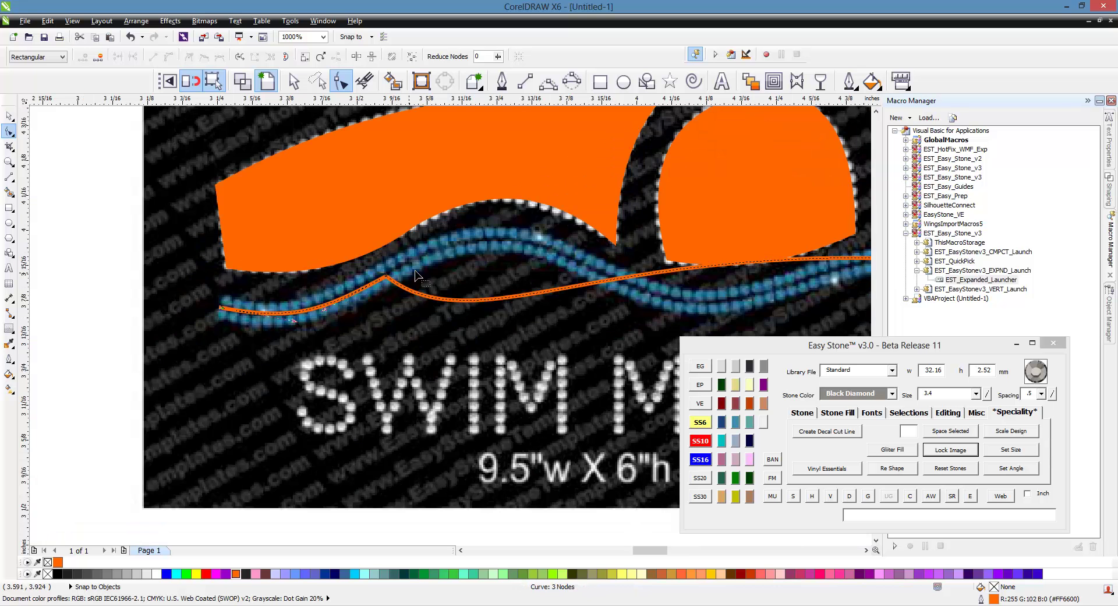
# - Add a node to the wave curve at the falling blue stones and bend the section before it over the crest
pyautogui.click(387, 276)
pyautogui.scroll(-1, 351, 297)
pyautogui.scroll(1, 480, 287)
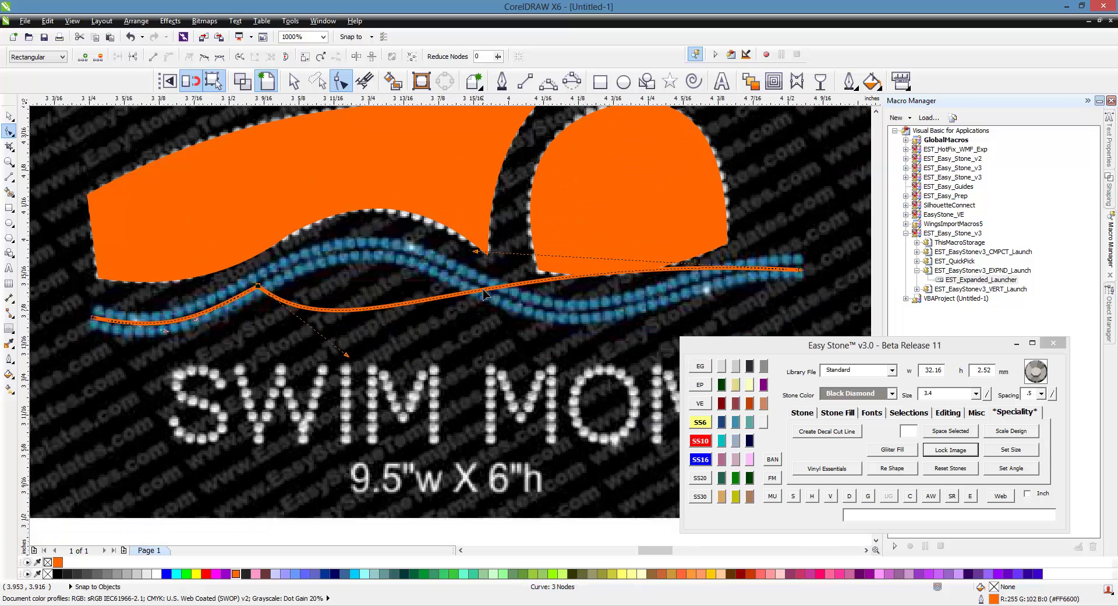
pyautogui.doubleClick(483, 291)
pyautogui.click(342, 311)
pyautogui.moveTo(342, 311); pyautogui.dragTo(357, 256)
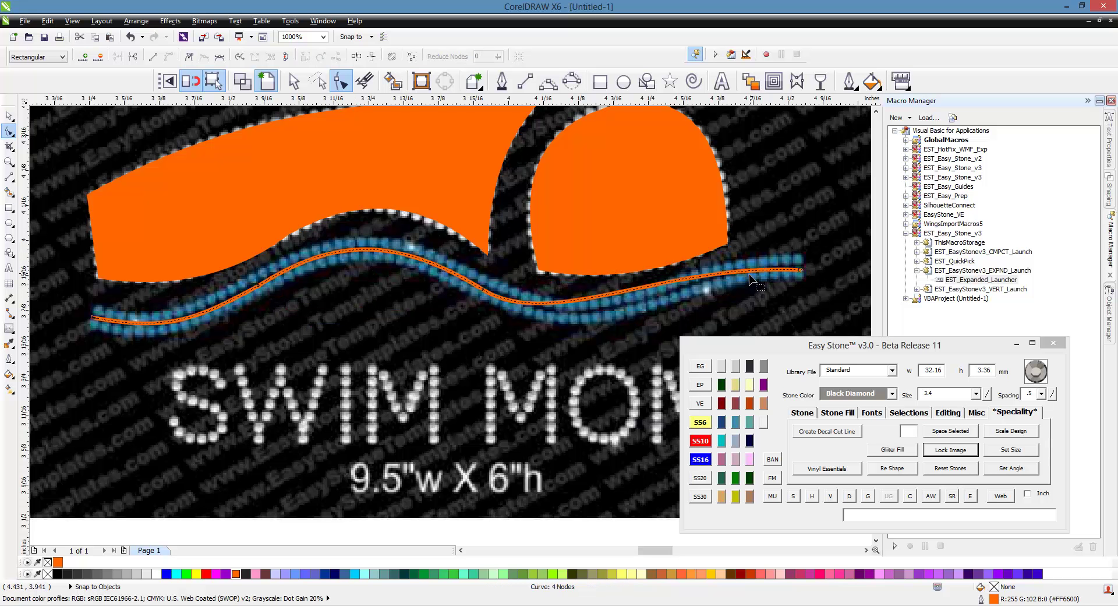
# - Change the added node on the wave's falling side to a cusp node
pyautogui.click(484, 290)
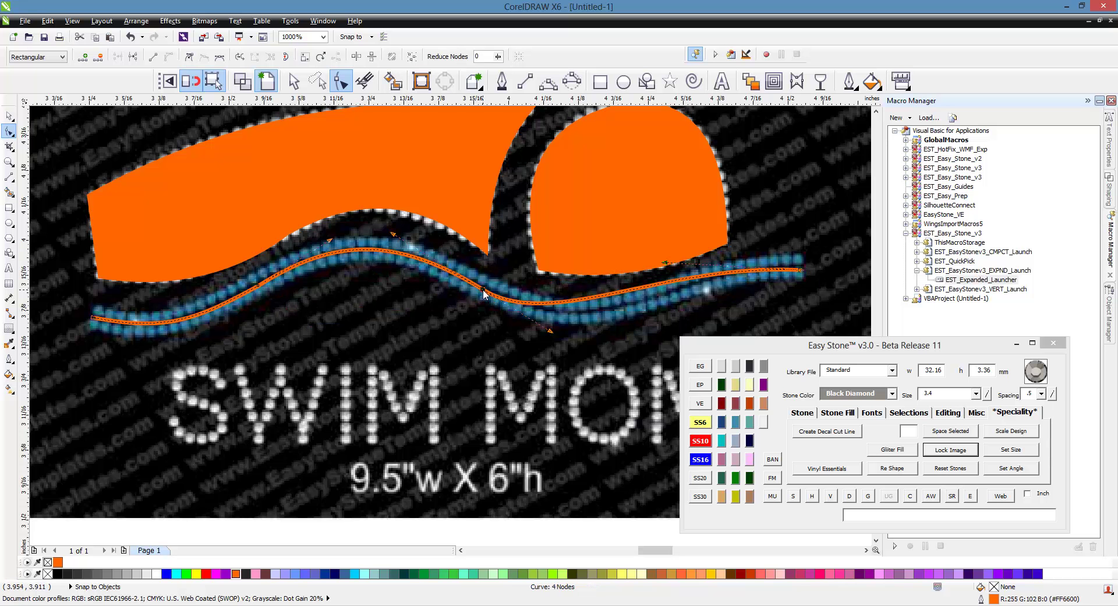
pyautogui.rightClick(484, 289)
pyautogui.click(510, 357)
pyautogui.click(460, 340)
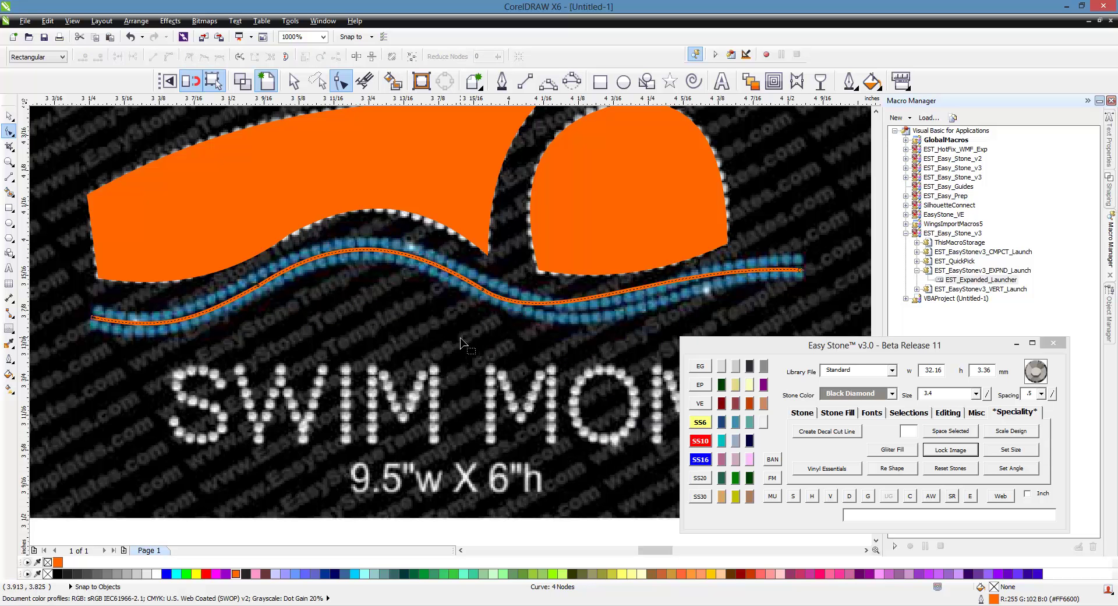
pyautogui.click(484, 290)
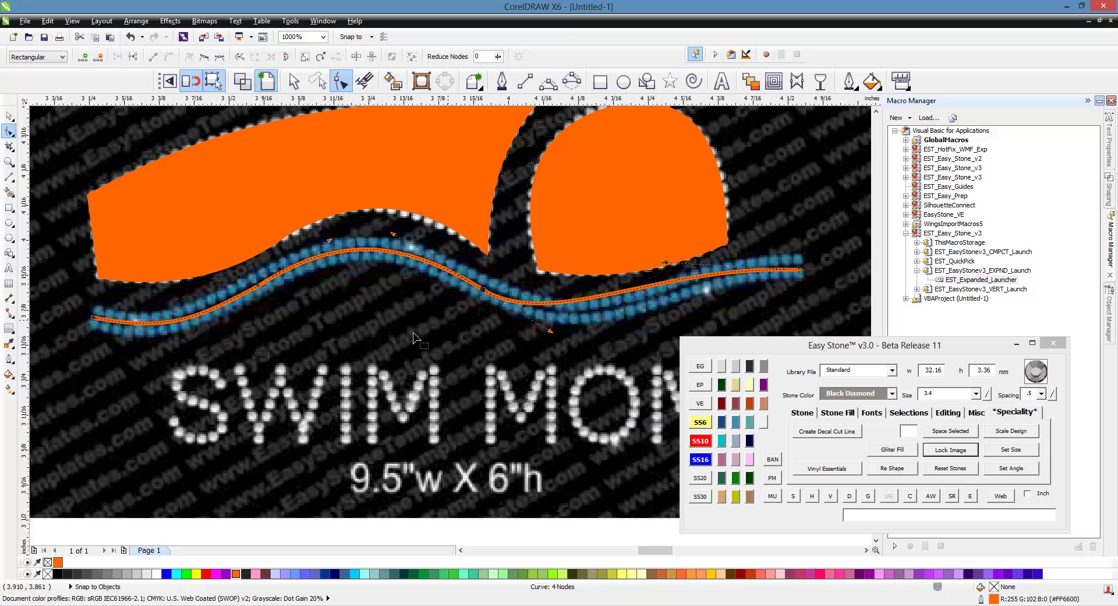
pyautogui.moveTo(136, 373); pyautogui.dragTo(541, 255)
pyautogui.click(485, 291)
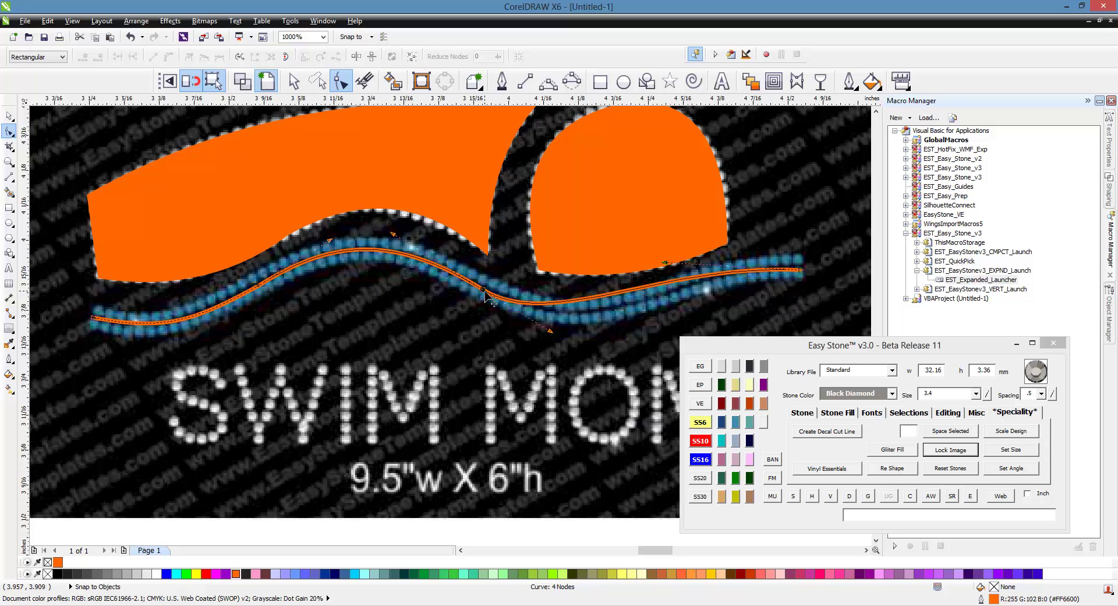
pyautogui.moveTo(262, 371); pyautogui.dragTo(559, 228)
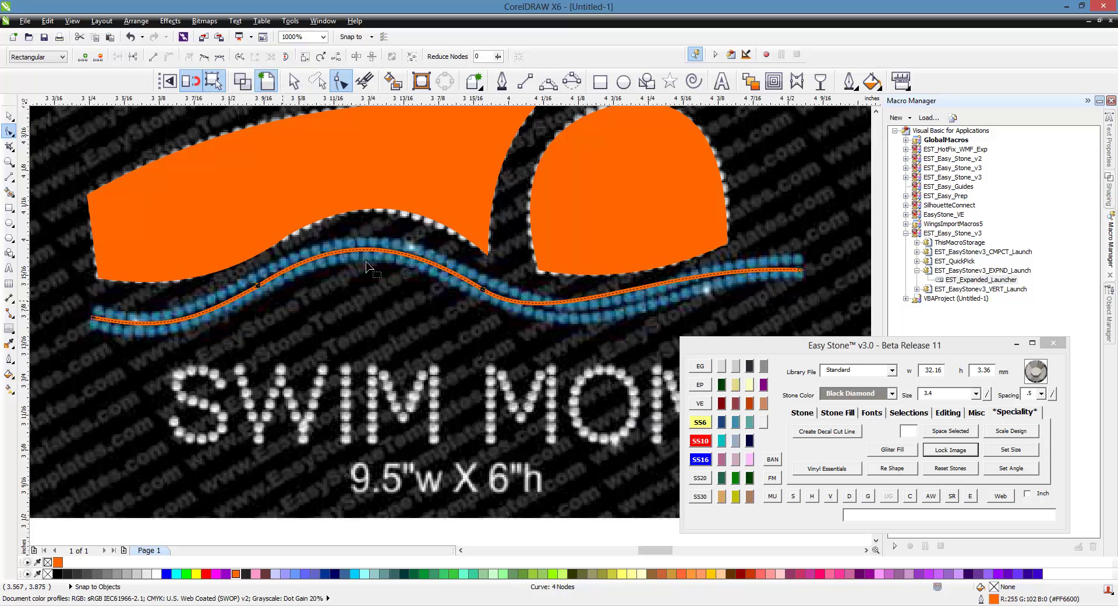
# - Adjust the falling-side node's outgoing handle and the end node's handle so the last section follows the second dip of stones
pyautogui.scroll(-1, 318, 305)
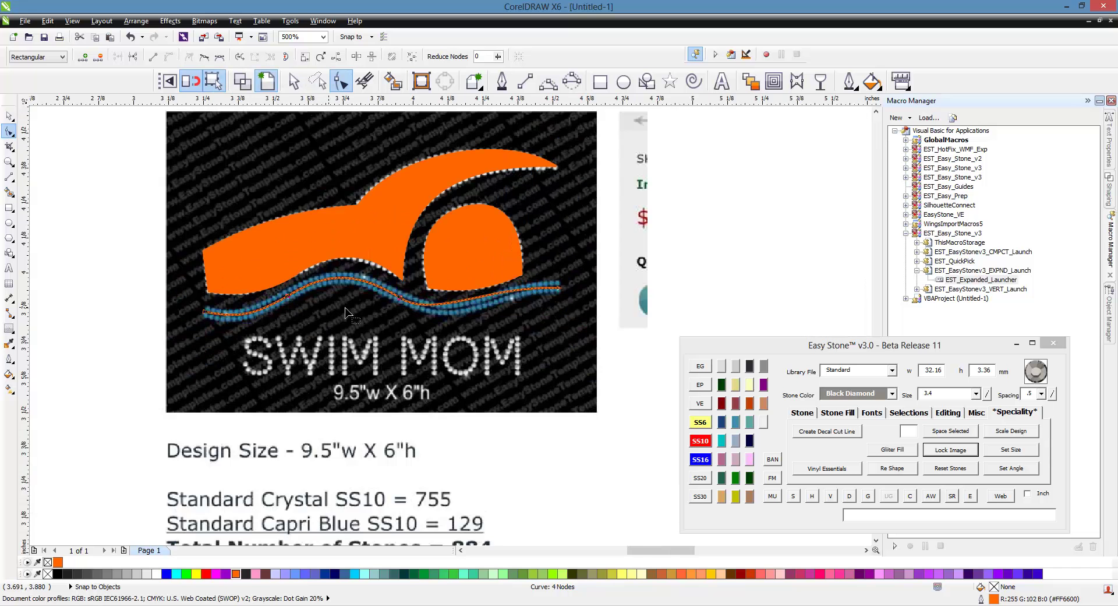
pyautogui.scroll(1, 422, 281)
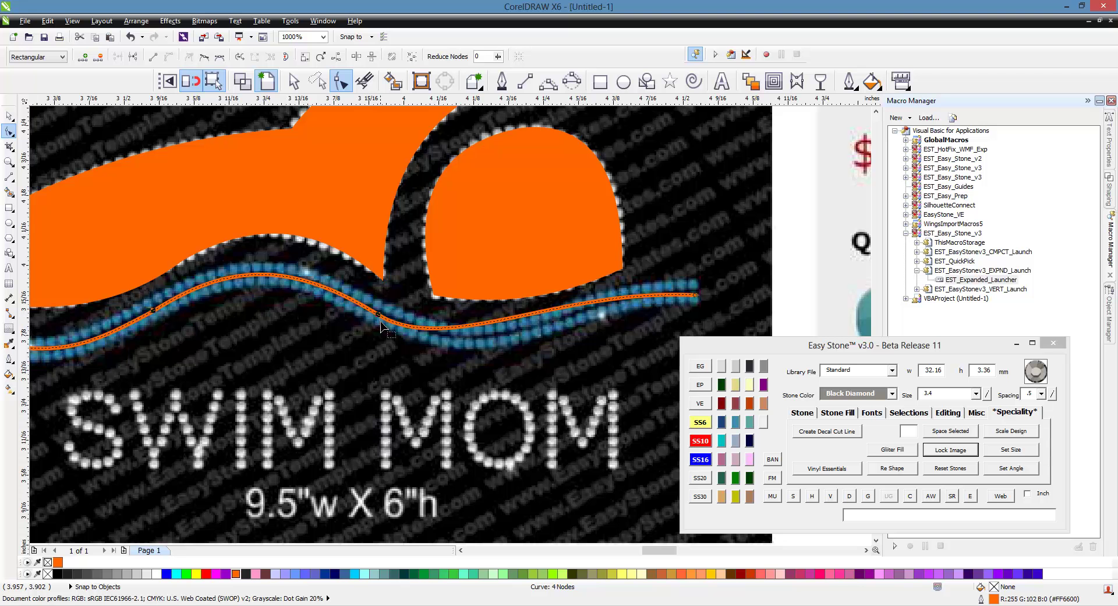
pyautogui.click(697, 296)
pyautogui.moveTo(445, 357); pyautogui.dragTo(515, 374)
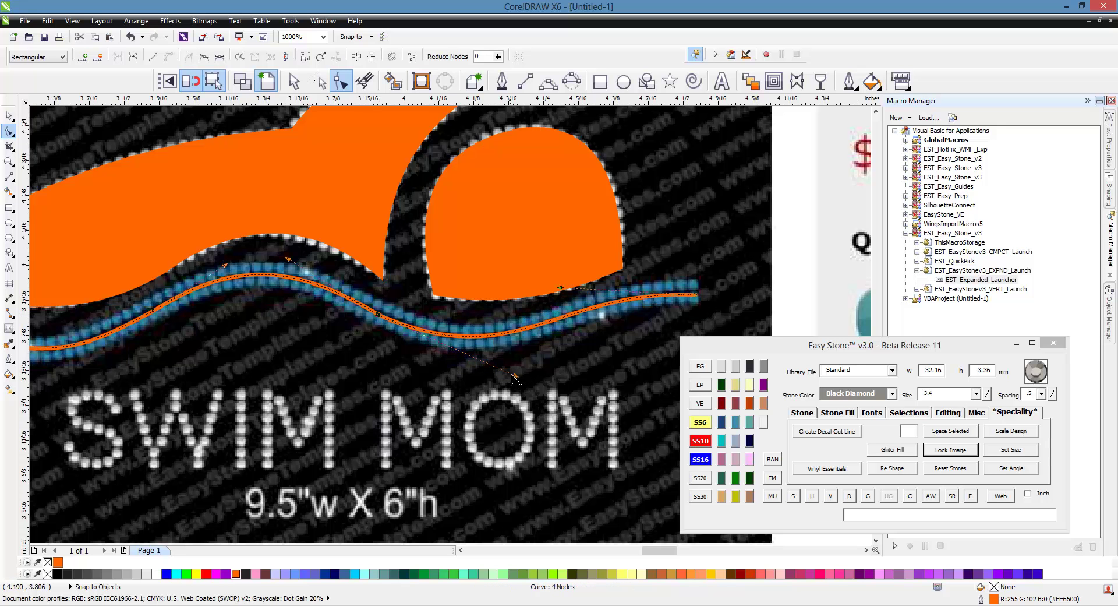
pyautogui.moveTo(562, 293)
pyautogui.mouseDown()
pyautogui.moveTo(559, 240)
pyautogui.moveTo(544, 264)
pyautogui.moveTo(552, 297)
pyautogui.mouseUp()
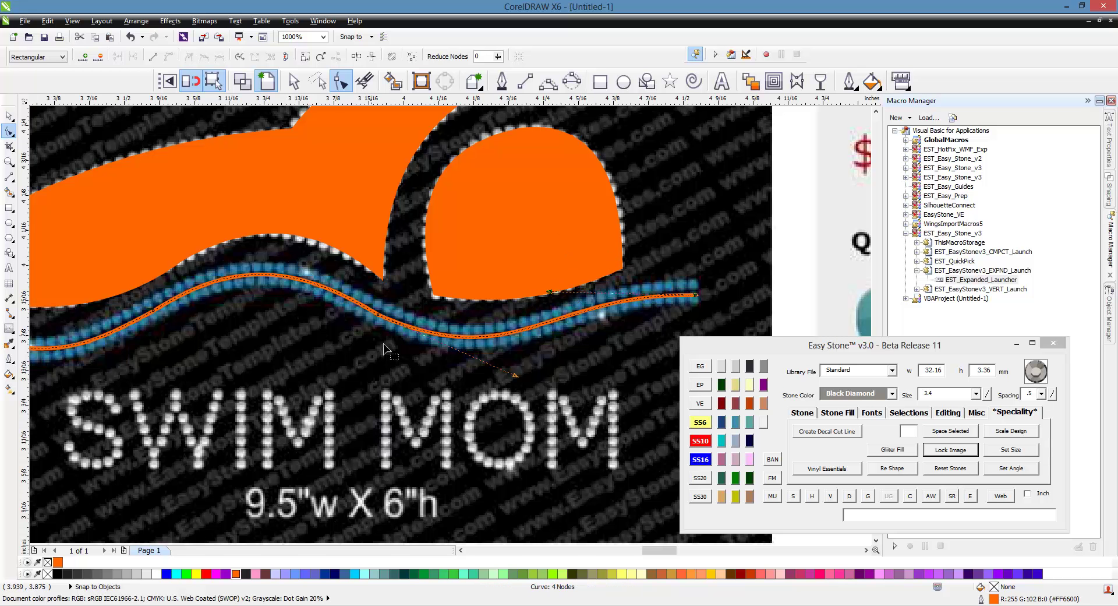
# - Select the two orange shapes and the wave curve together and place a copy of them on the blank area beside the screenshot
pyautogui.scroll(-1, 425, 322)
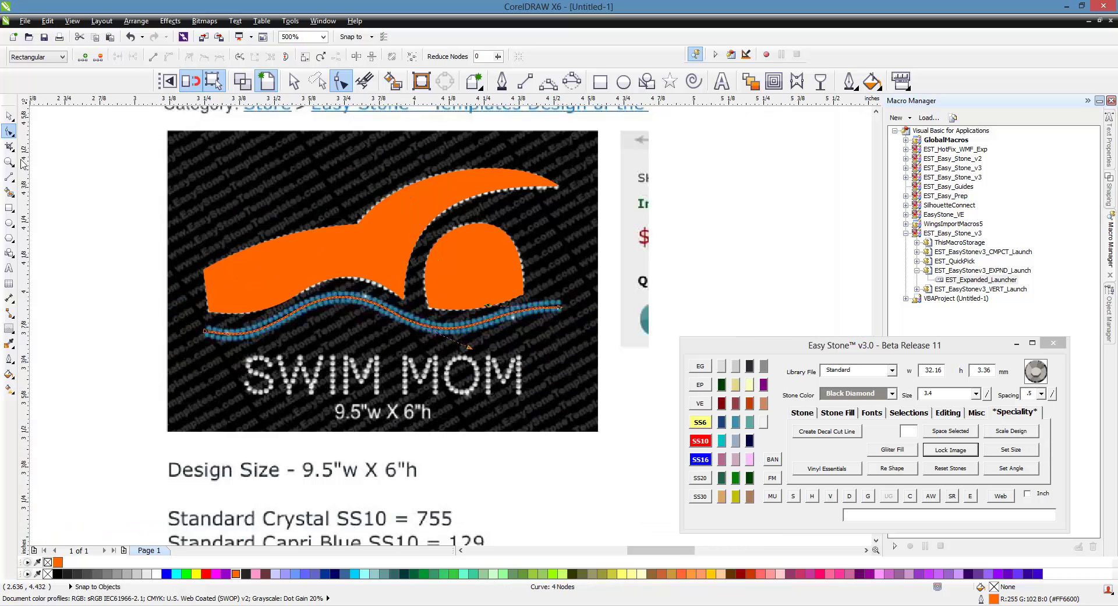
pyautogui.click(9, 116)
pyautogui.click(97, 232)
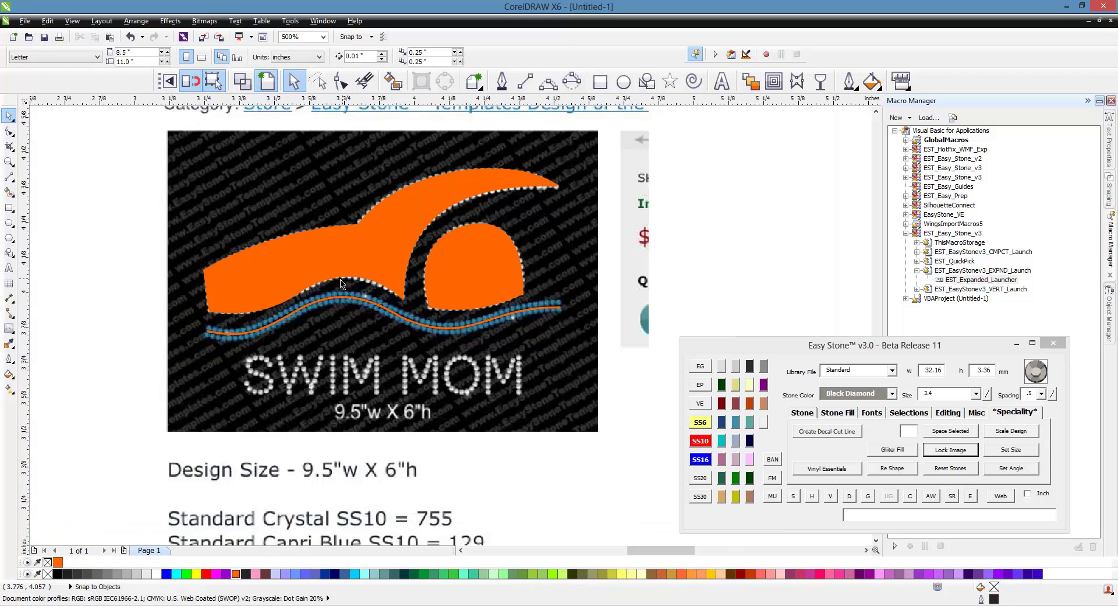
pyautogui.scroll(-1, 340, 284)
pyautogui.moveTo(192, 199); pyautogui.dragTo(481, 337)
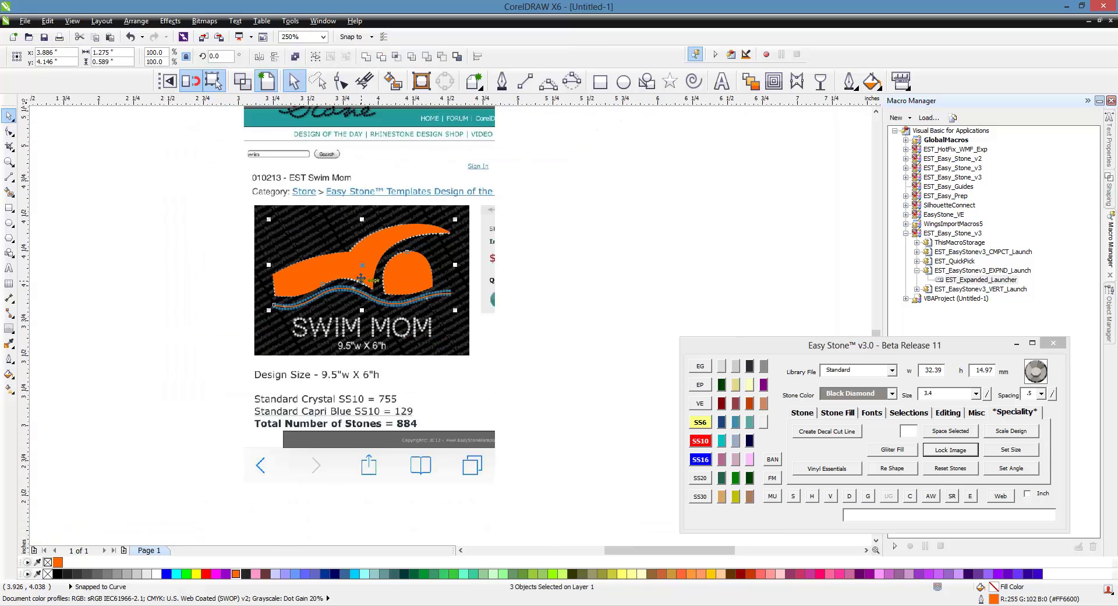
pyautogui.moveTo(328, 277); pyautogui.dragTo(613, 266)
pyautogui.click(768, 245)
pyautogui.scroll(1, 761, 252)
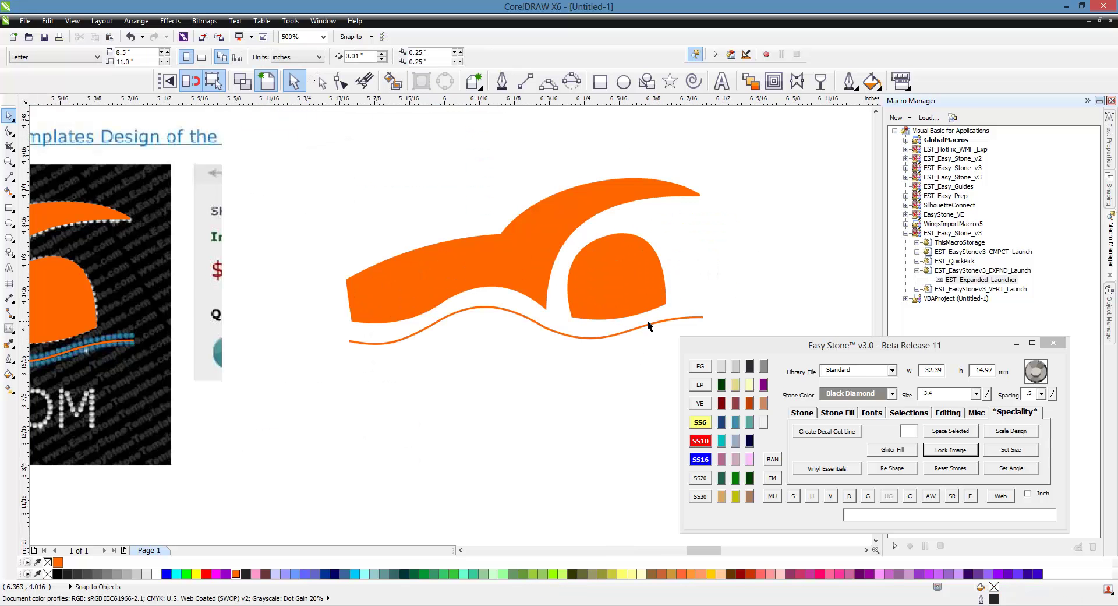
# - Convert both inner nodes of the copied wave curve to smooth nodes
pyautogui.scroll(1, 649, 322)
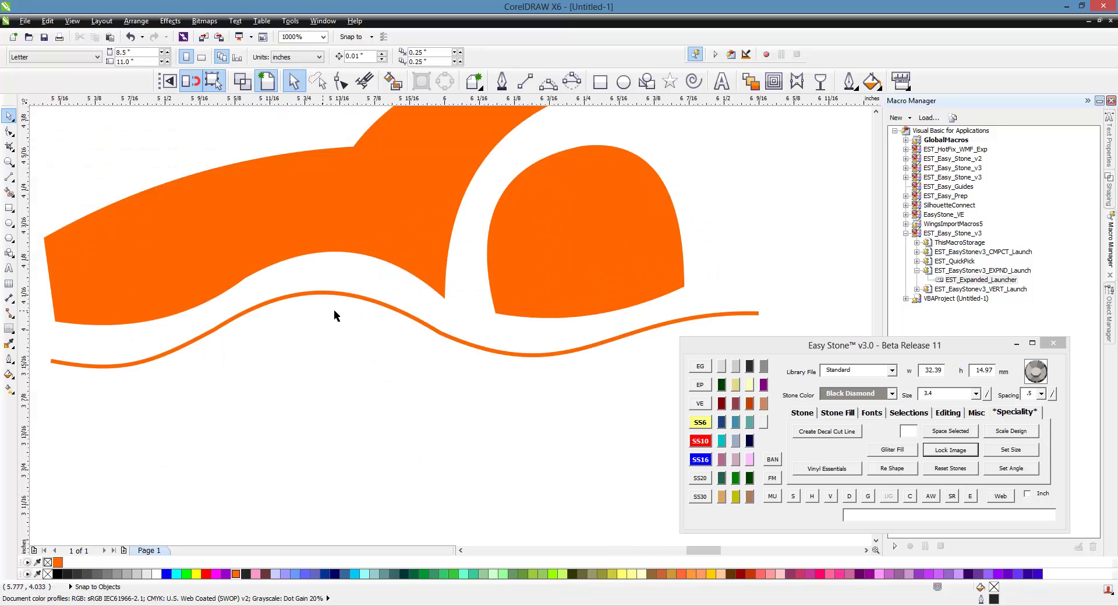
pyautogui.click(453, 342)
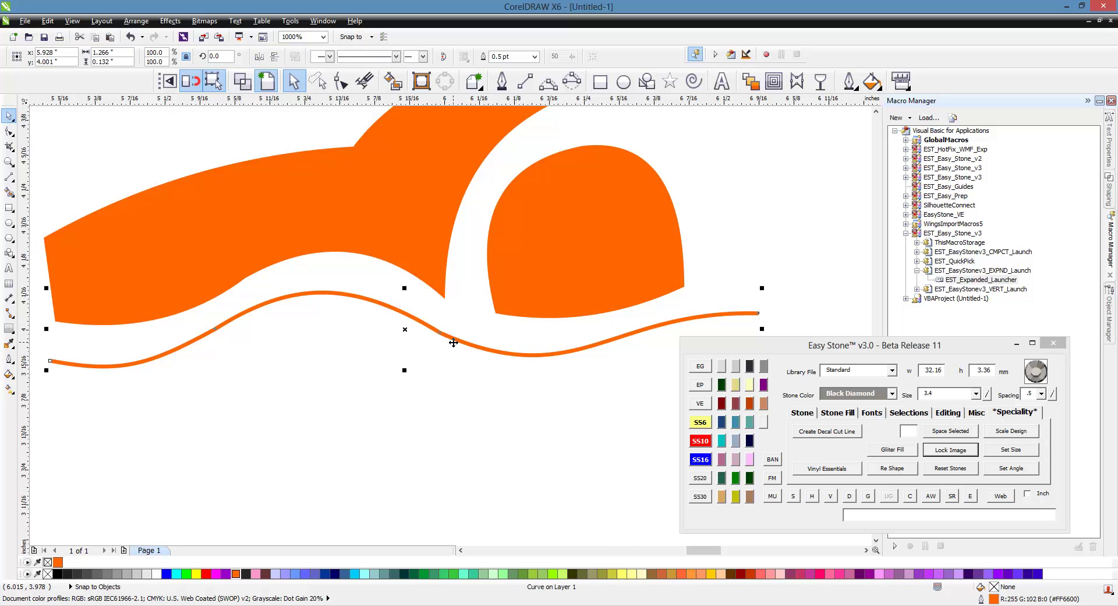
pyautogui.press('F10')
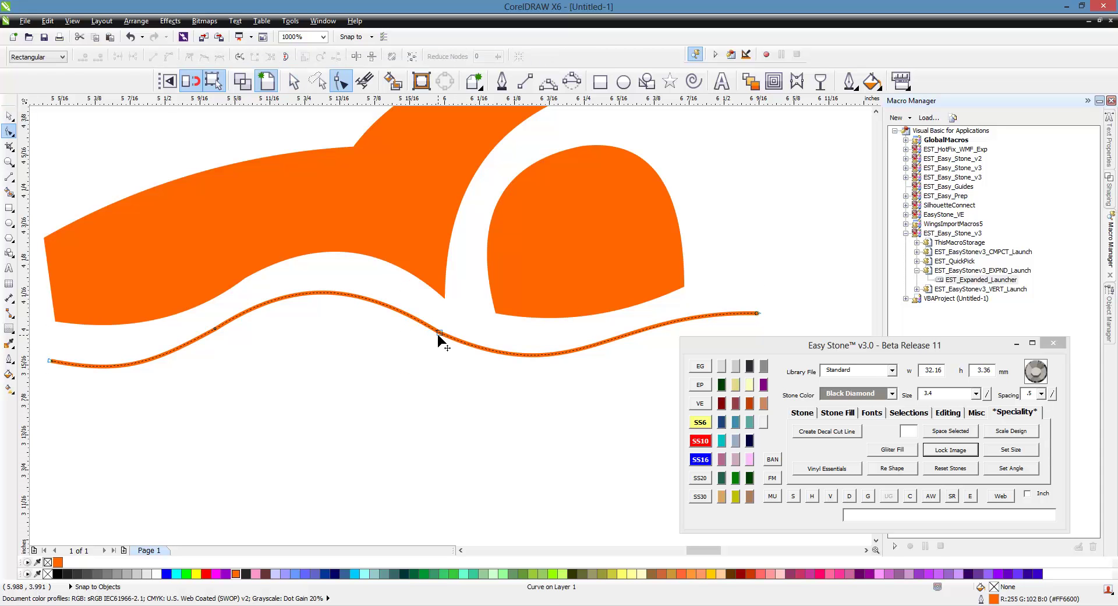
pyautogui.click(438, 335)
pyautogui.rightClick(439, 334)
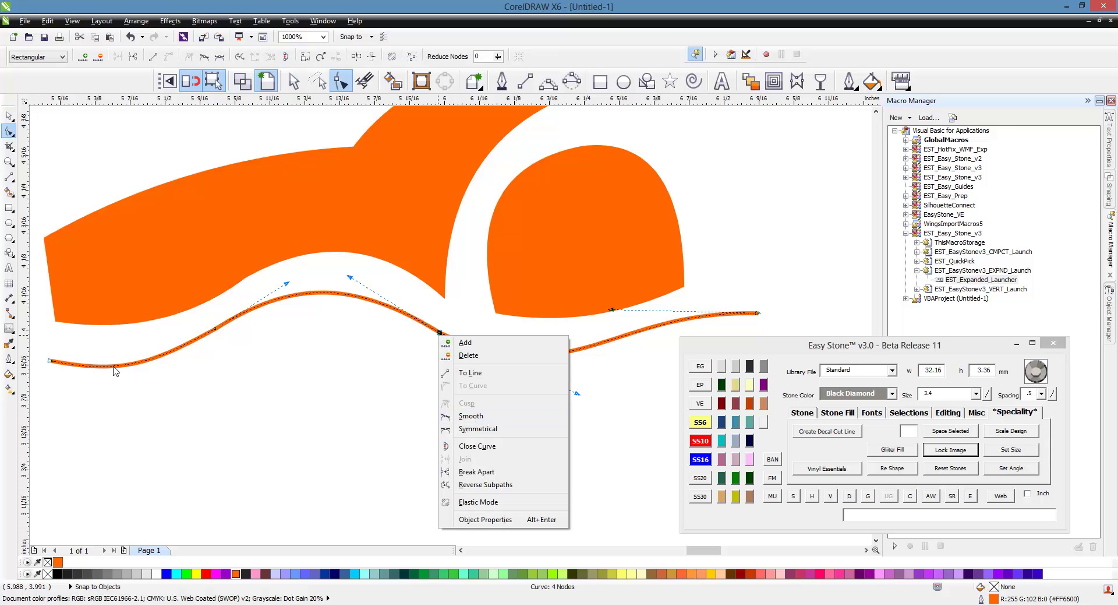
pyautogui.click(482, 418)
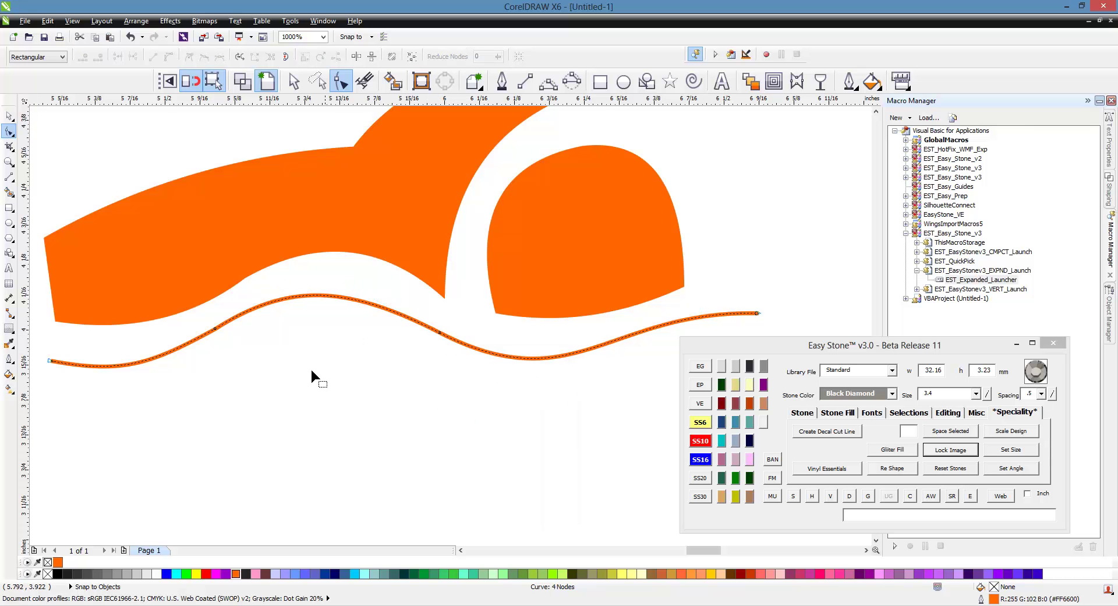
pyautogui.click(215, 329)
pyautogui.rightClick(216, 330)
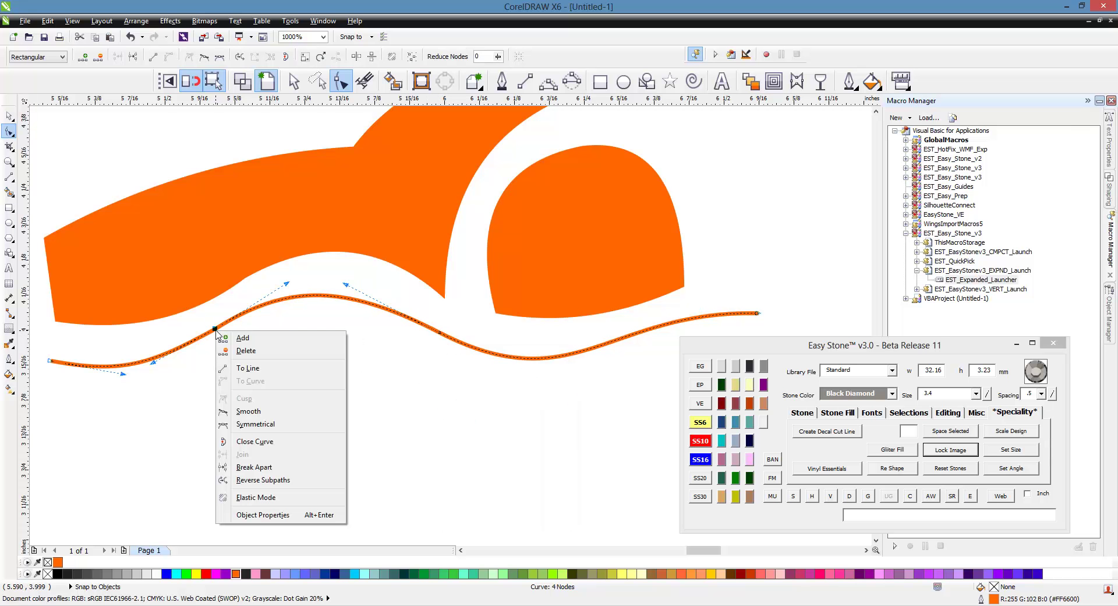
pyautogui.click(255, 412)
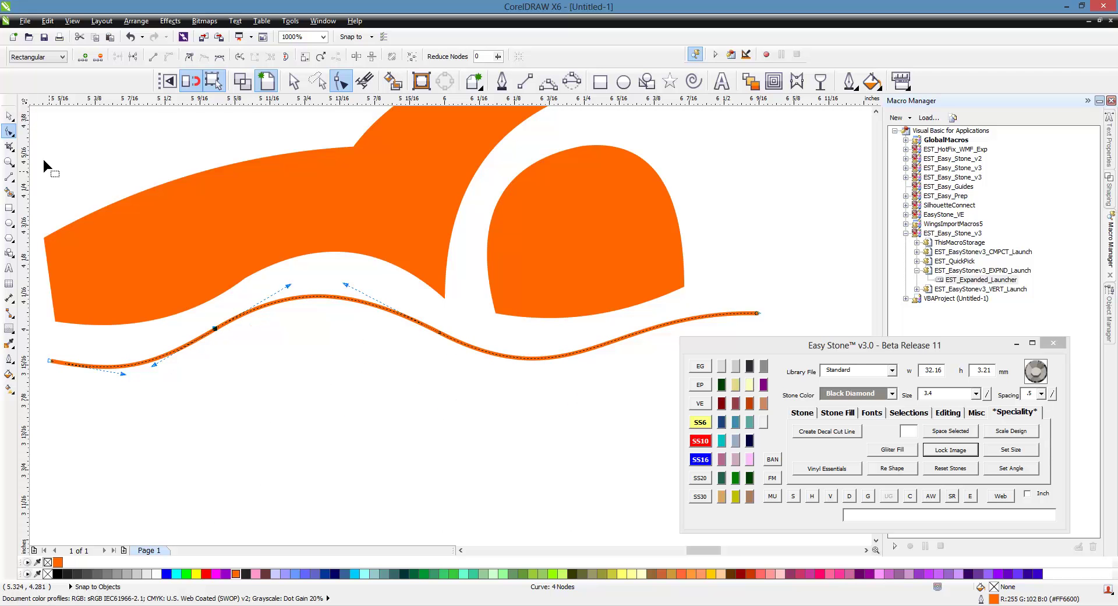
pyautogui.click(9, 116)
pyautogui.click(252, 368)
# - Convert the node on the lower edge of the copied arm shape, where its curve changes direction, to a smooth node
pyautogui.scroll(-2, 285, 335)
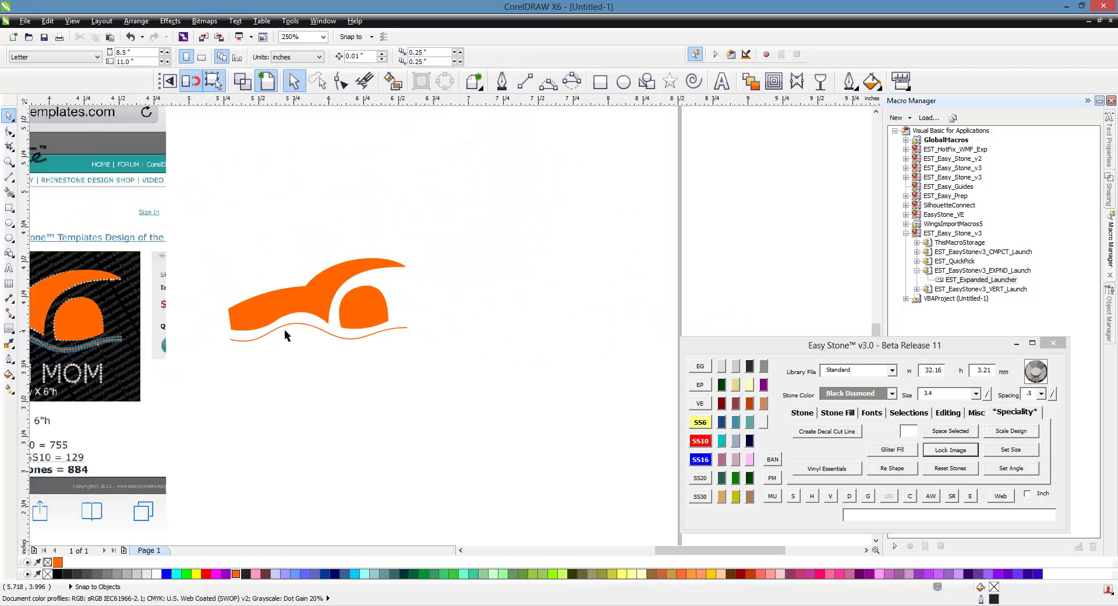
pyautogui.scroll(1, 285, 330)
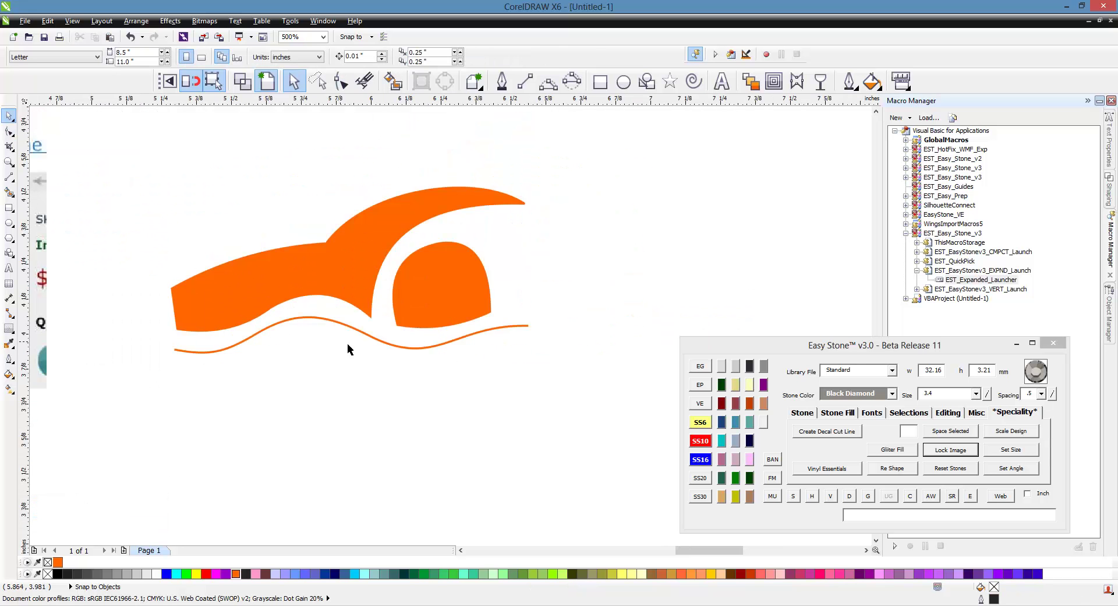
pyautogui.scroll(1, 246, 286)
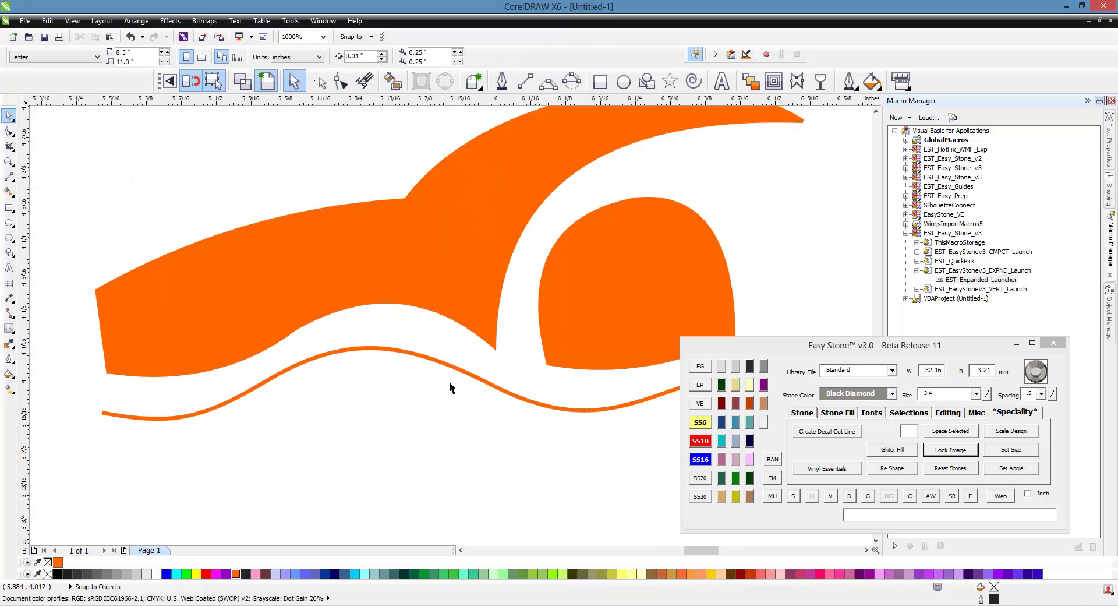
pyautogui.scroll(-1, 295, 290)
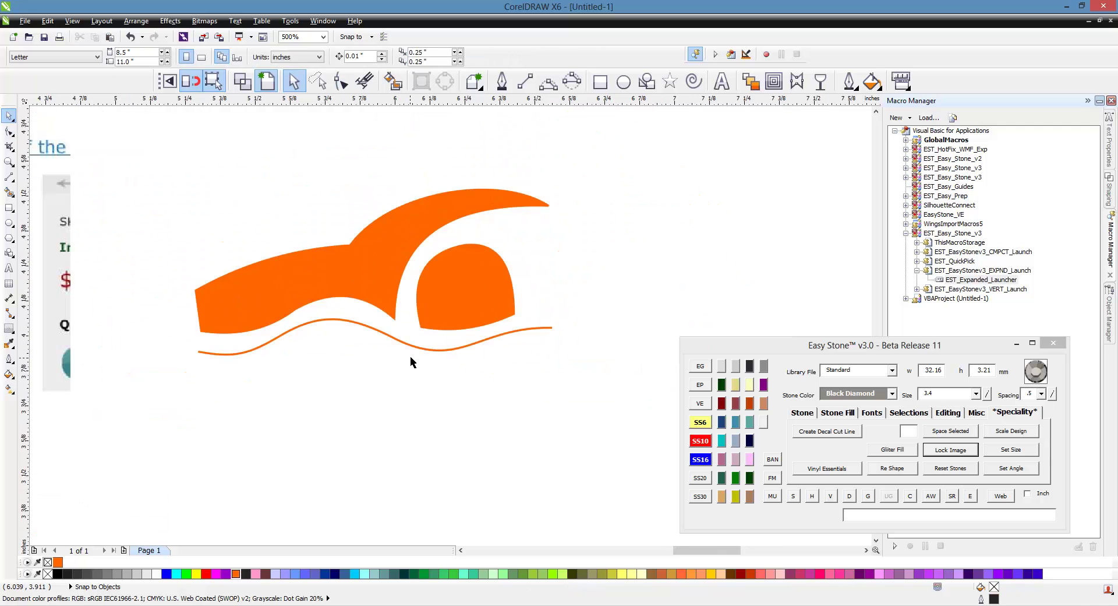
pyautogui.scroll(1, 247, 295)
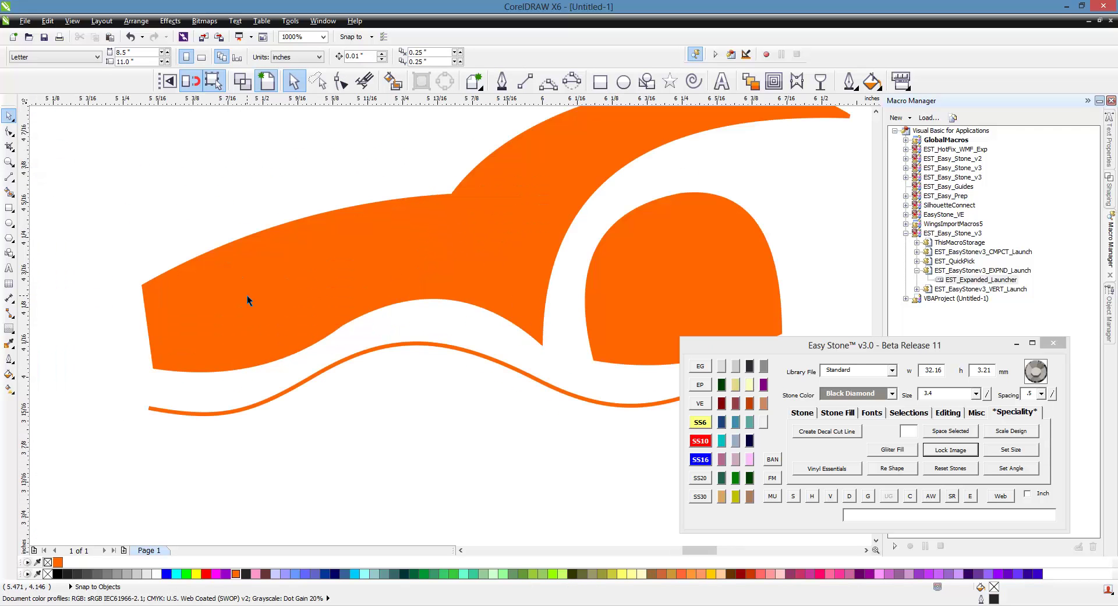
pyautogui.doubleClick(281, 296)
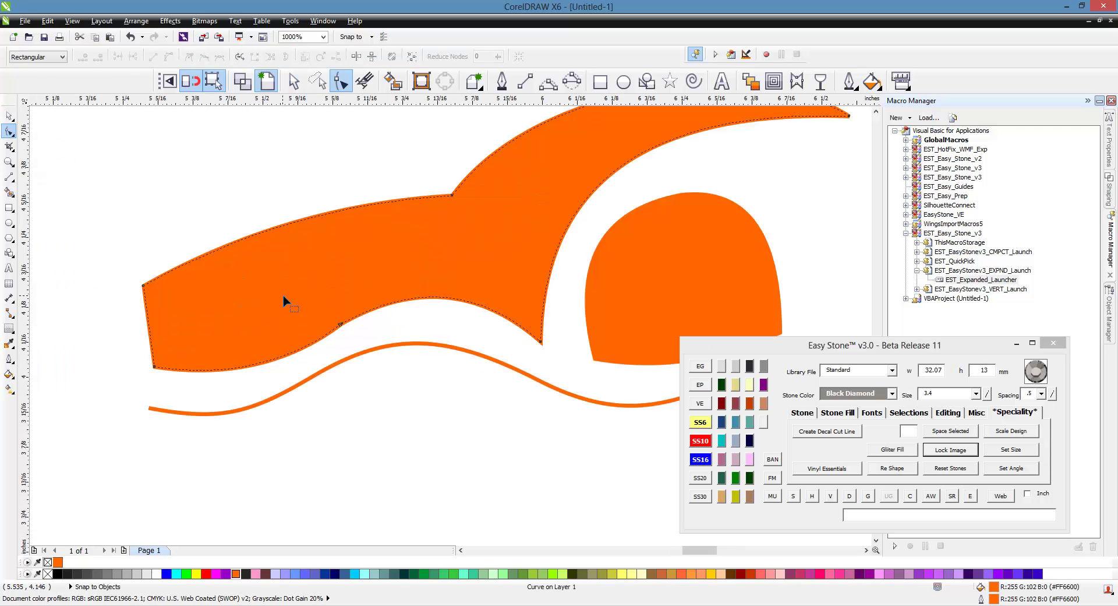
pyautogui.rightClick(342, 327)
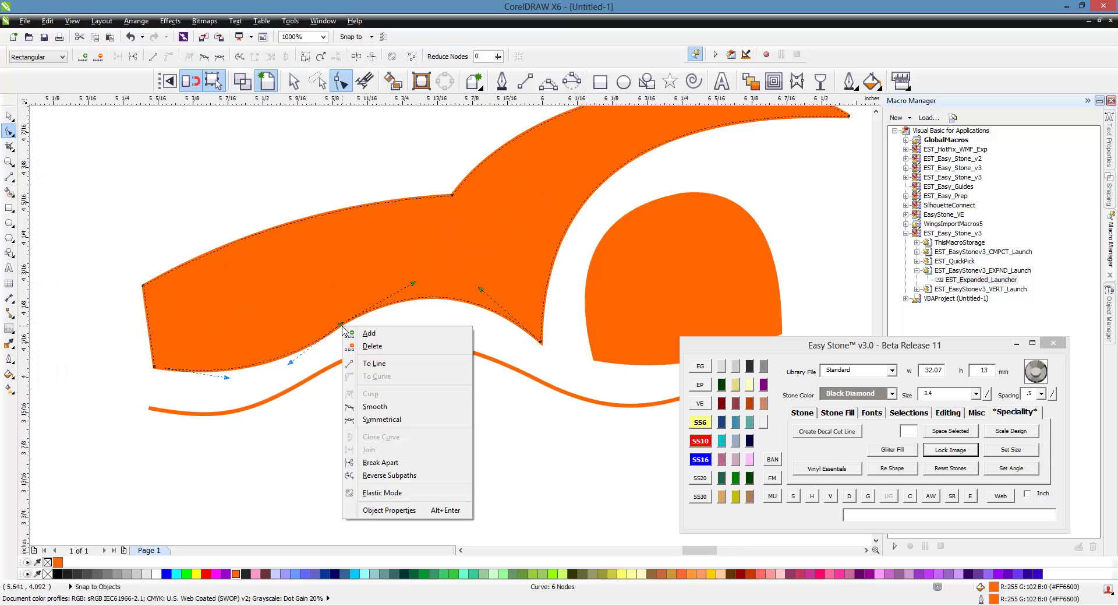
pyautogui.click(389, 407)
# - Convert the top node of the copied head shape to a smooth node
pyautogui.scroll(-1, 308, 379)
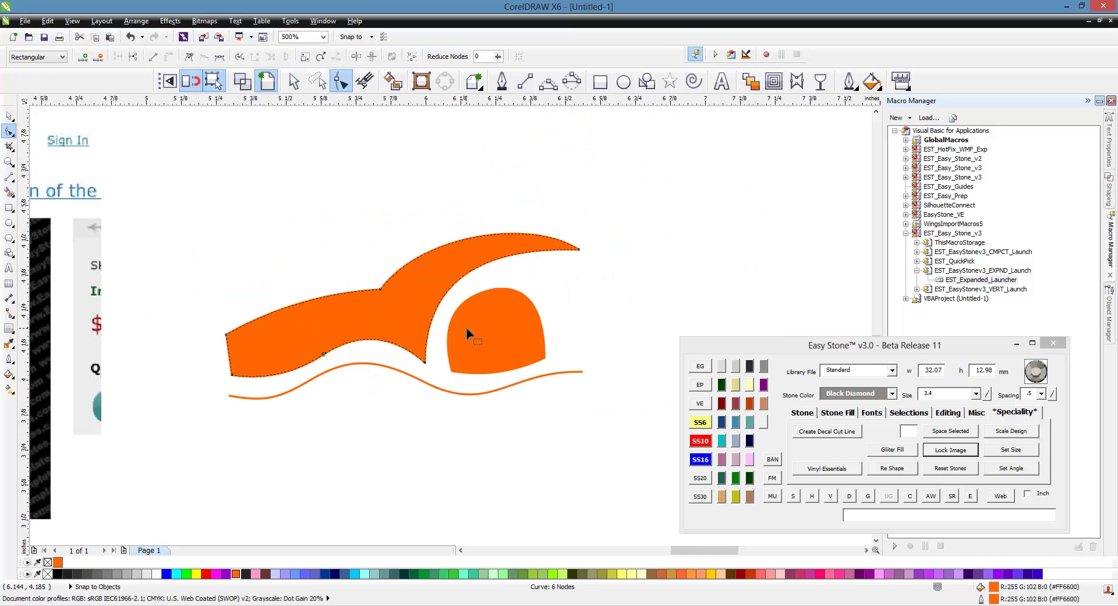
pyautogui.click(489, 317)
pyautogui.rightClick(497, 290)
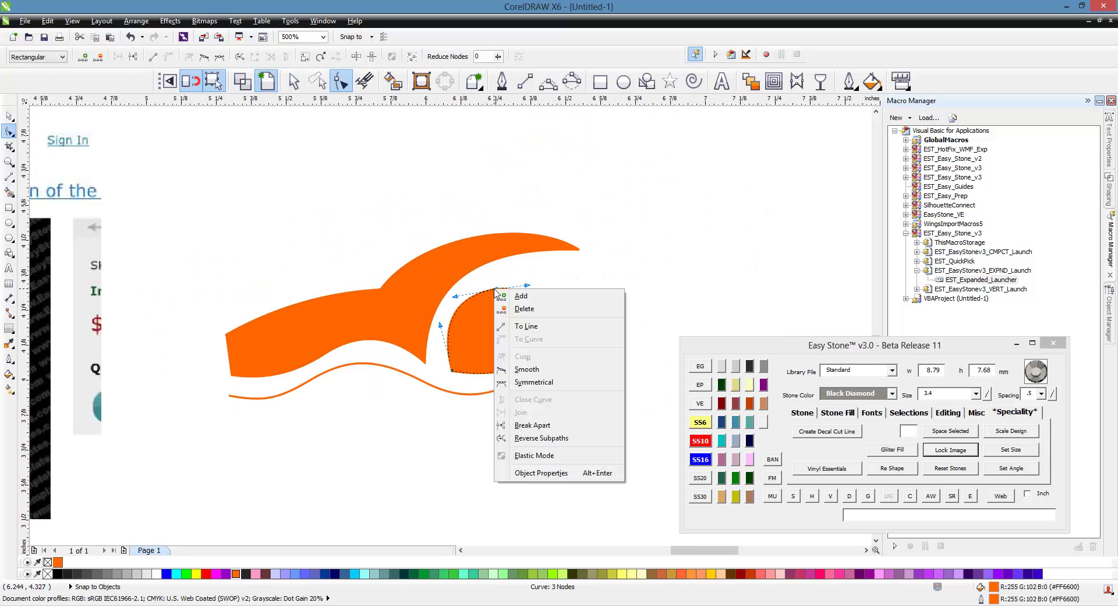
pyautogui.click(520, 373)
# - Add a node on each side of the head shape's dome and delete its top node to round the outline
pyautogui.scroll(1, 477, 293)
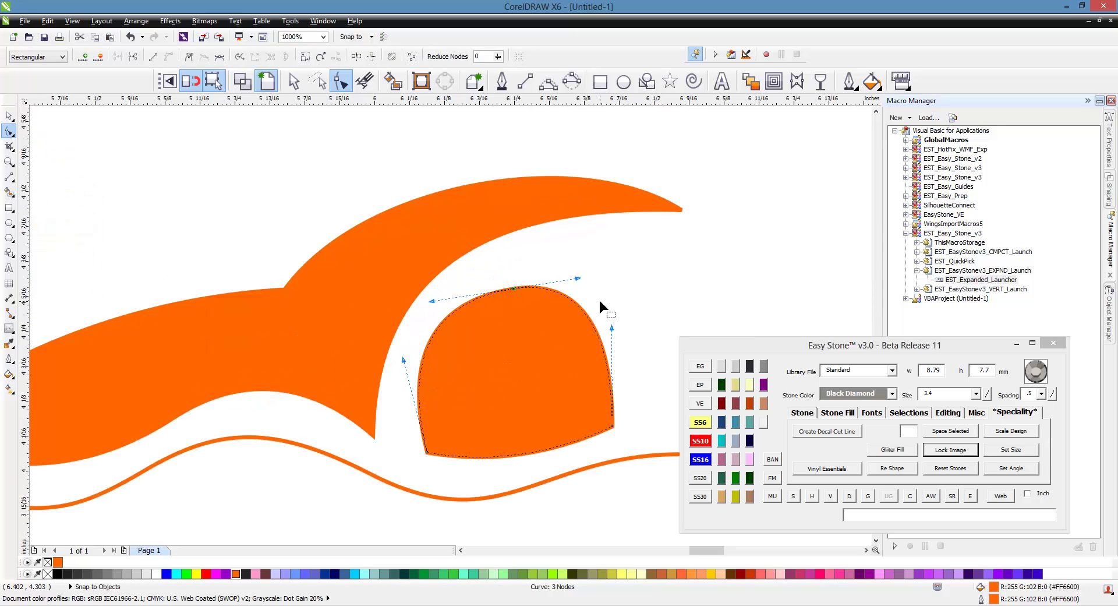
pyautogui.click(599, 298)
pyautogui.scroll(1, 590, 342)
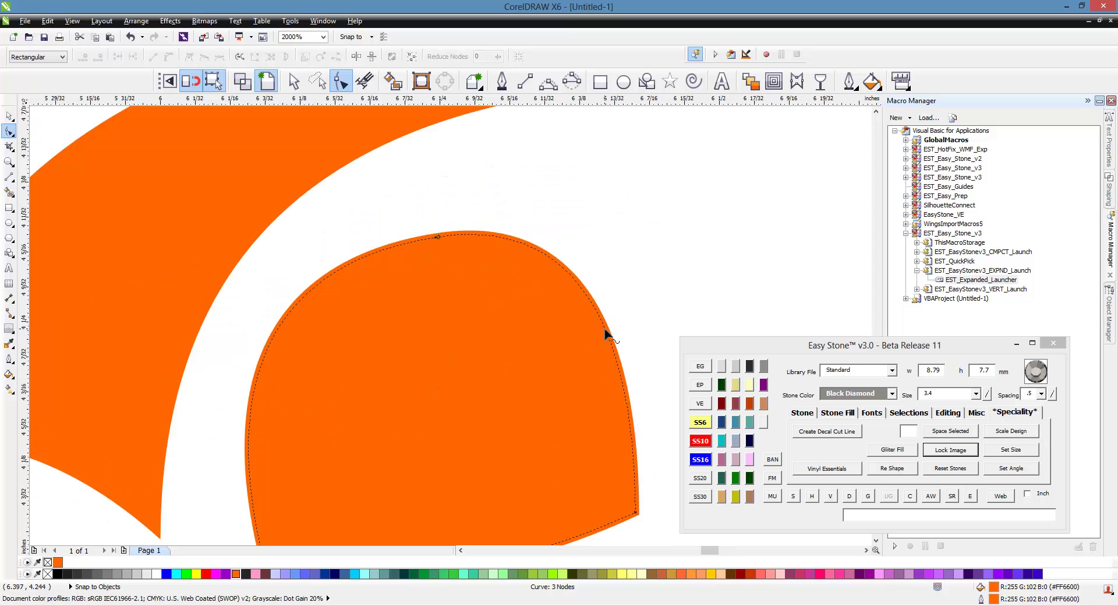
pyautogui.doubleClick(606, 333)
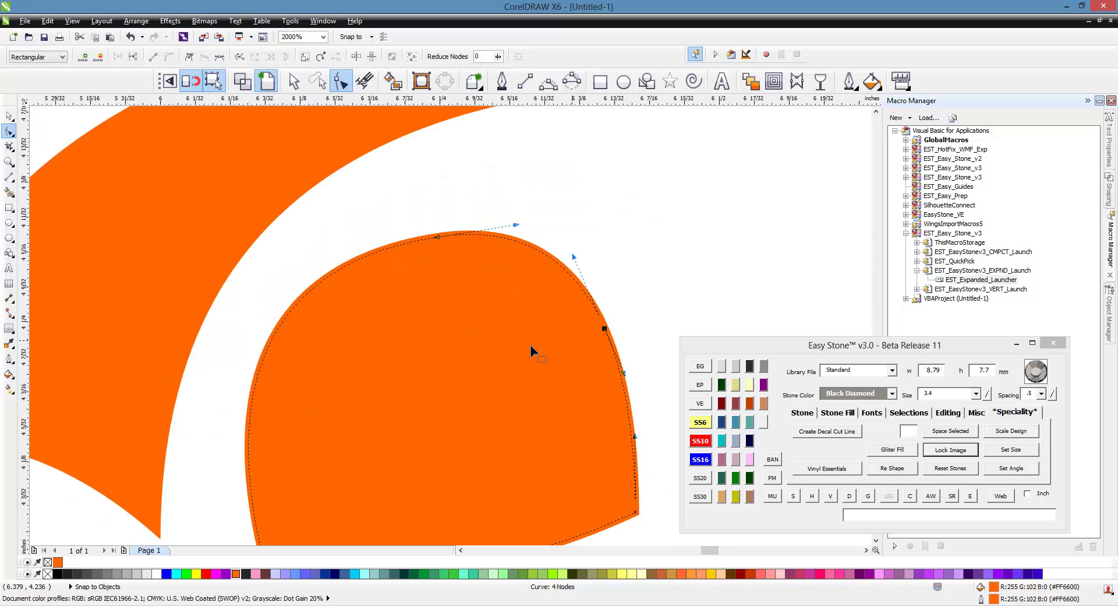
pyautogui.doubleClick(260, 373)
pyautogui.doubleClick(436, 238)
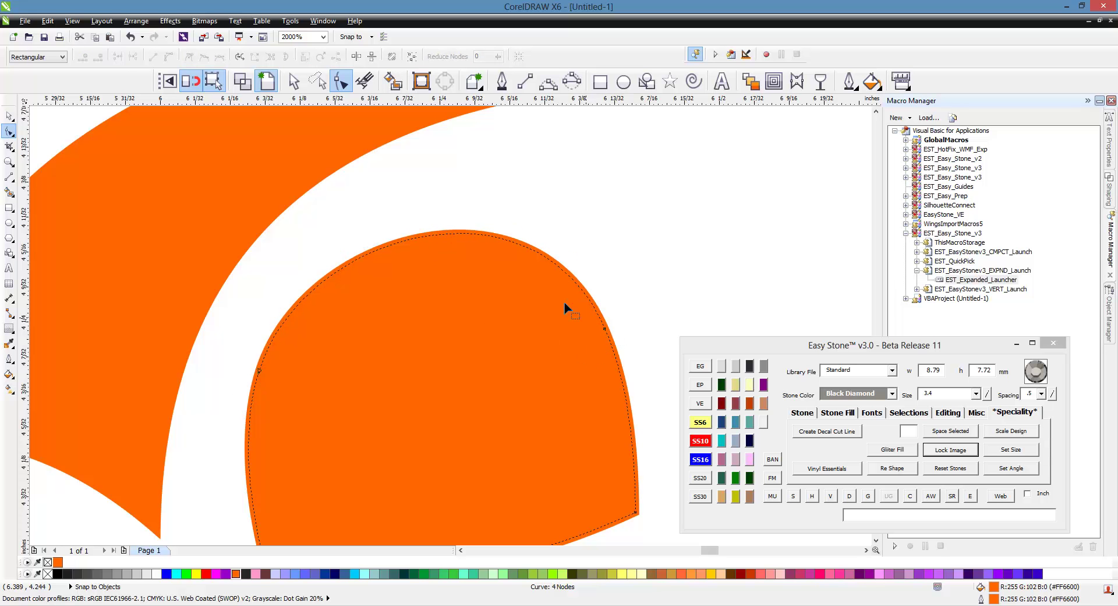
# - Remove the outlines from the copied arm shape and the copied head shape
pyautogui.scroll(-1, 430, 243)
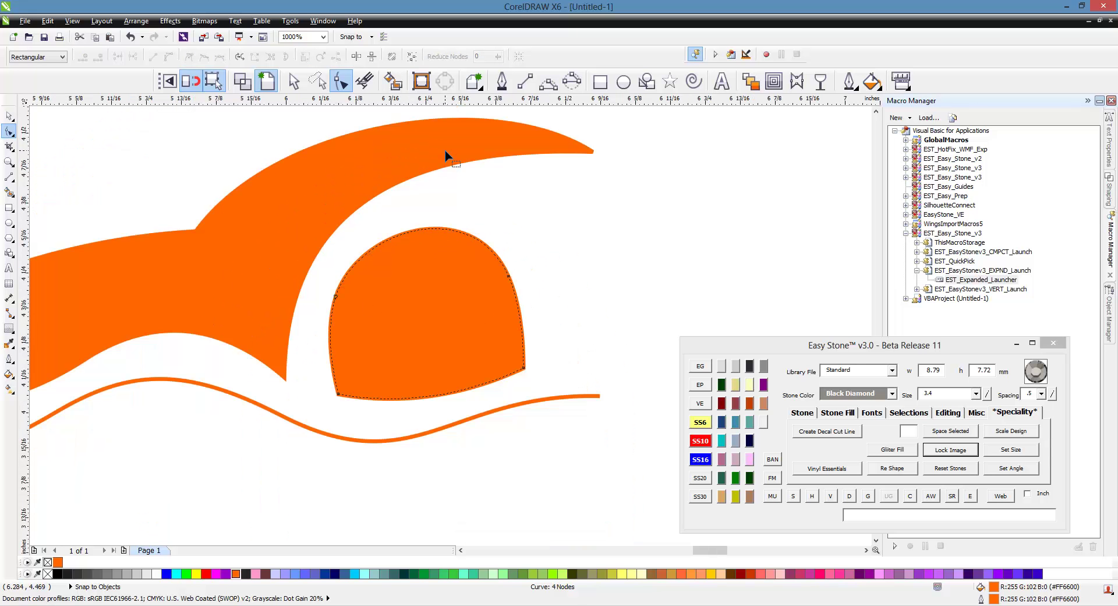
pyautogui.scroll(-1, 556, 210)
pyautogui.click(313, 210)
pyautogui.scroll(1, 299, 262)
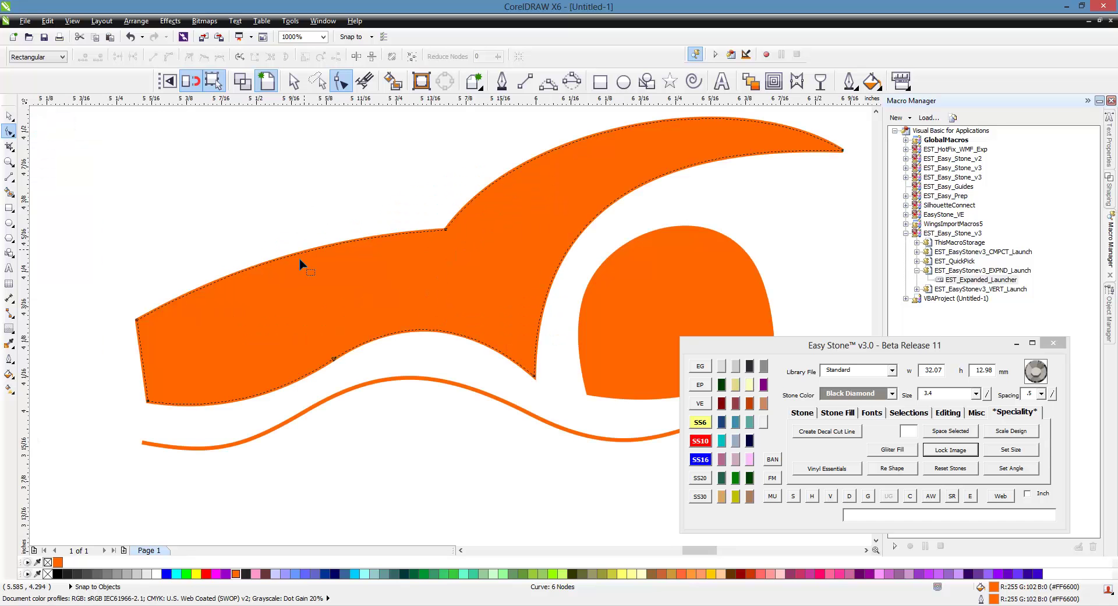
pyautogui.rightClick(48, 574)
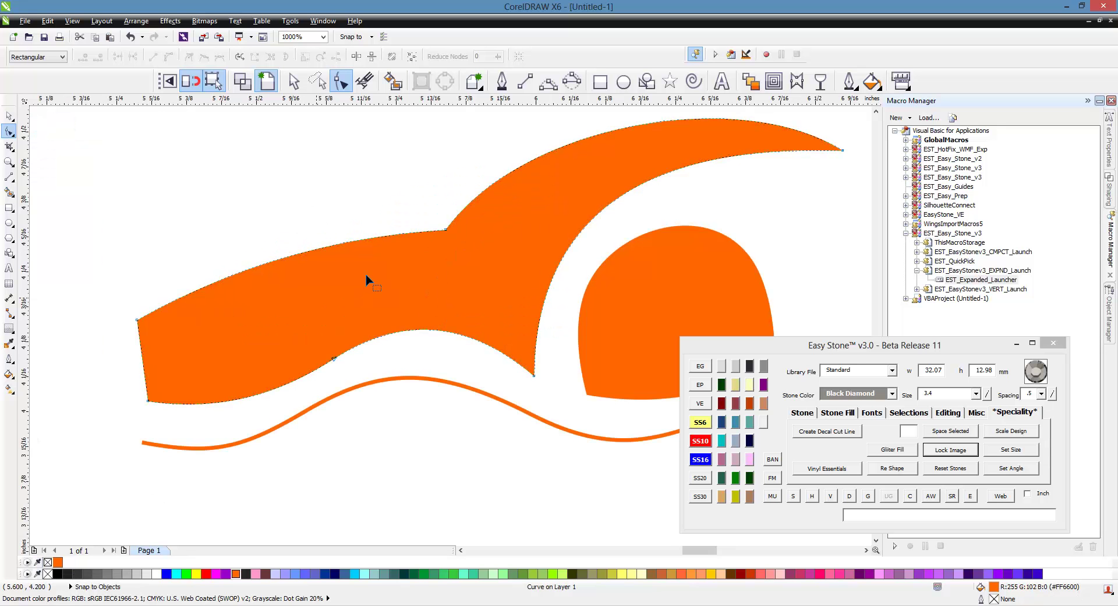
pyautogui.click(652, 306)
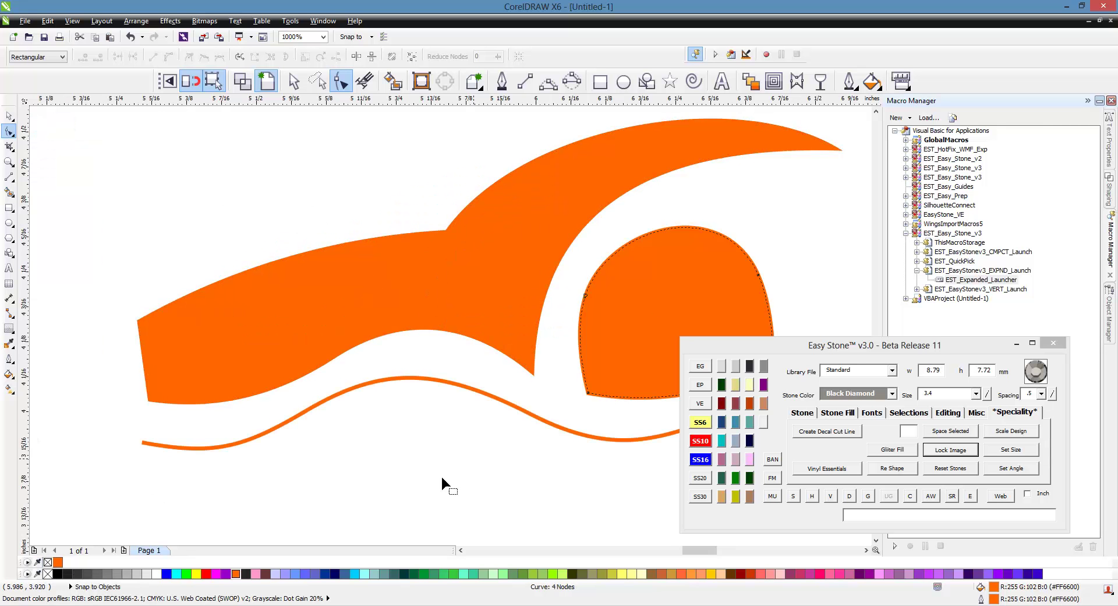
pyautogui.rightClick(47, 563)
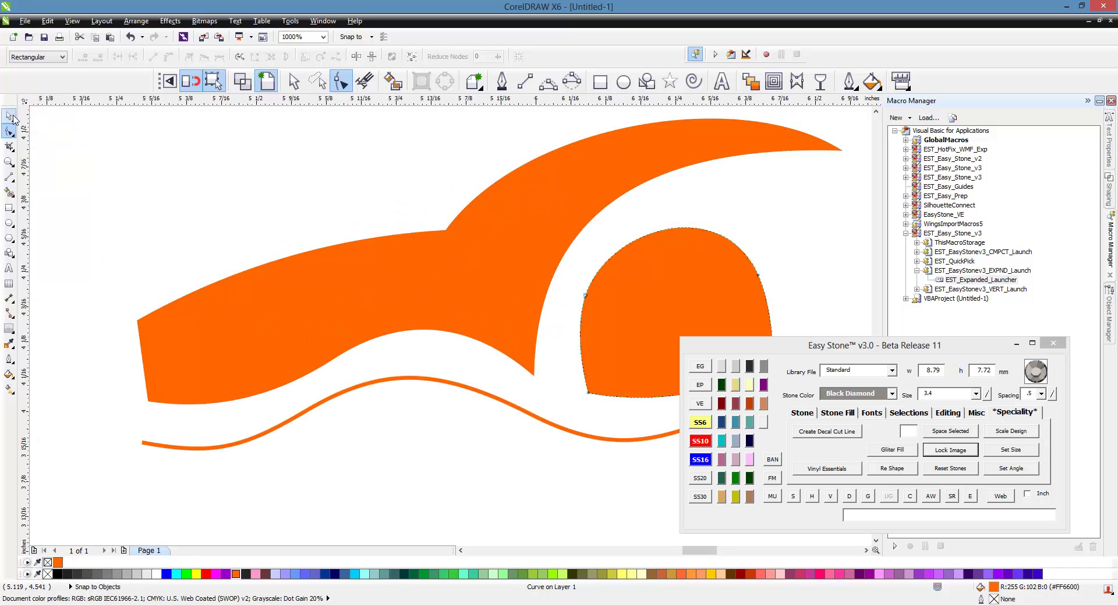
pyautogui.click(10, 116)
pyautogui.press('Escape')
# - Set the outline width of the copied wave curve to 30 pt
pyautogui.scroll(-2, 292, 267)
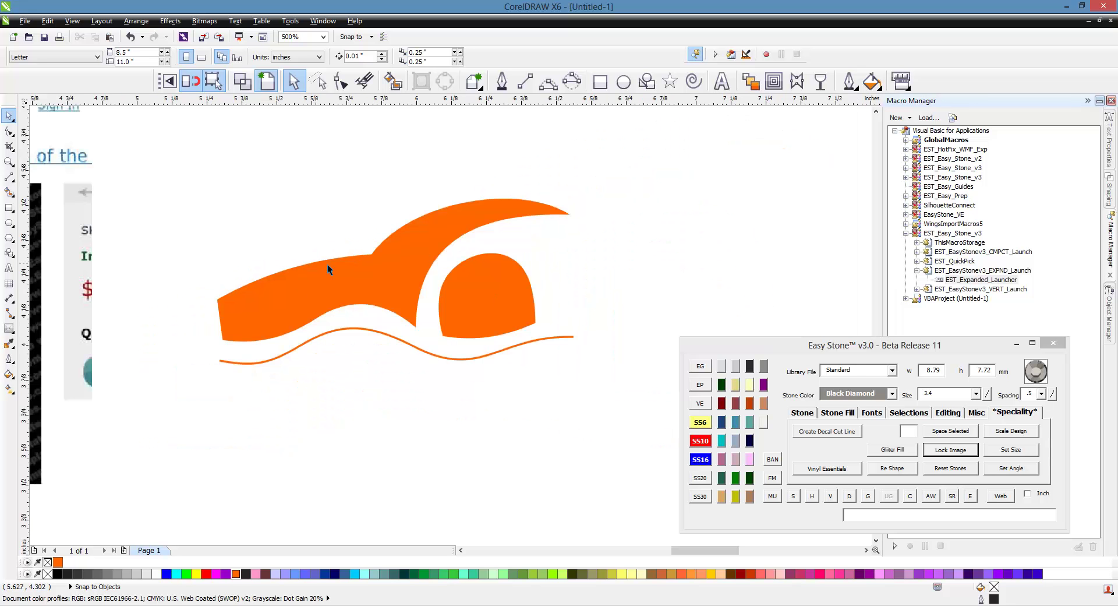
pyautogui.scroll(2, 403, 292)
pyautogui.click(388, 390)
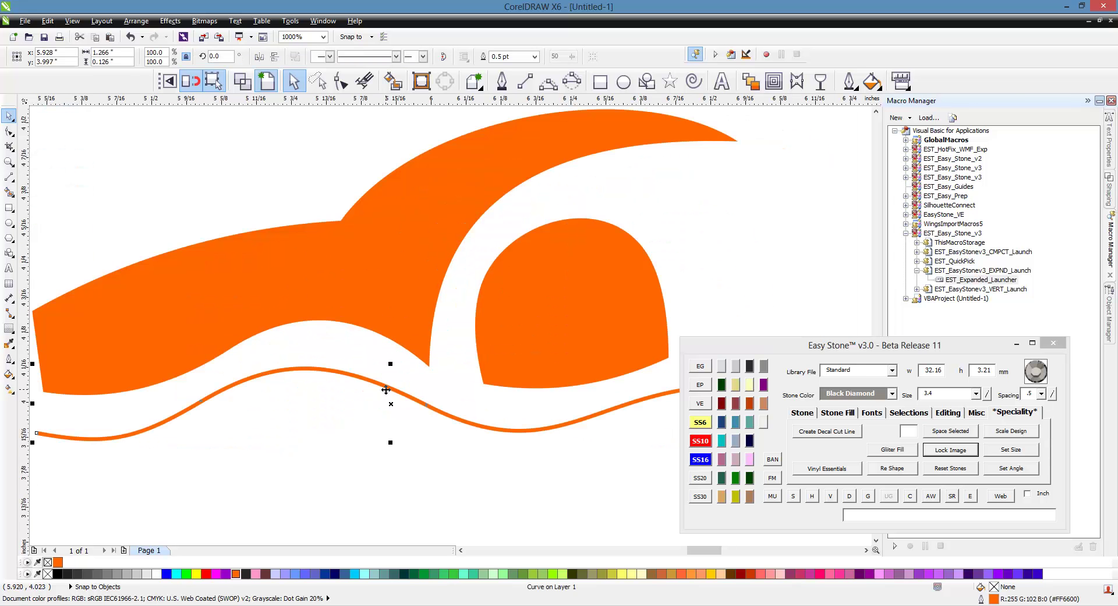
pyautogui.scroll(-2, 321, 350)
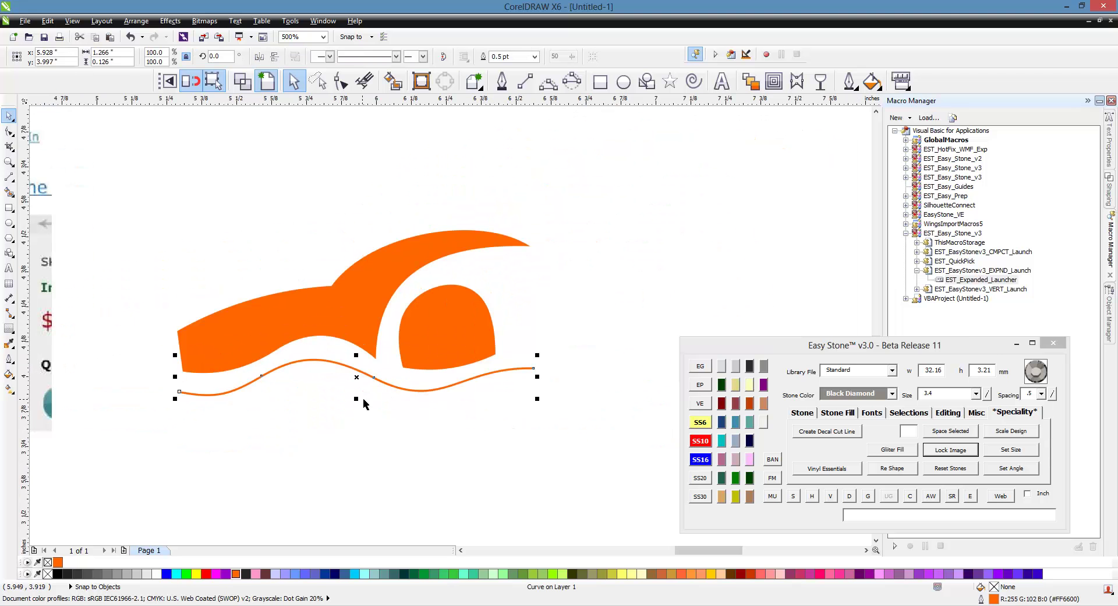
pyautogui.click(847, 84)
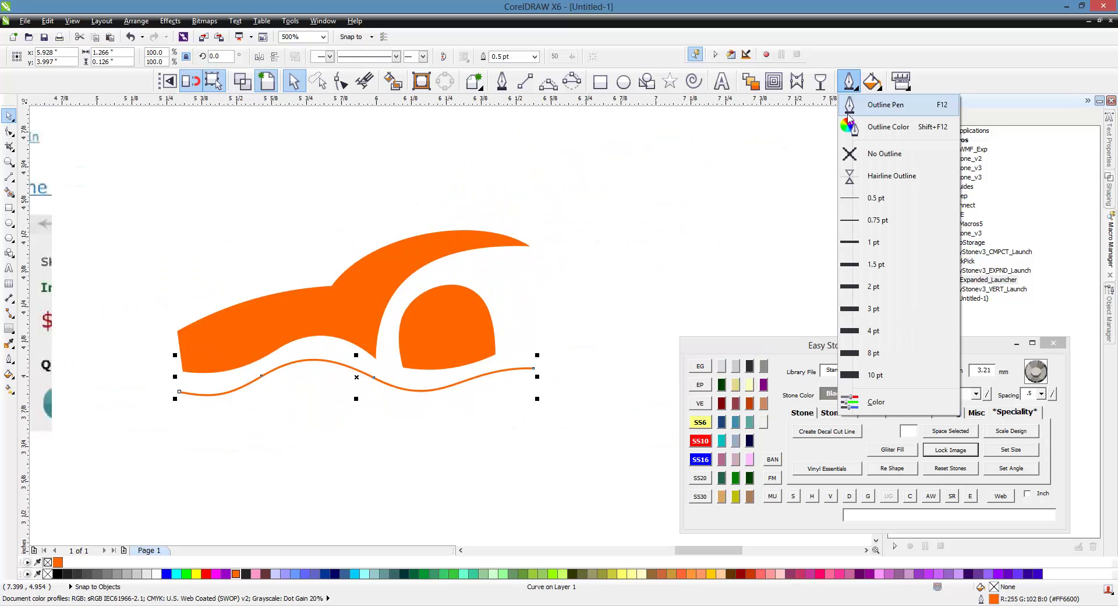
pyautogui.click(852, 119)
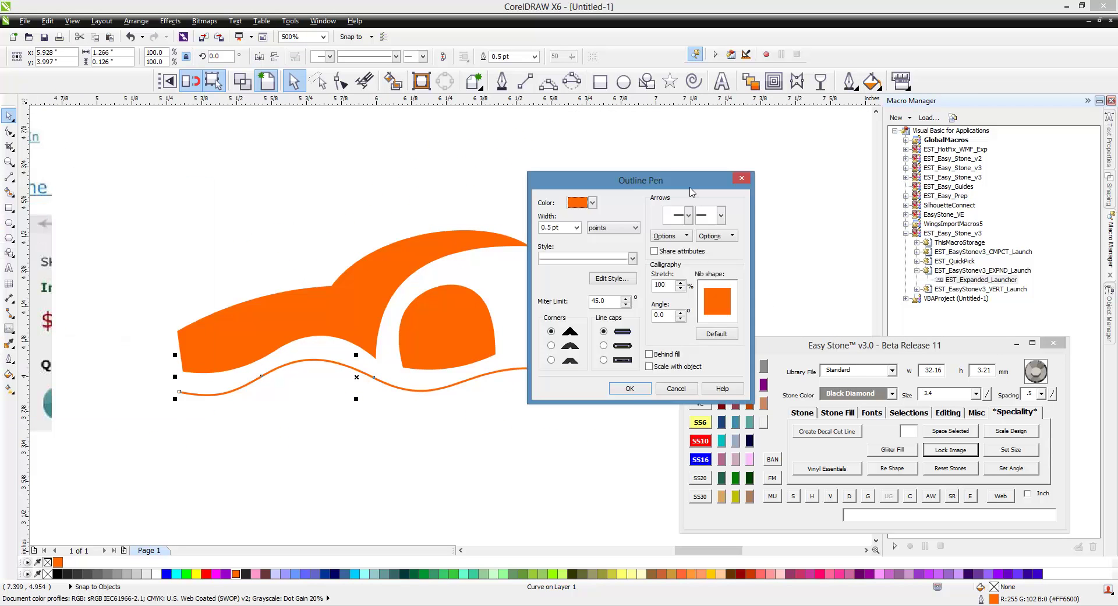
pyautogui.moveTo(641, 182); pyautogui.dragTo(786, 162)
pyautogui.click(710, 206)
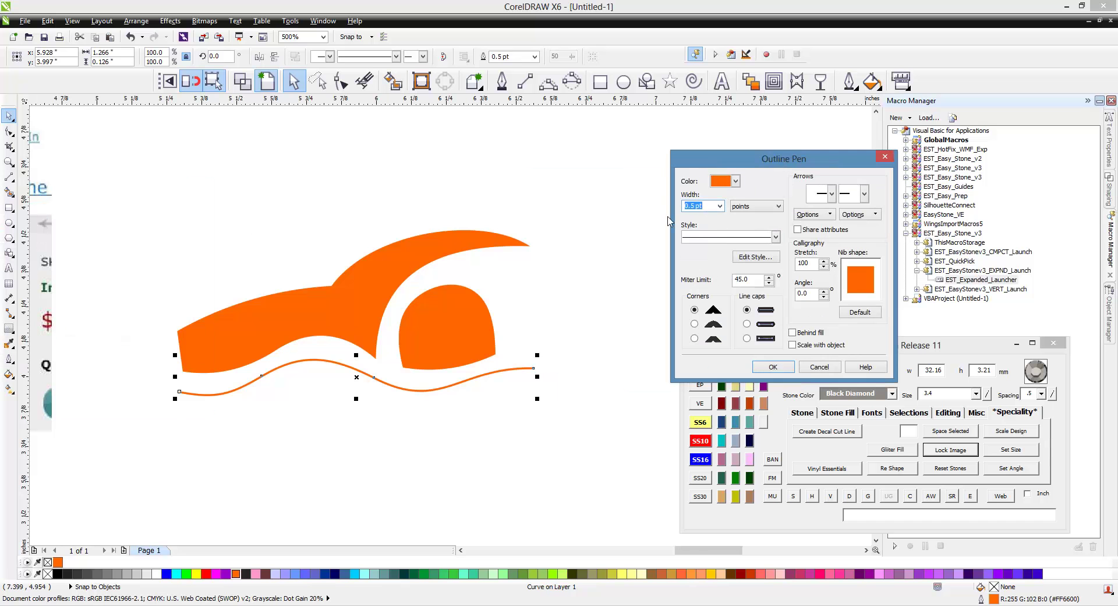
pyautogui.write('30')
pyautogui.click(773, 366)
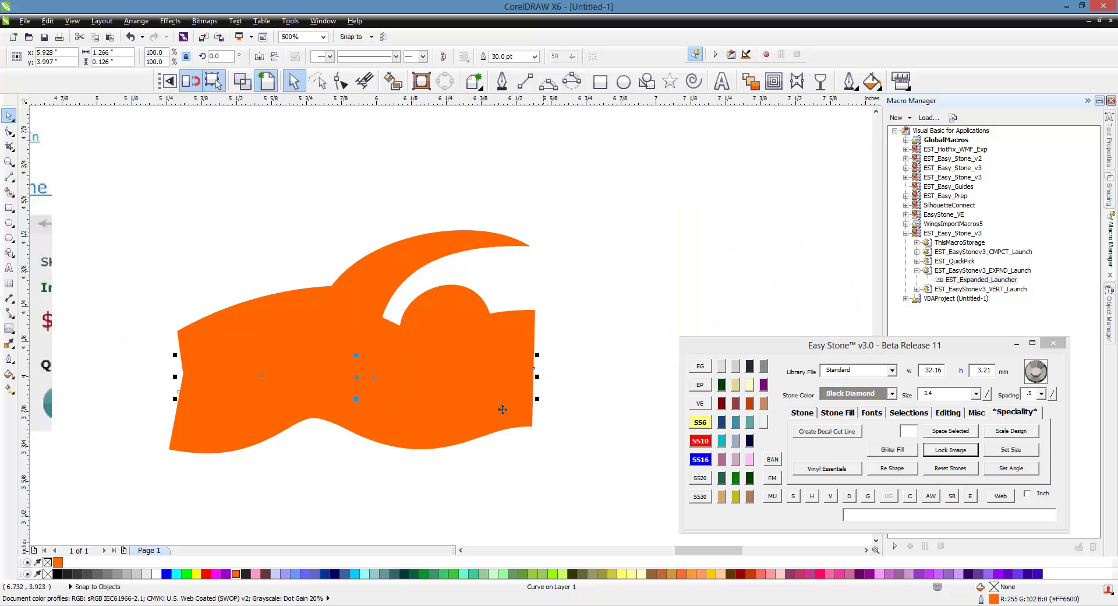
# - Set the wave curve's outline width to 10 pt
pyautogui.click(849, 81)
pyautogui.click(849, 108)
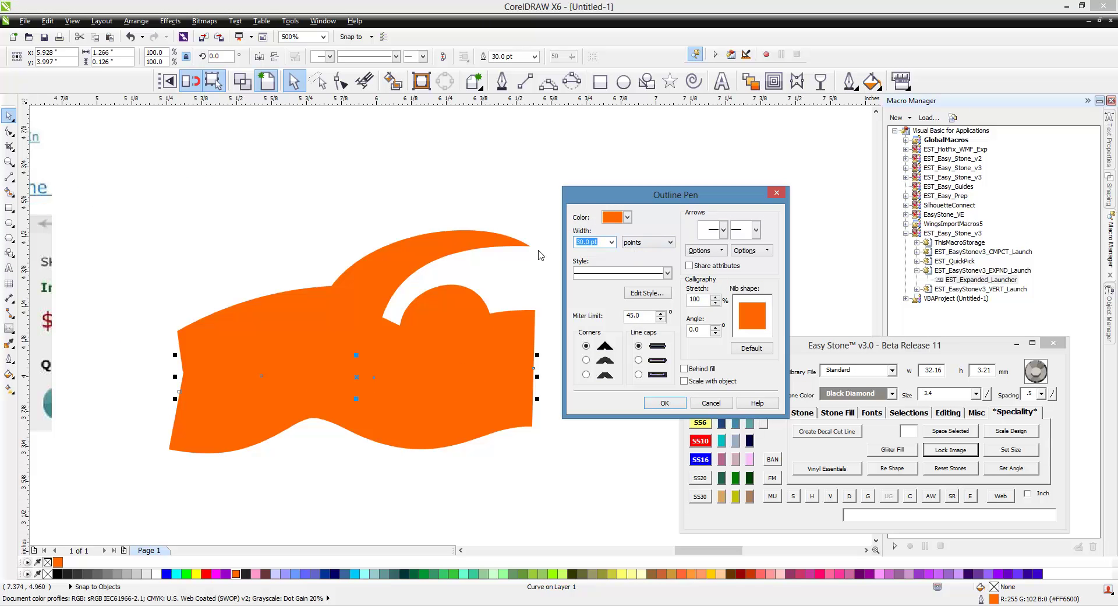
pyautogui.write('10')
pyautogui.click(664, 403)
pyautogui.click(527, 434)
# - Move the copied arm, head and wave together farther away from the screenshot and set their overall width to 9 inches
pyautogui.scroll(-1, 470, 275)
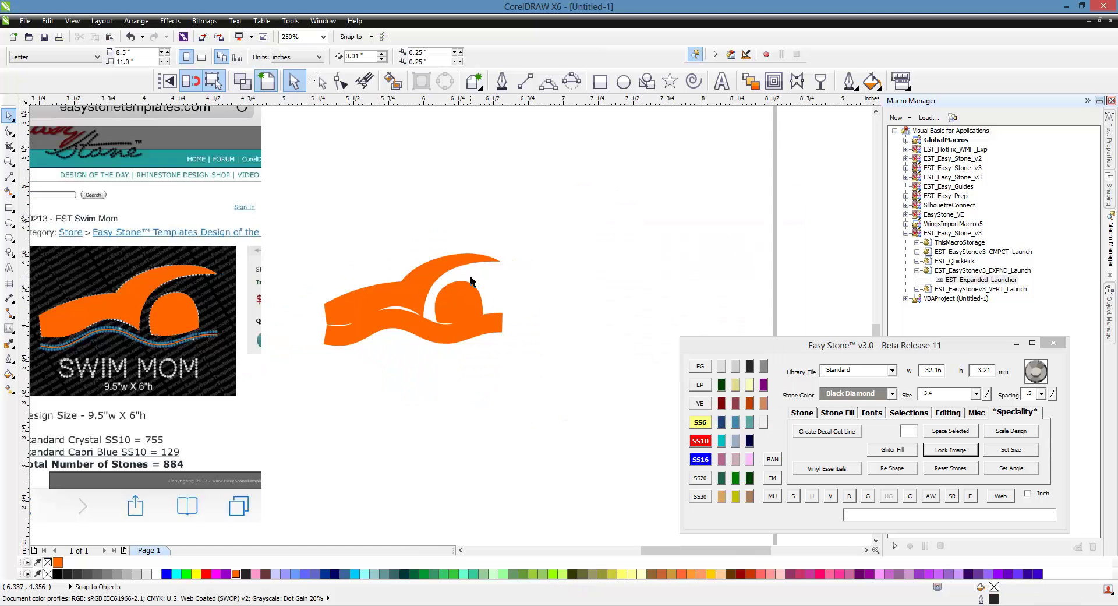
pyautogui.moveTo(460, 230); pyautogui.dragTo(294, 326)
pyautogui.scroll(-3, 250, 256)
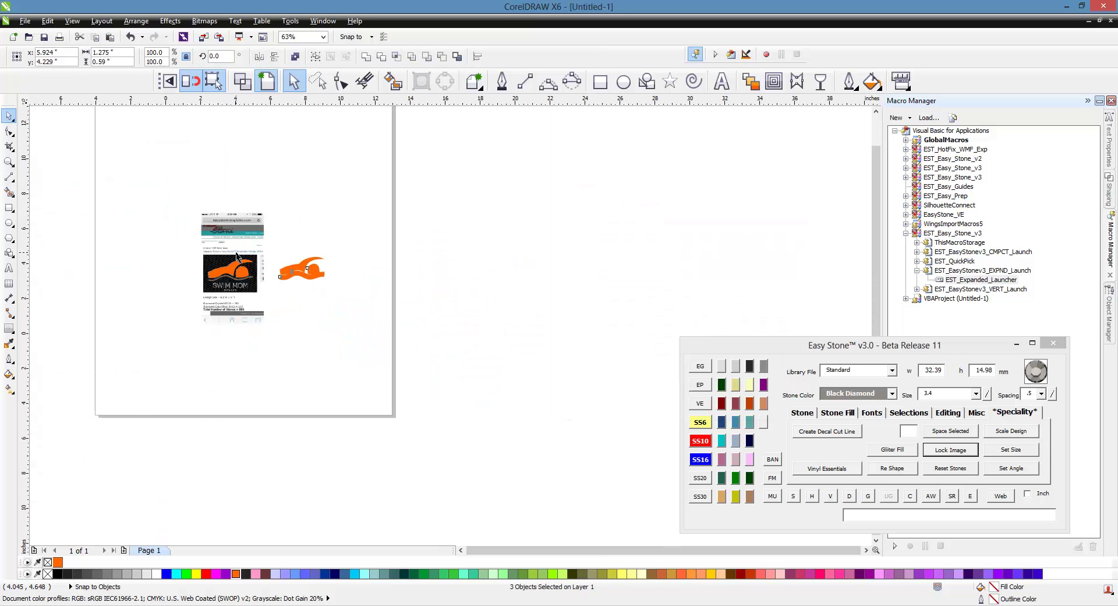
pyautogui.scroll(1, 338, 258)
pyautogui.moveTo(210, 269); pyautogui.dragTo(391, 269)
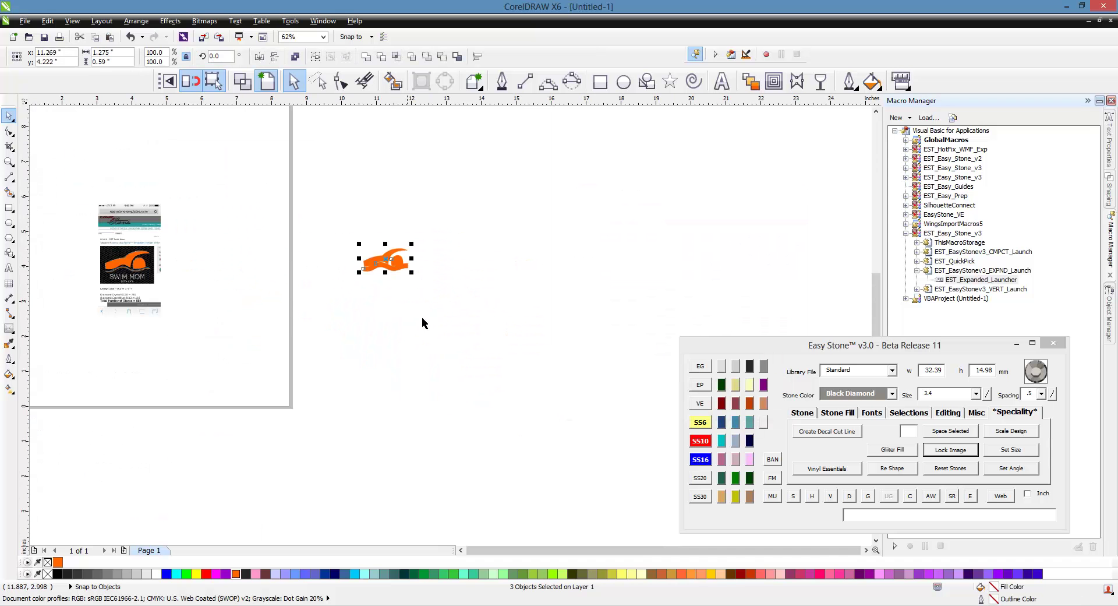
pyautogui.doubleClick(132, 53)
pyautogui.write('9')
pyautogui.press('Return')
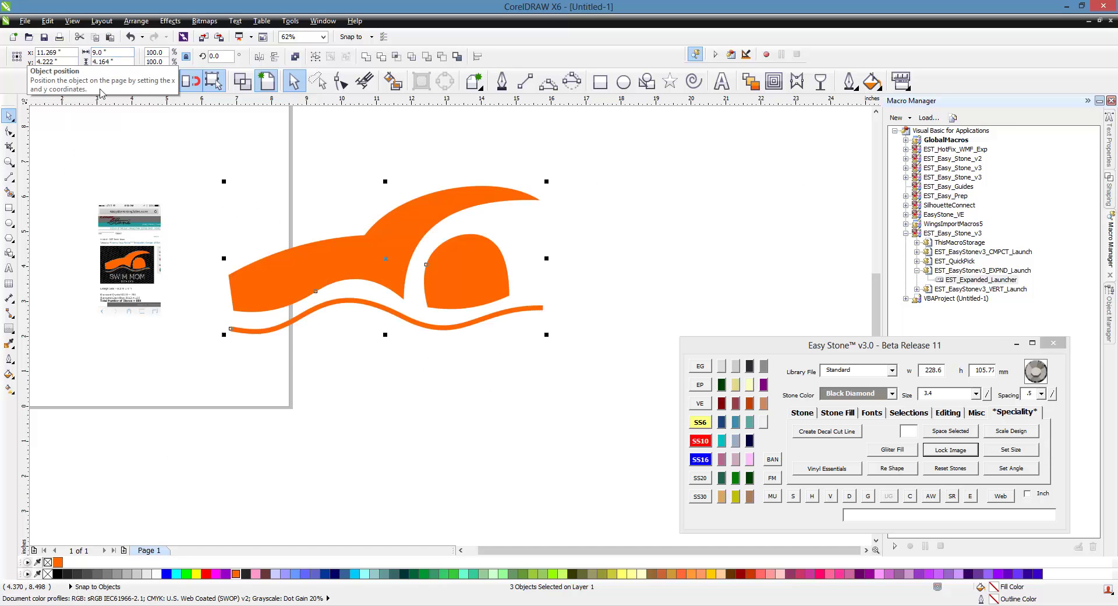
# - Set the enlarged wave curve's outline width to 30 pt
pyautogui.click(343, 341)
pyautogui.click(386, 312)
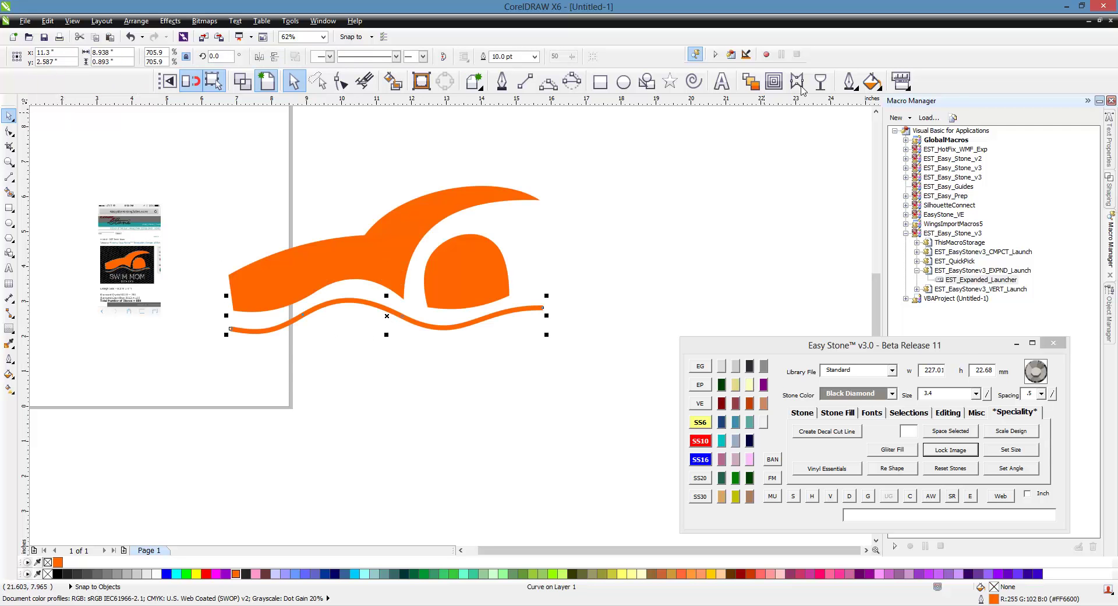
pyautogui.click(849, 81)
pyautogui.click(836, 129)
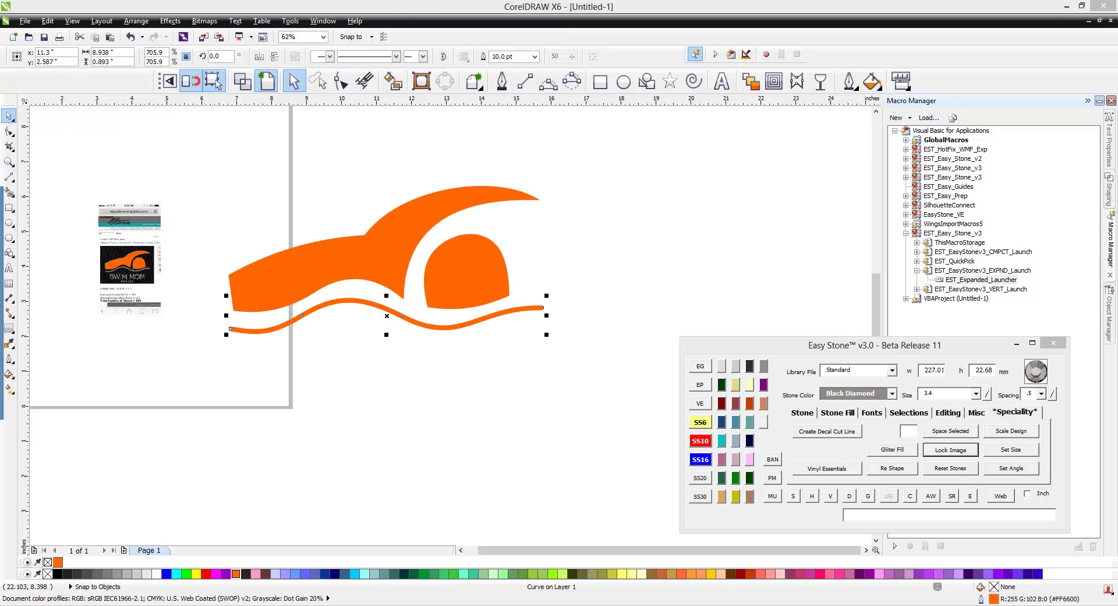
pyautogui.moveTo(400, 213); pyautogui.dragTo(730, 170)
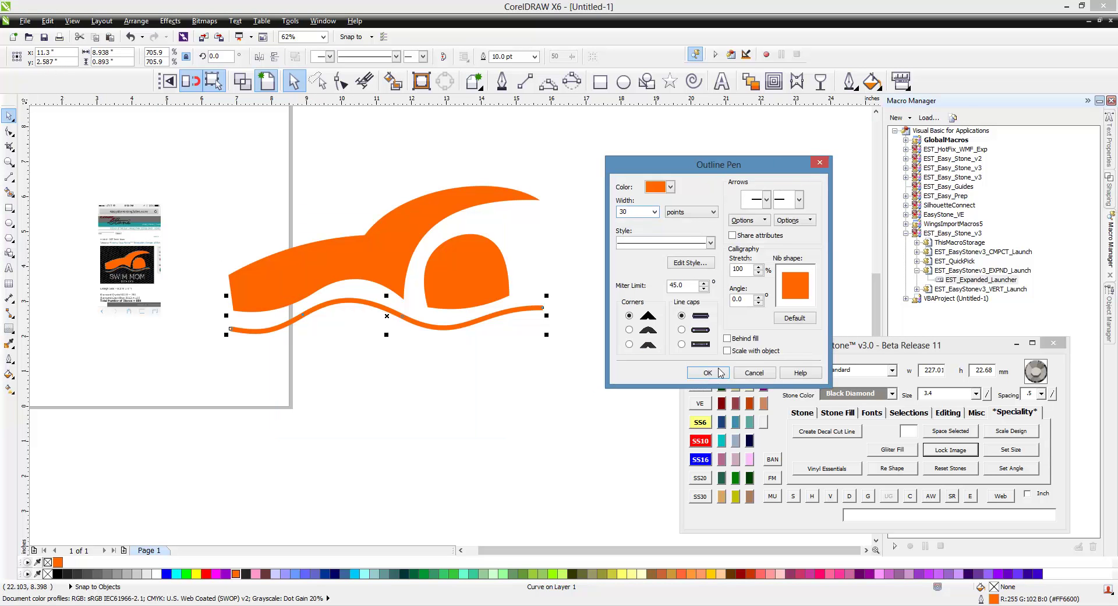
pyautogui.click(707, 372)
pyautogui.click(304, 368)
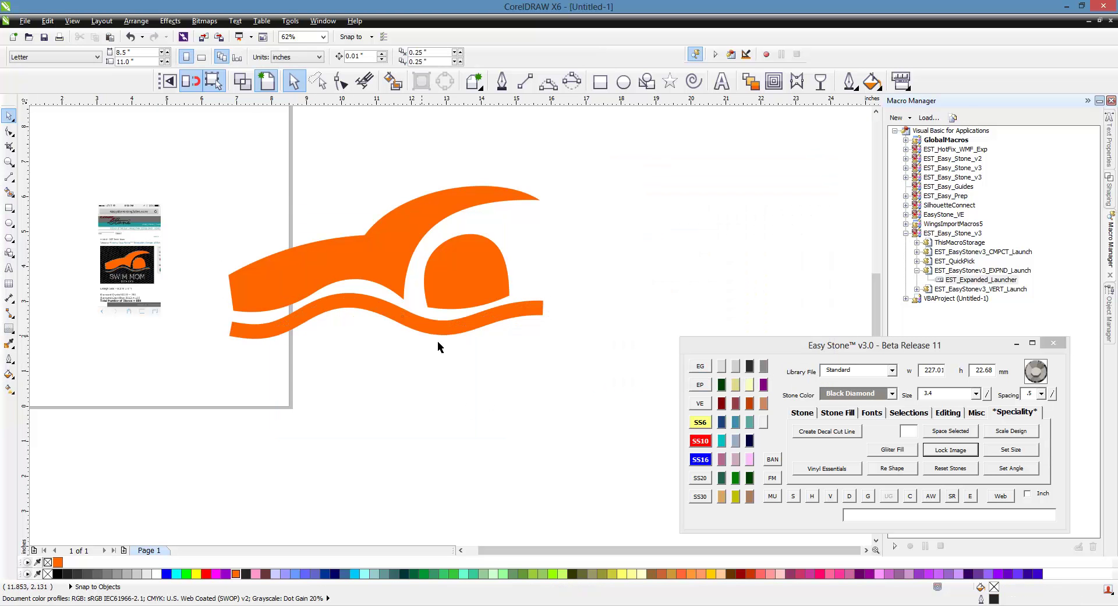
# - Nudge the wave down about 0.13 inch to widen the gap below the arm and head shapes
pyautogui.scroll(3, 340, 282)
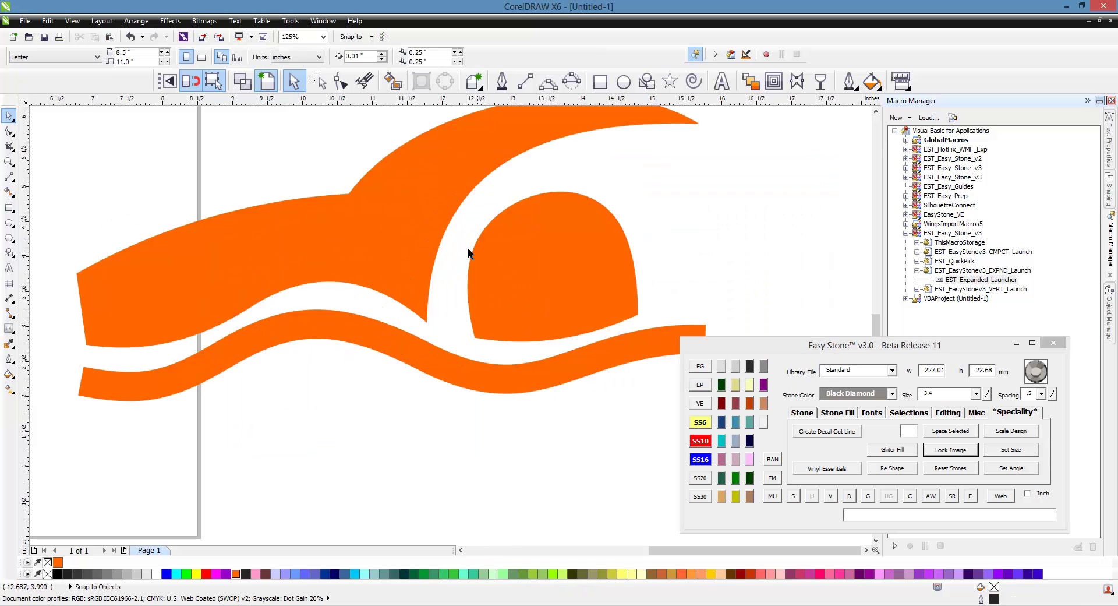
pyautogui.scroll(-1, 469, 252)
pyautogui.scroll(1, 470, 320)
pyautogui.click(467, 339)
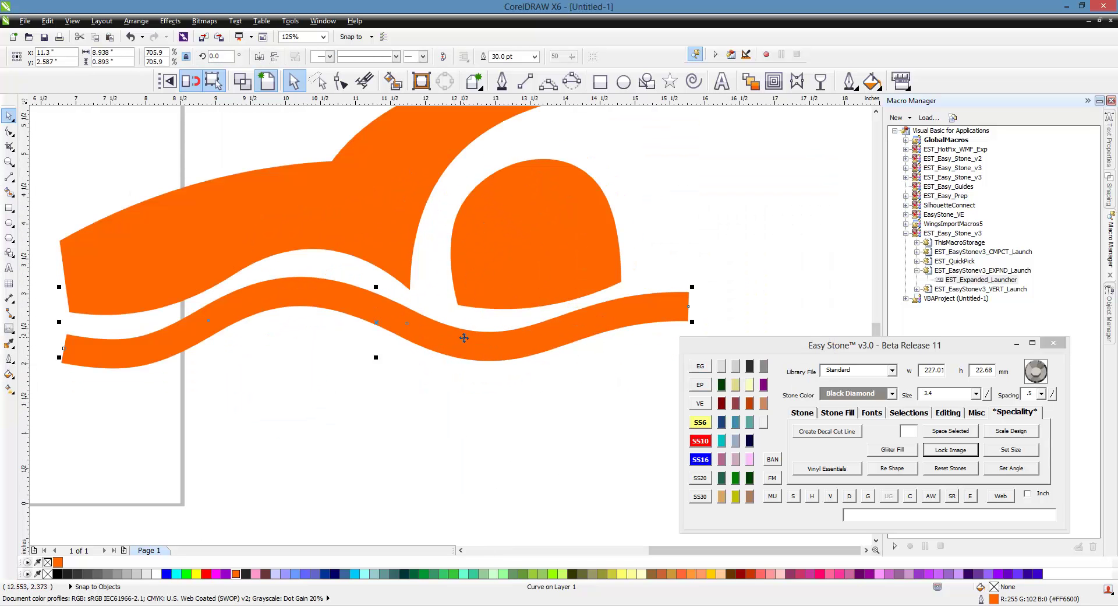
pyautogui.press('Down')
pyautogui.press('Down')
pyautogui.press('Down')
pyautogui.press('Down')
pyautogui.press('Down')
pyautogui.press('Down')
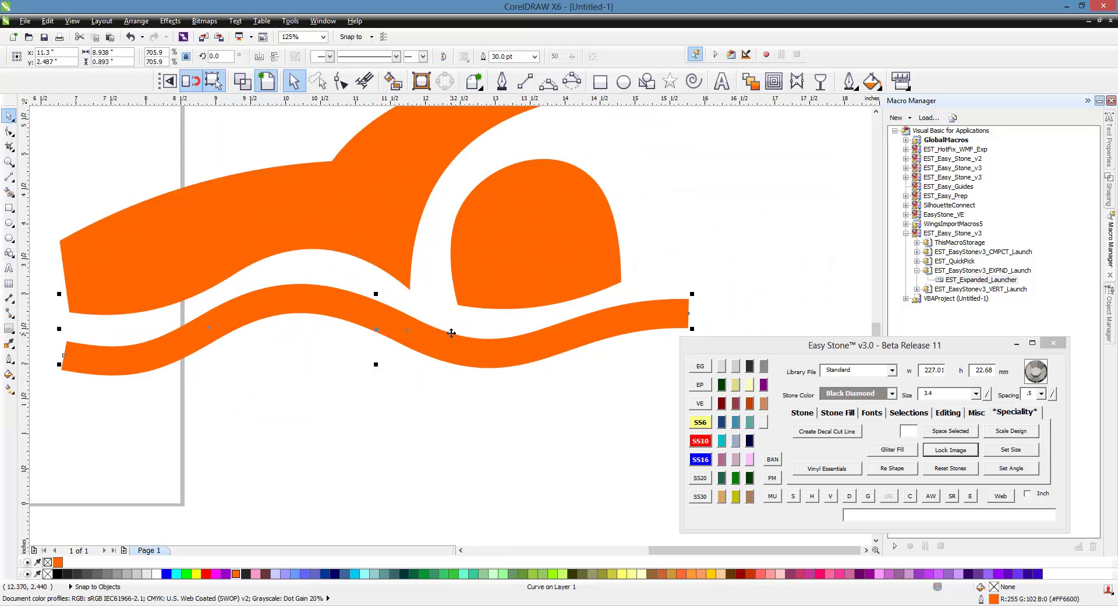
pyautogui.click(428, 426)
# - Convert the wave's outline to an object in wireframe view and return to the full-colour view
pyautogui.scroll(-2, 441, 285)
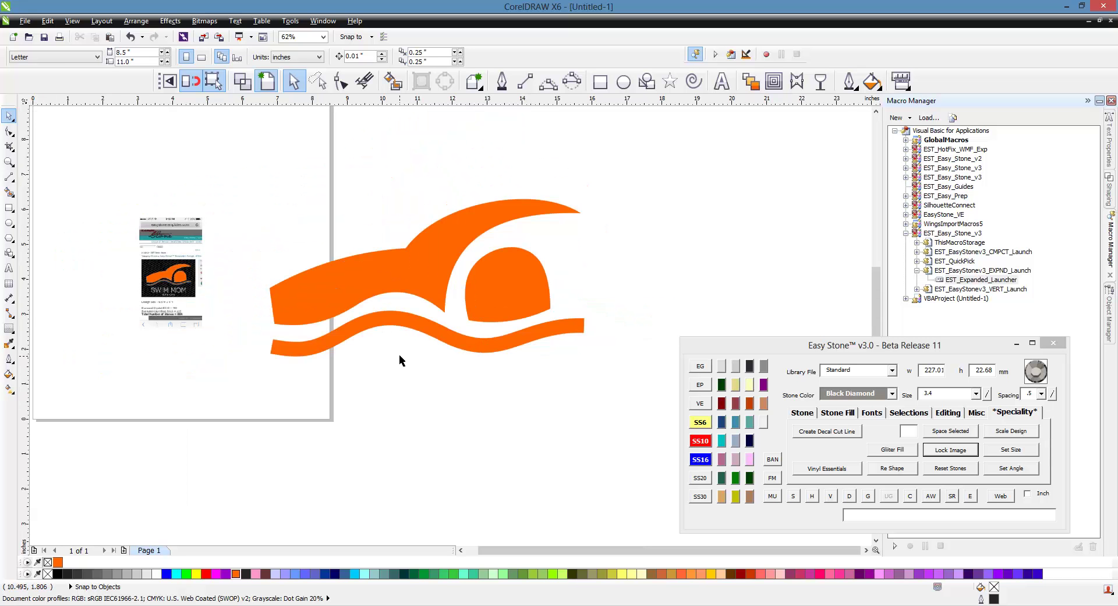
pyautogui.click(242, 81)
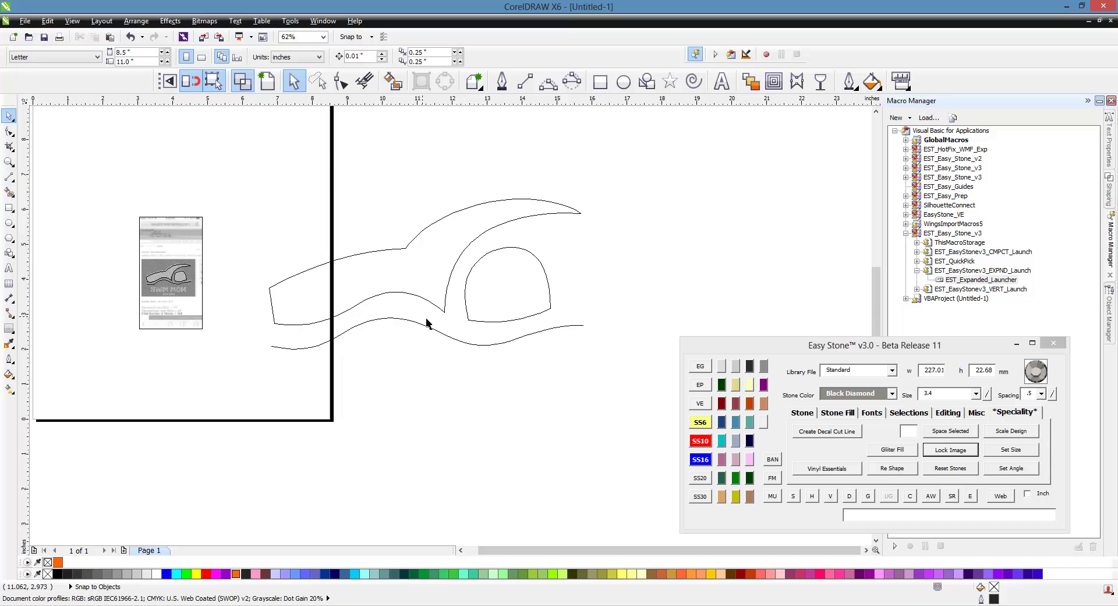
pyautogui.click(454, 344)
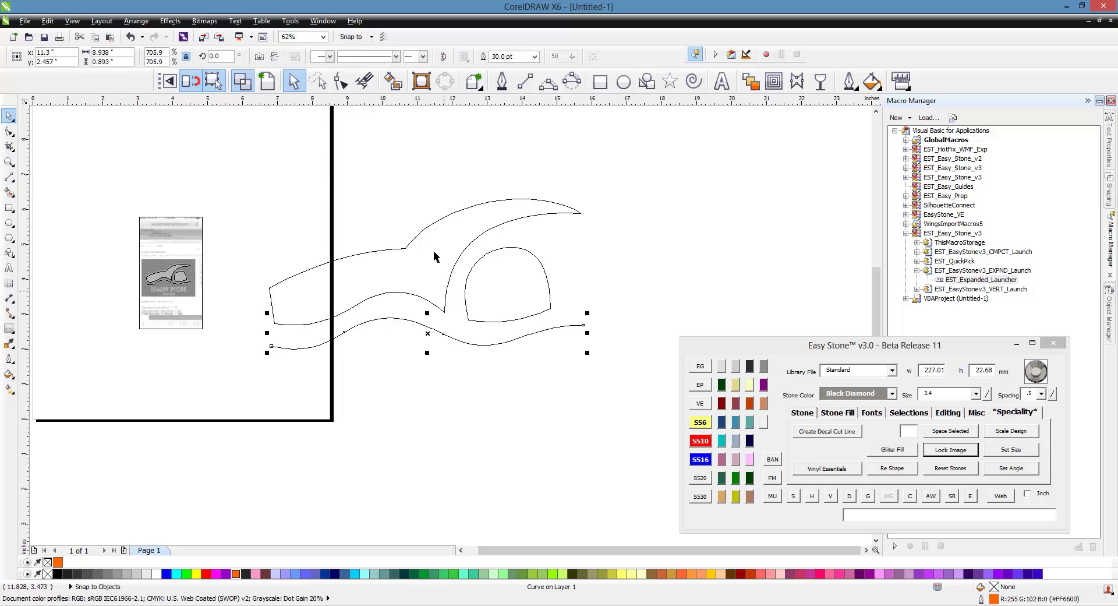
pyautogui.click(424, 86)
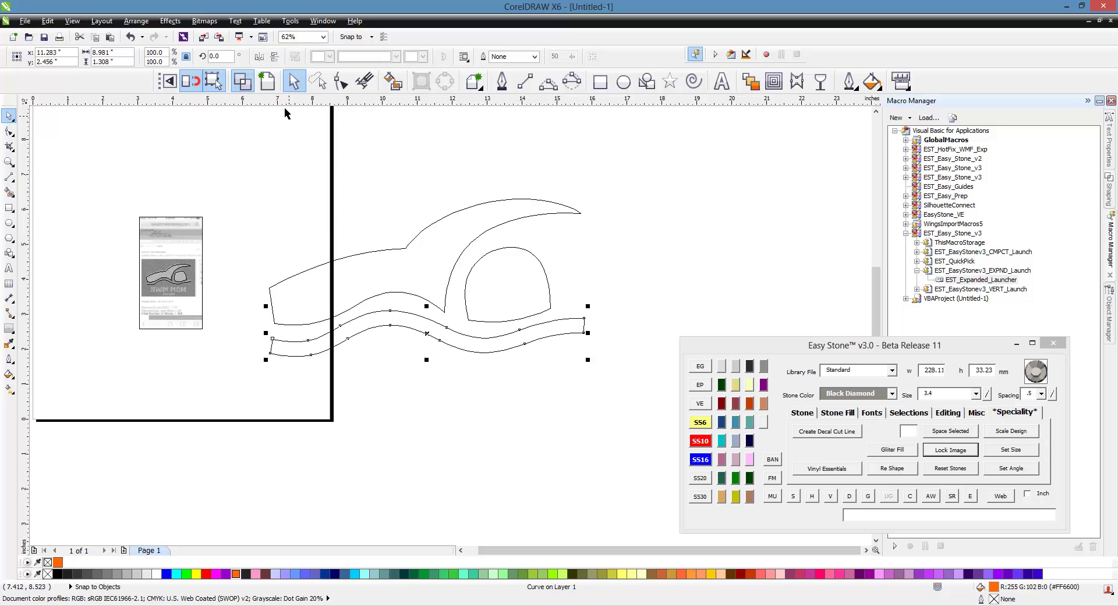
pyautogui.click(267, 82)
pyautogui.click(317, 239)
# - Move the arm, head and wave clear of the page and add a black workspace background behind them with Easy Stone's AW function
pyautogui.scroll(-2, 320, 296)
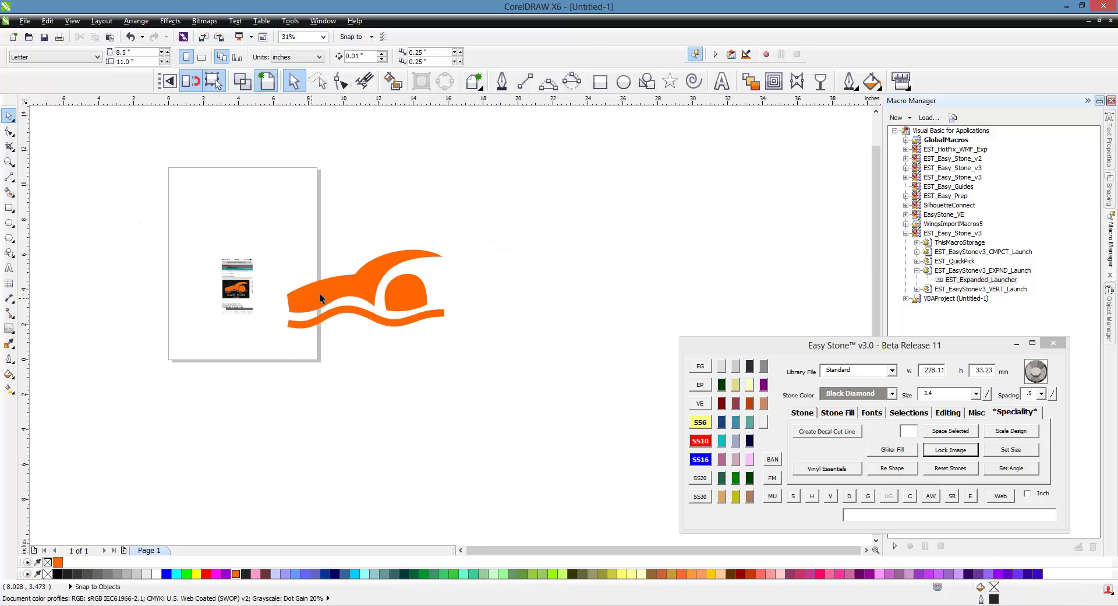
pyautogui.scroll(2, 345, 291)
pyautogui.moveTo(635, 182); pyautogui.dragTo(183, 421)
pyautogui.moveTo(349, 292); pyautogui.dragTo(518, 260)
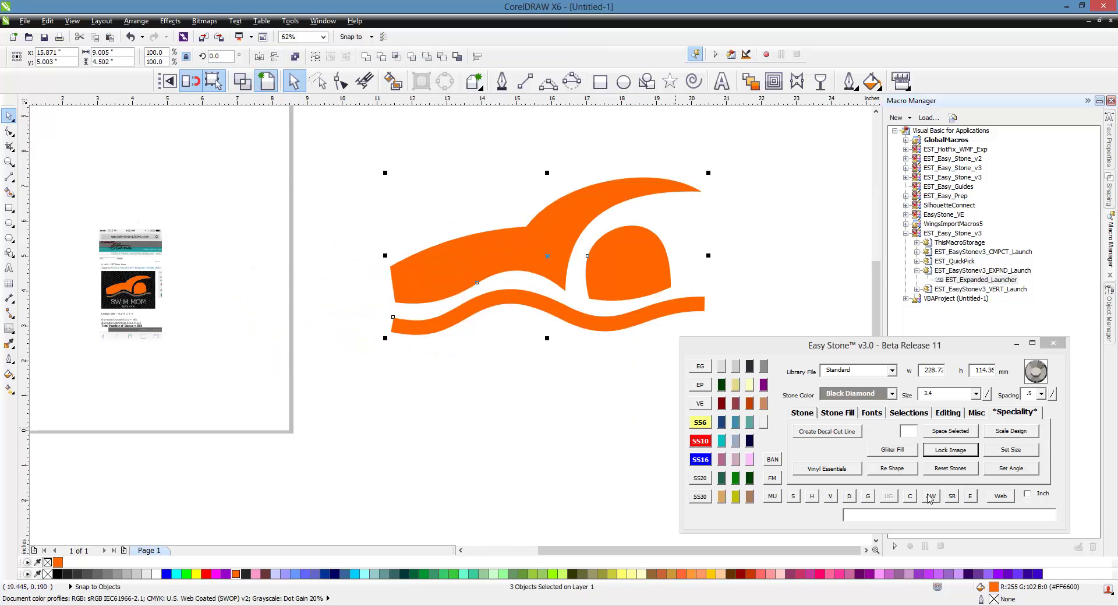
pyautogui.click(930, 496)
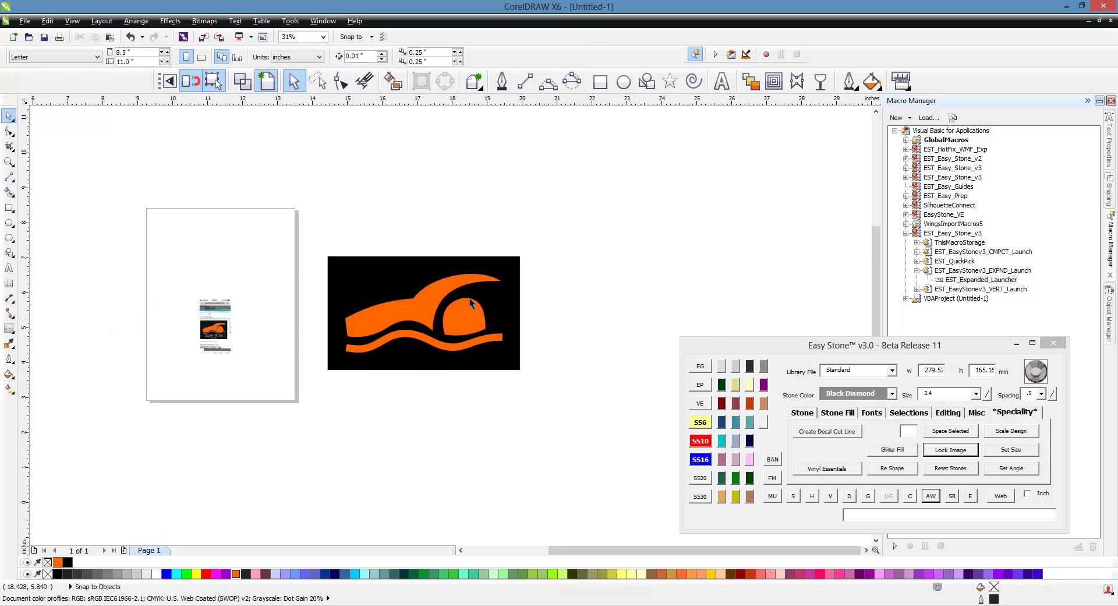
# - Fill the wave with light blue (#00CCFF) and the arm and head shapes with light grey (#E6E6E6)
pyautogui.click(389, 393)
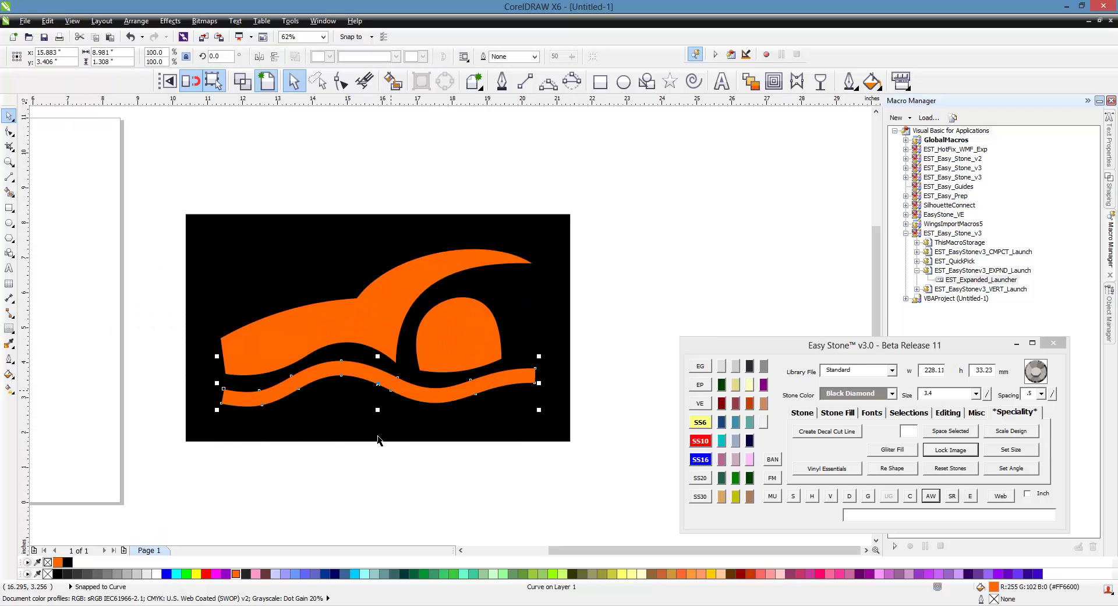
pyautogui.click(354, 574)
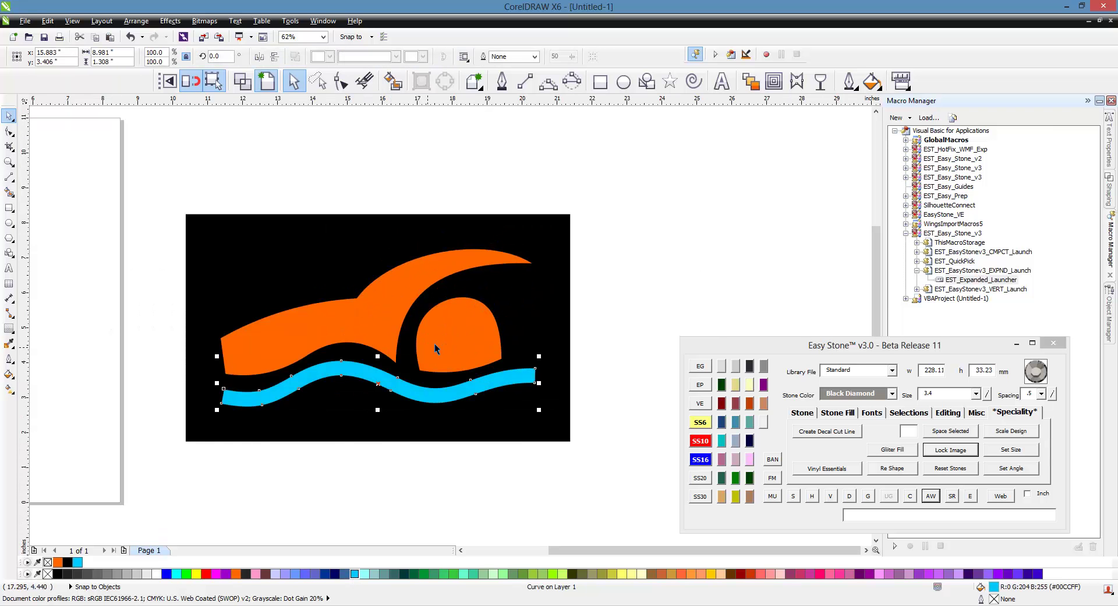
pyautogui.click(446, 337)
pyautogui.click(362, 317)
pyautogui.keyDown('shift'); pyautogui.click(293, 387); pyautogui.keyUp('shift')
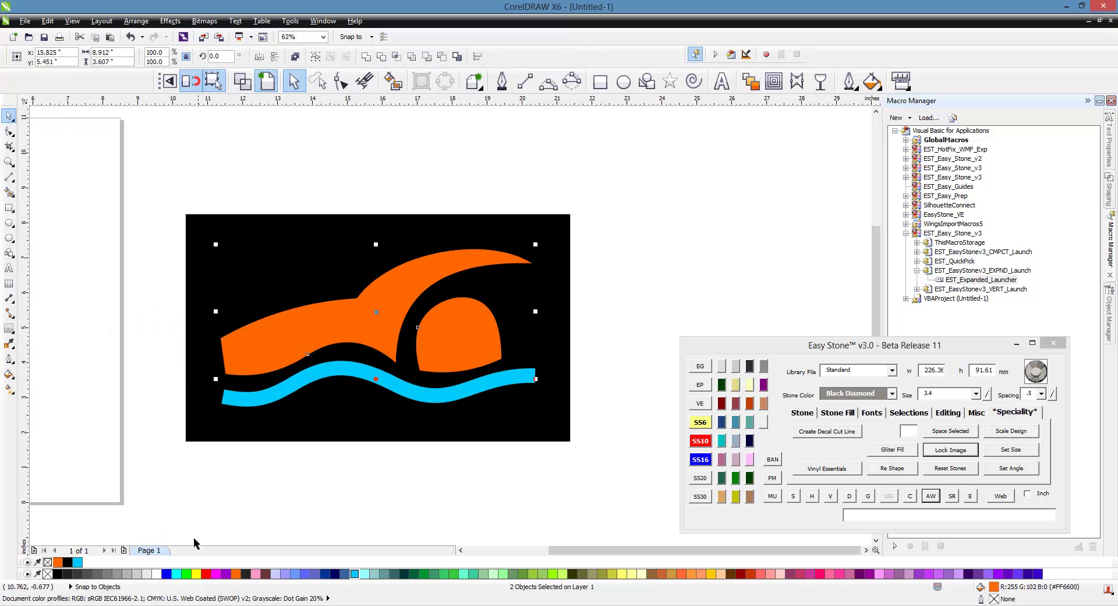
pyautogui.click(137, 574)
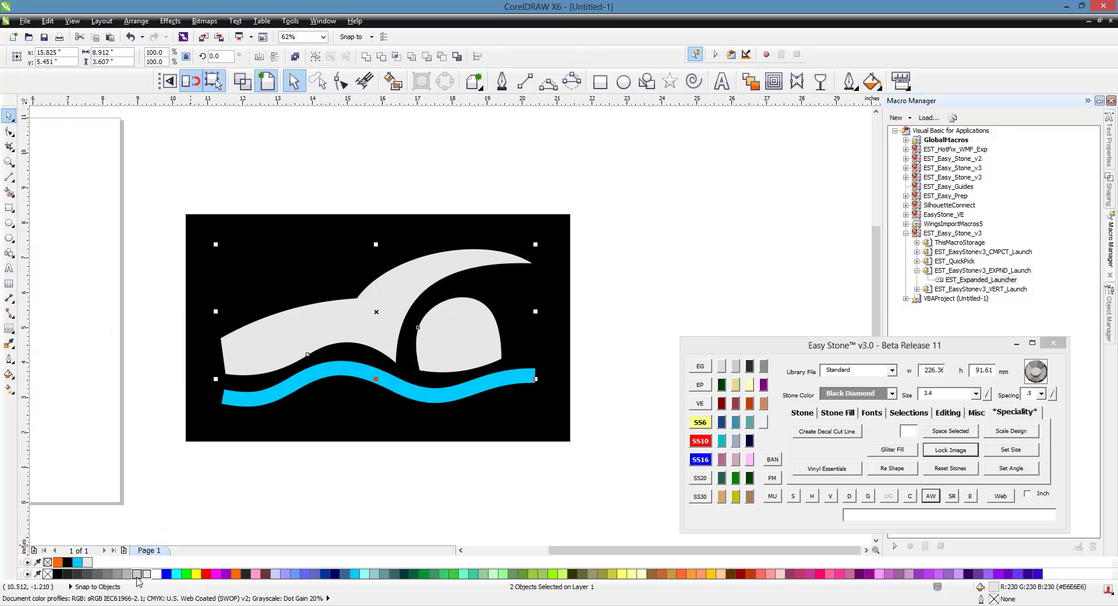
pyautogui.click(407, 463)
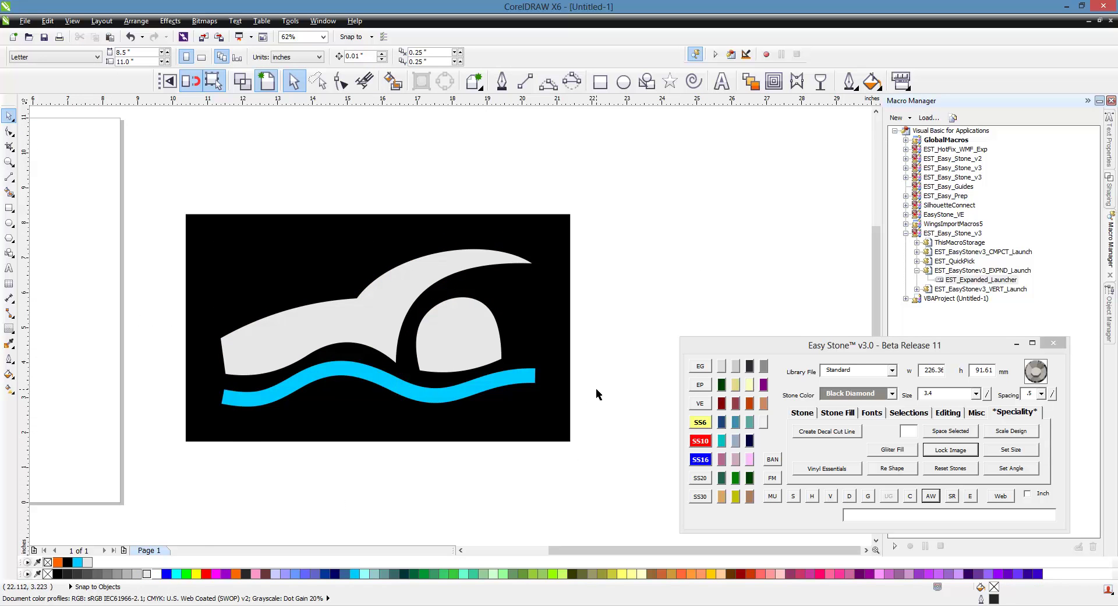